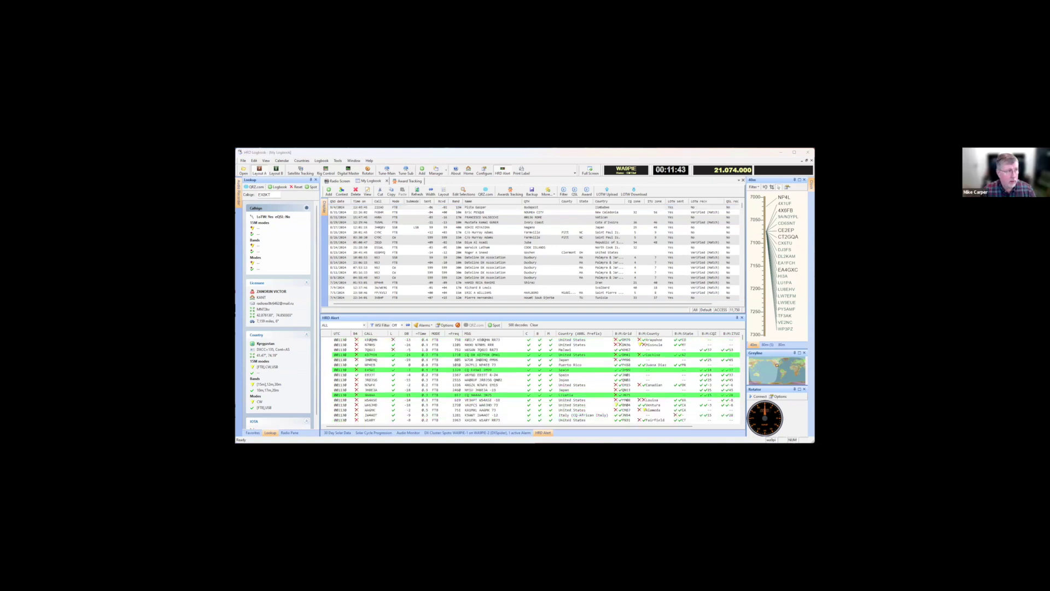
Select the most recent contact in the logbook list
click(493, 207)
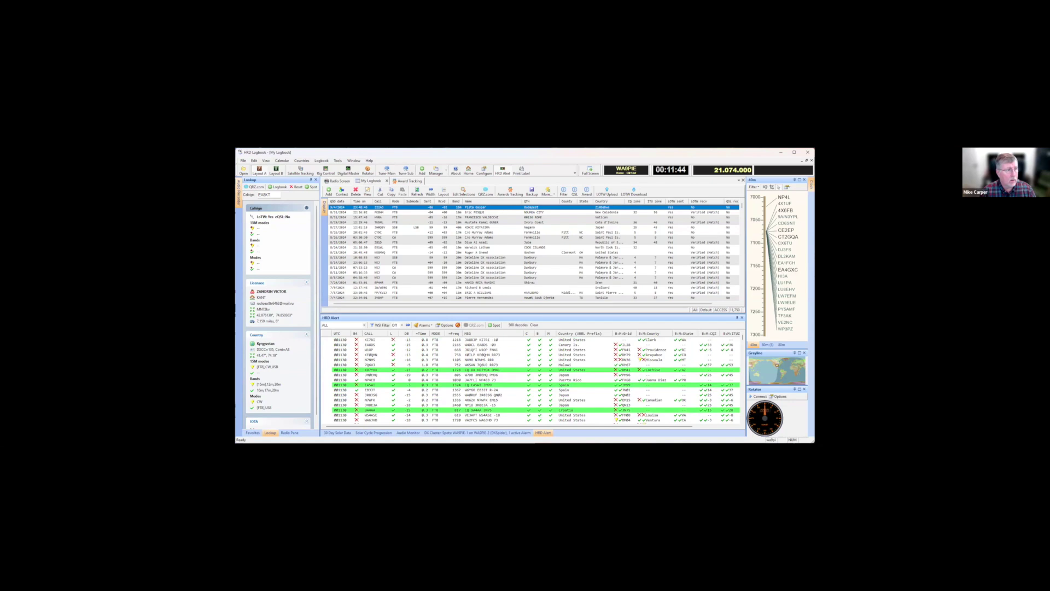
key(alt+Tab)
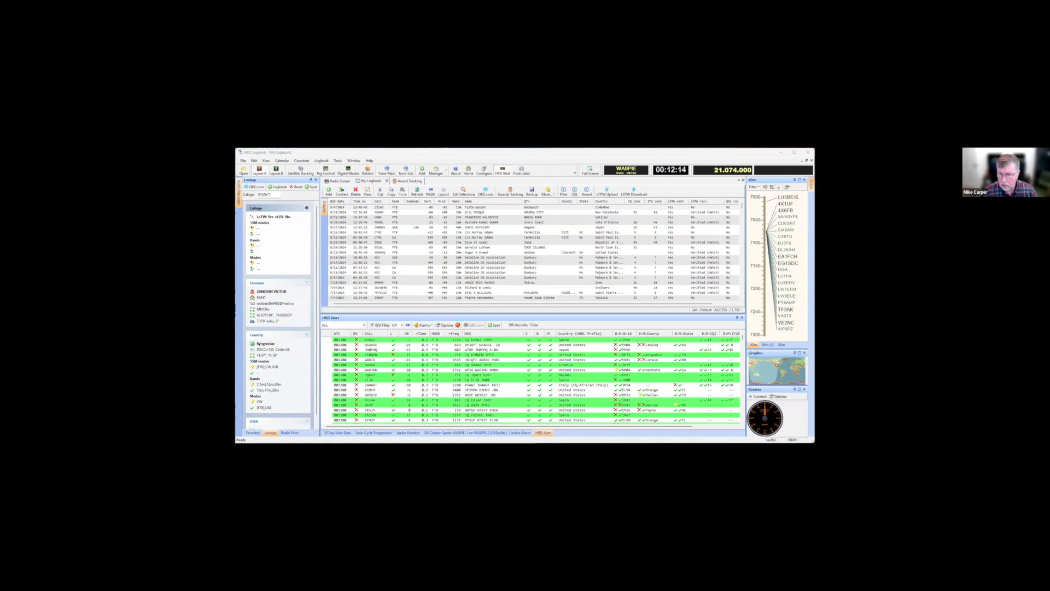
click(492, 206)
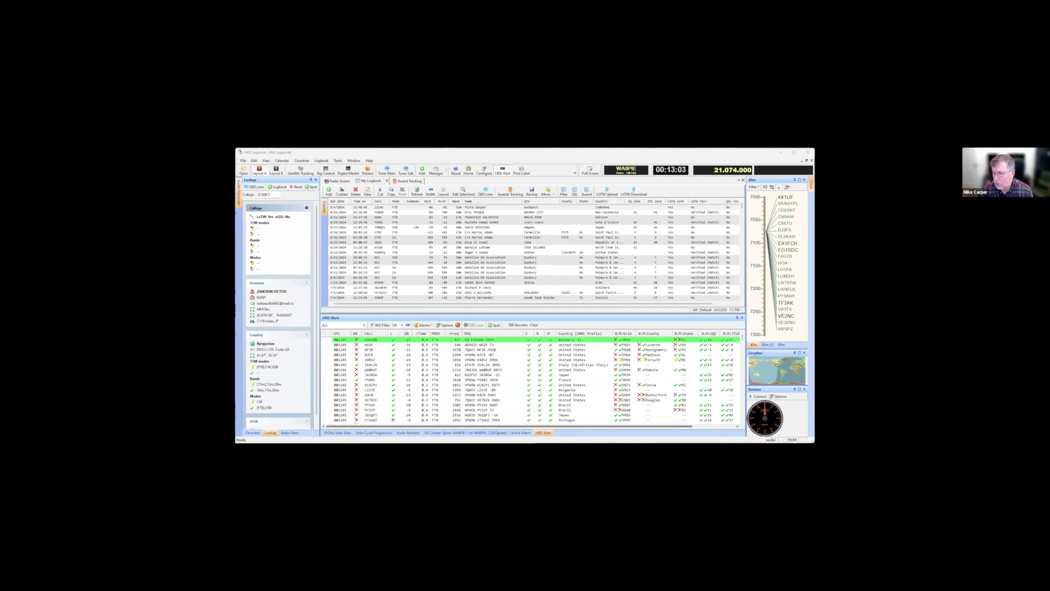
click(476, 207)
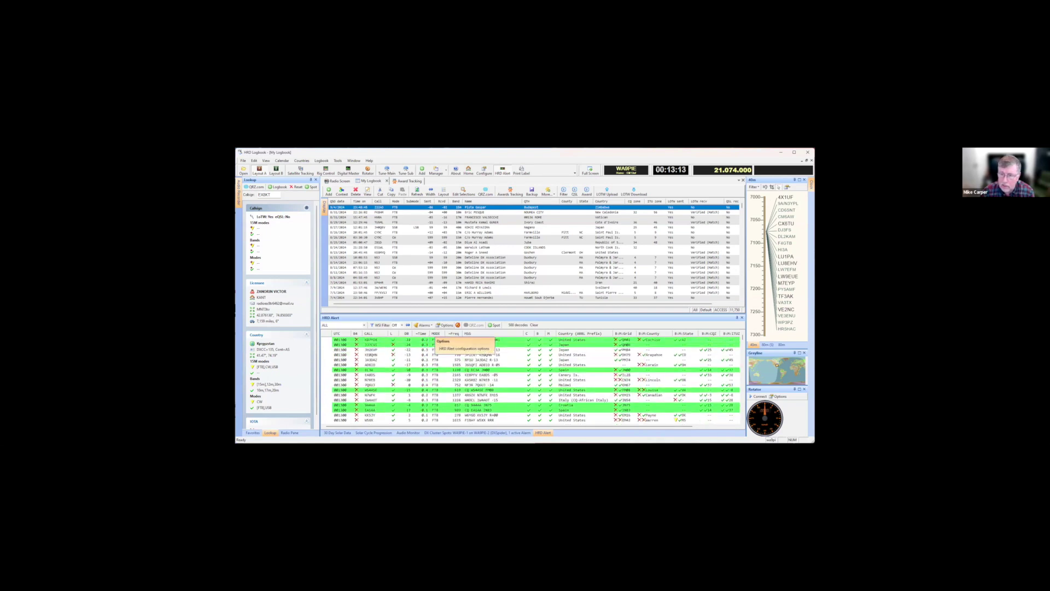
Review the alert list's column layout settings in HRD Alert Options, then close them
click(444, 325)
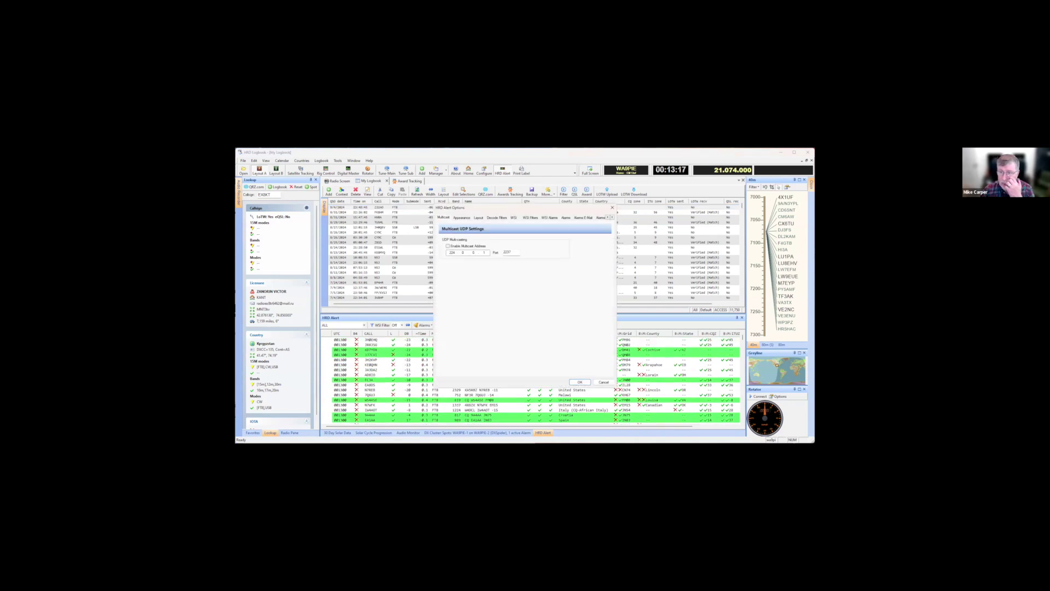
click(478, 217)
scroll(533, 273, down, 2)
scroll(533, 274, up, 2)
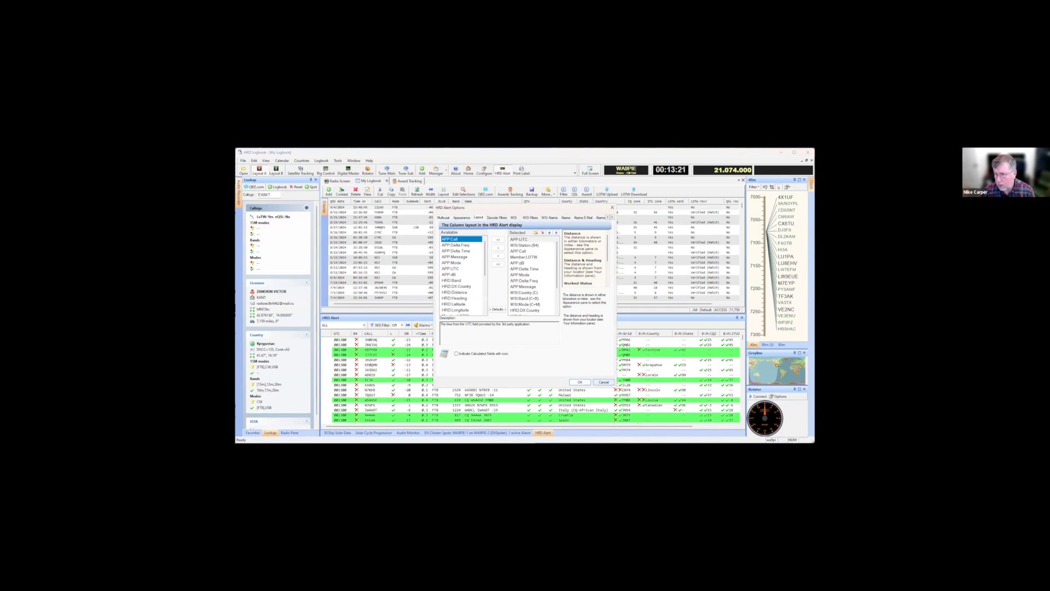
click(603, 381)
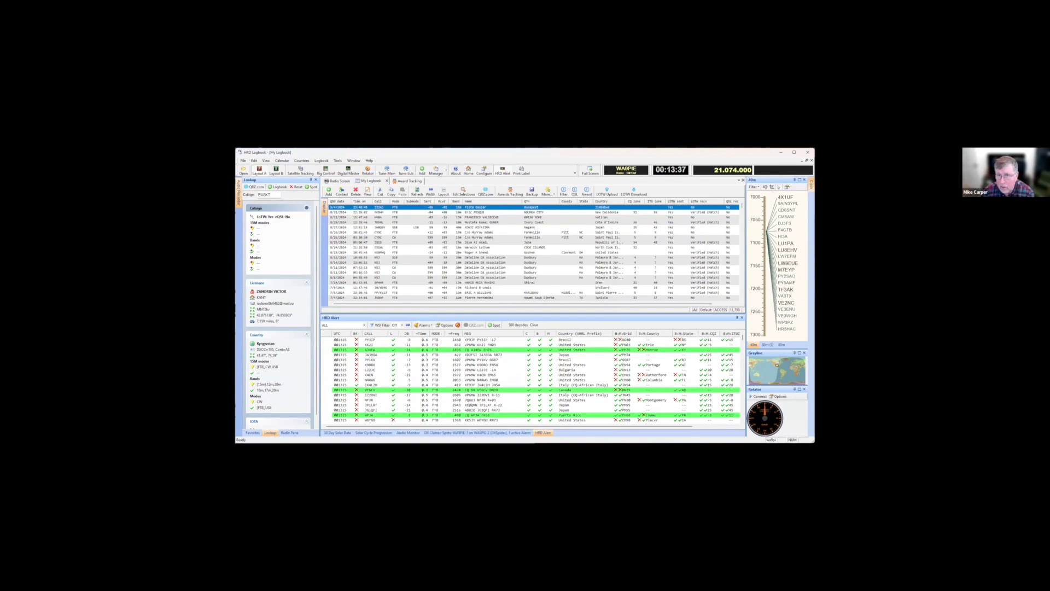
Check the award tracking statistics, then briefly turn the WSI Filter on and back off
key(ctrl+Tab)
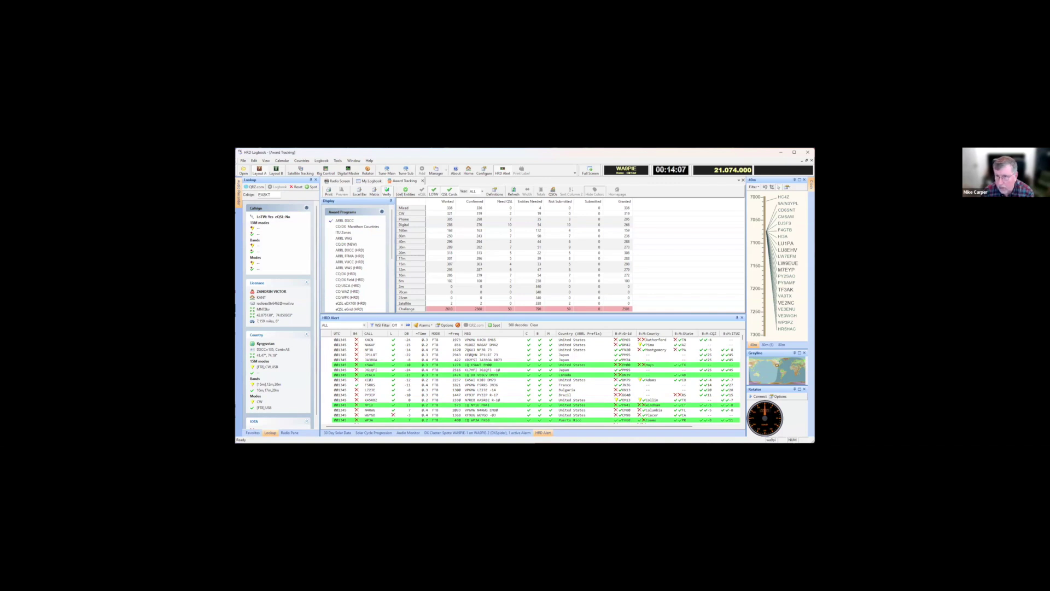
click(372, 181)
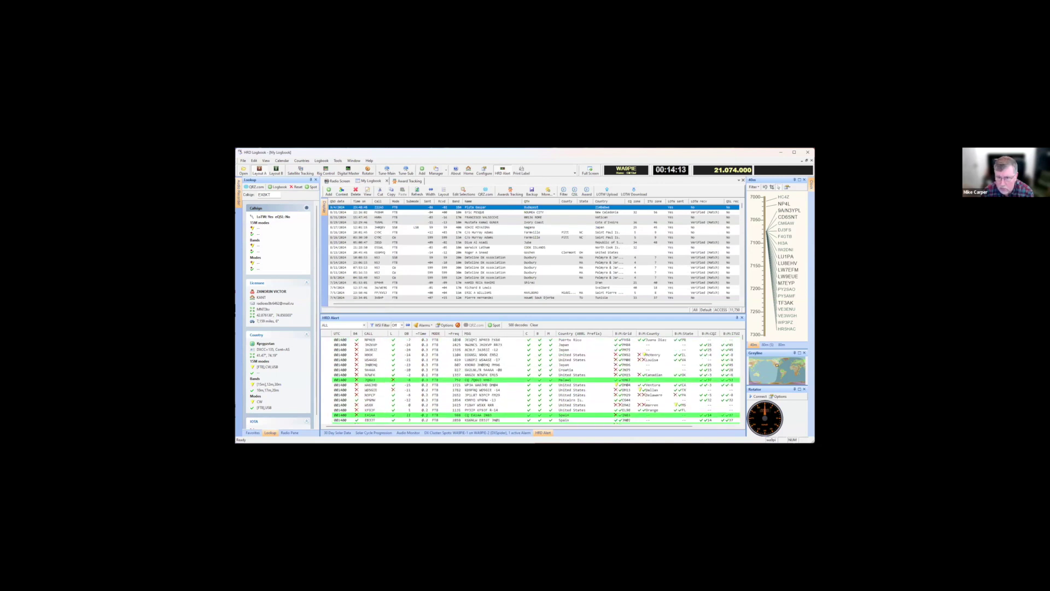
click(398, 325)
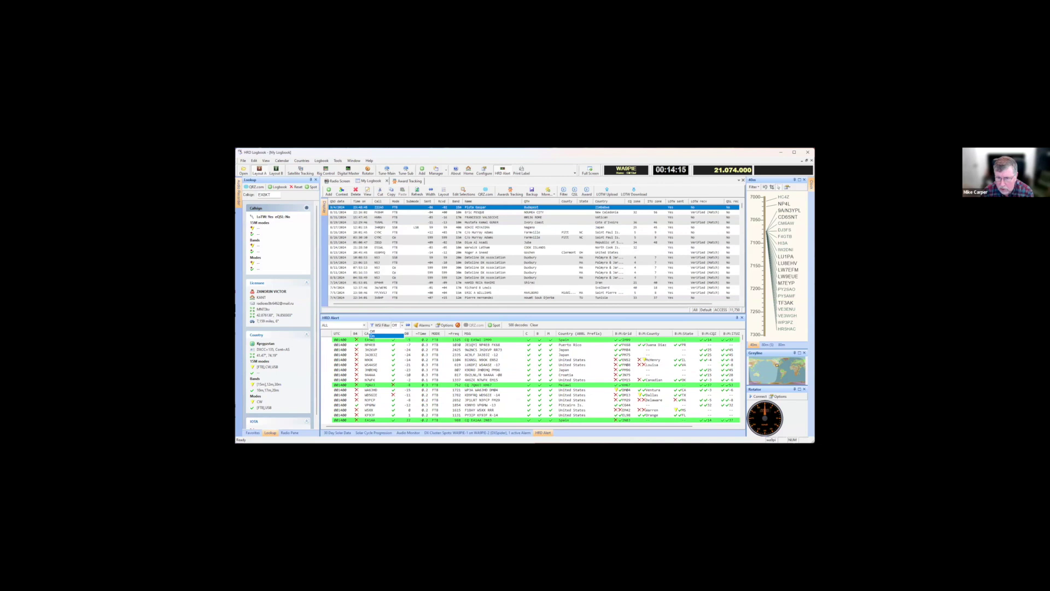
click(375, 335)
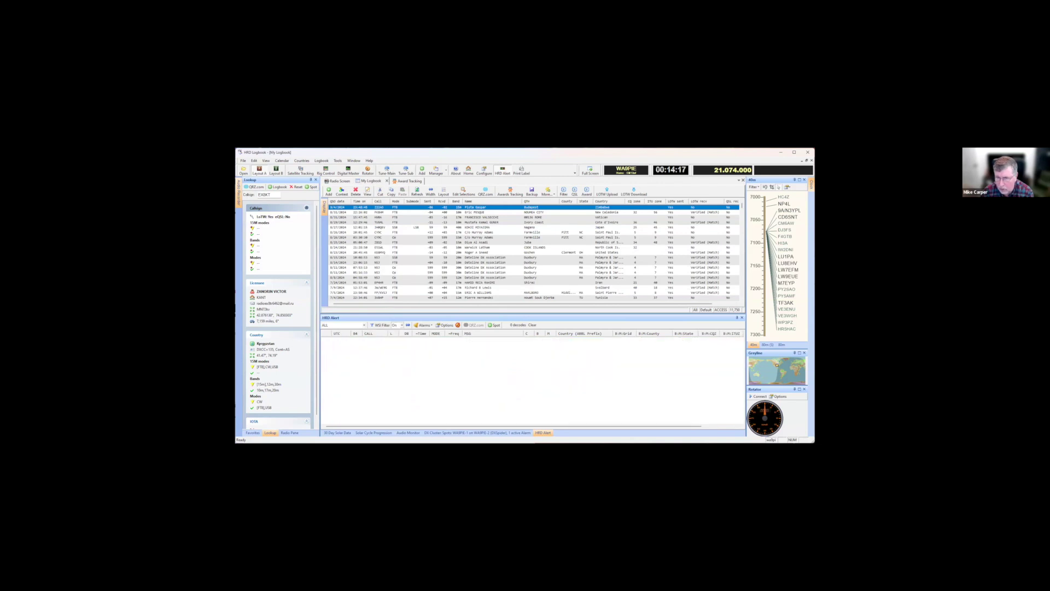
key(Up)
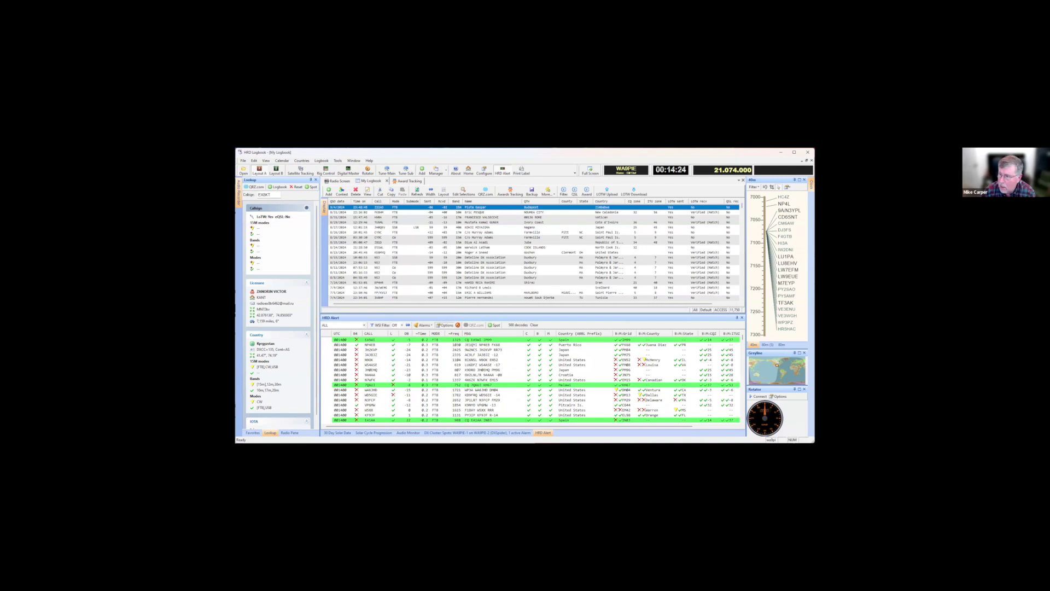
Tick BAND for State in WSI Filters and set the WSI Filter to On, leaving 54 decodes
click(445, 325)
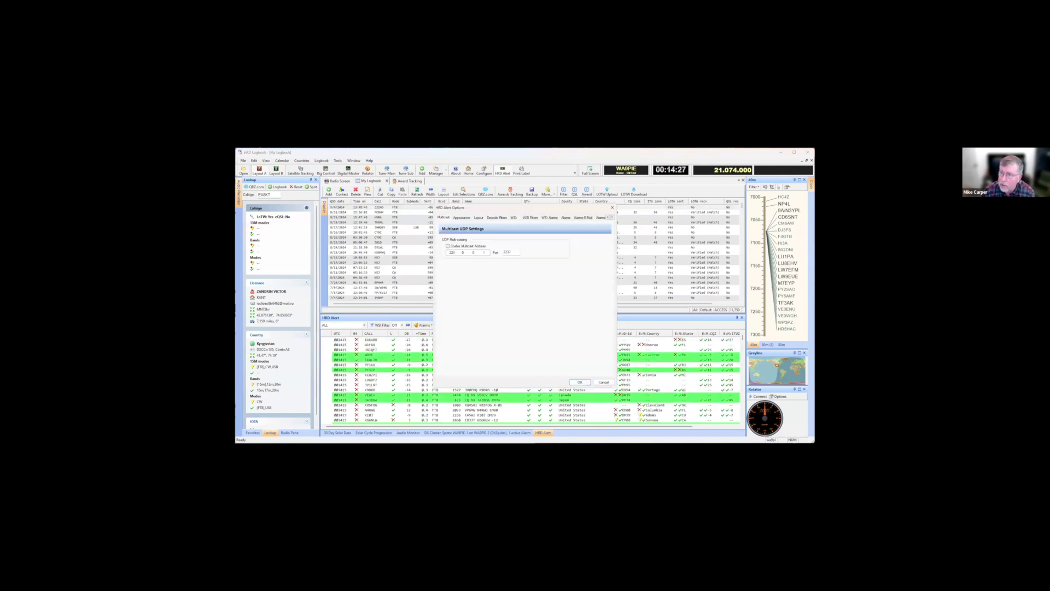
click(530, 217)
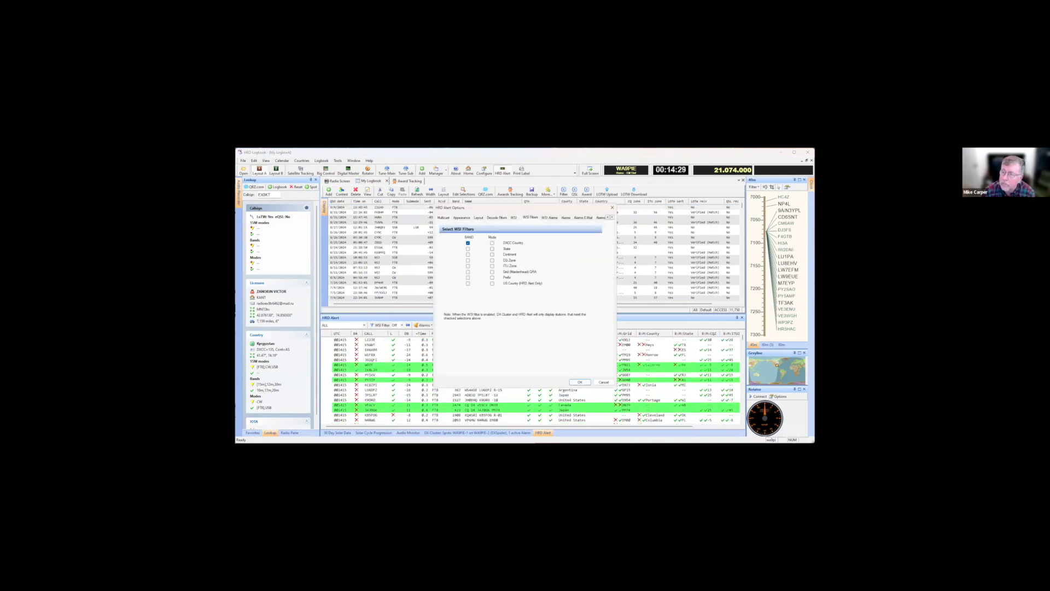
click(468, 248)
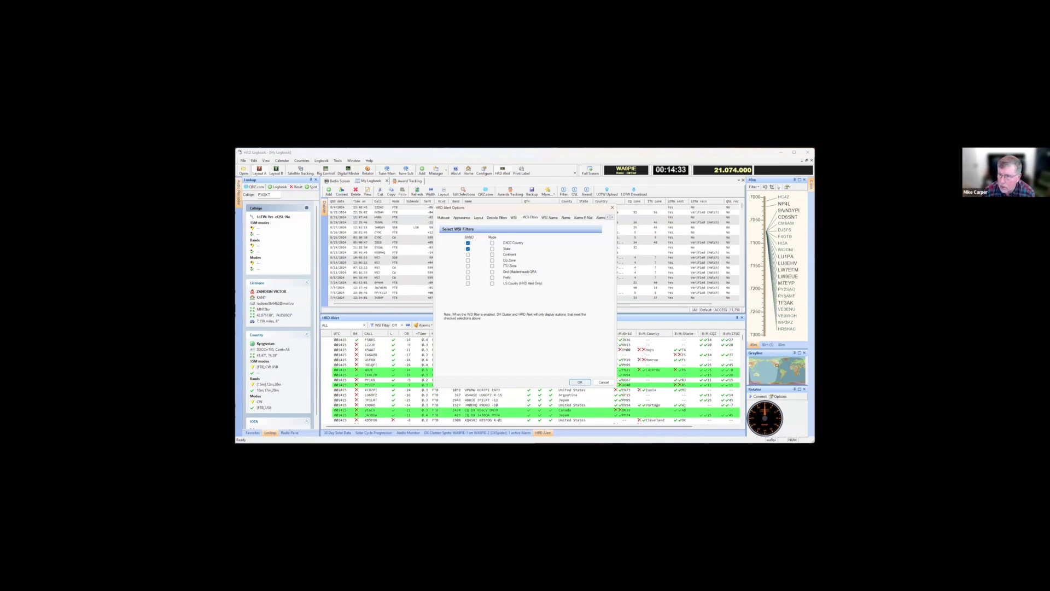
click(579, 382)
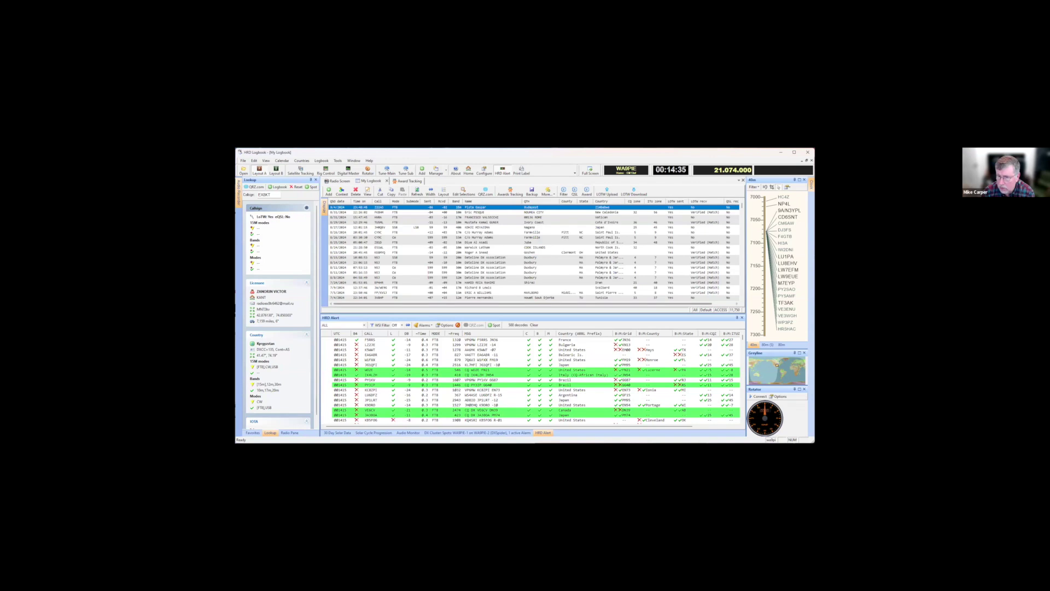
click(398, 325)
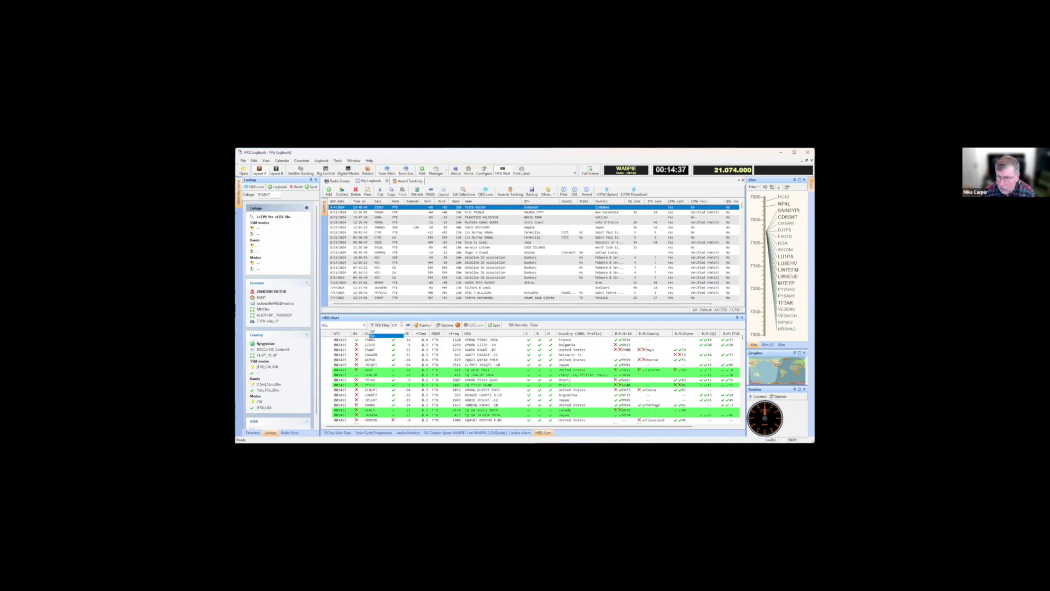
click(373, 335)
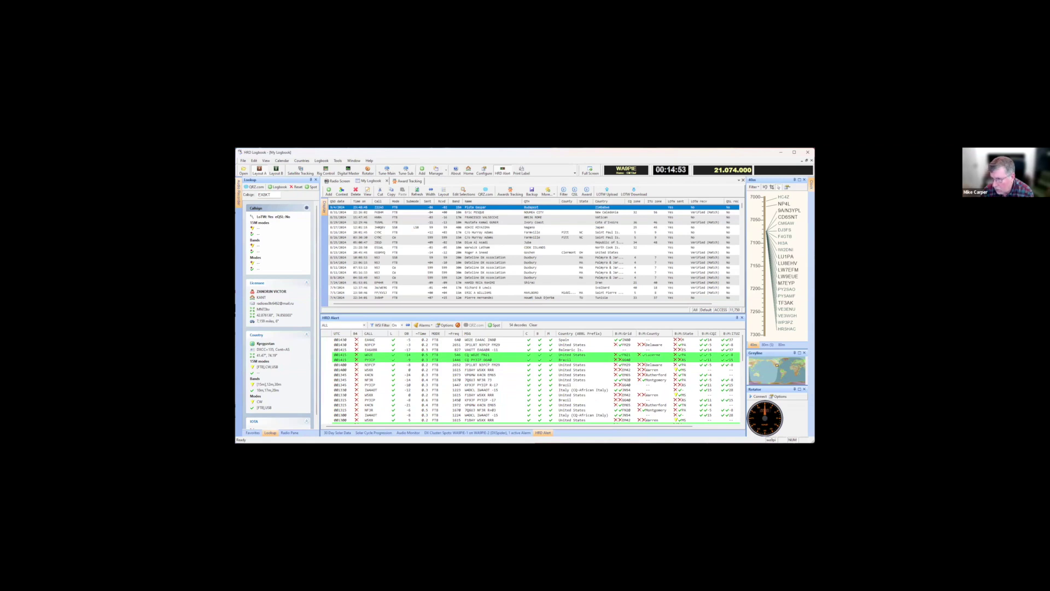
Look up a decoded station, then set the WSI Filter to Off
click(369, 370)
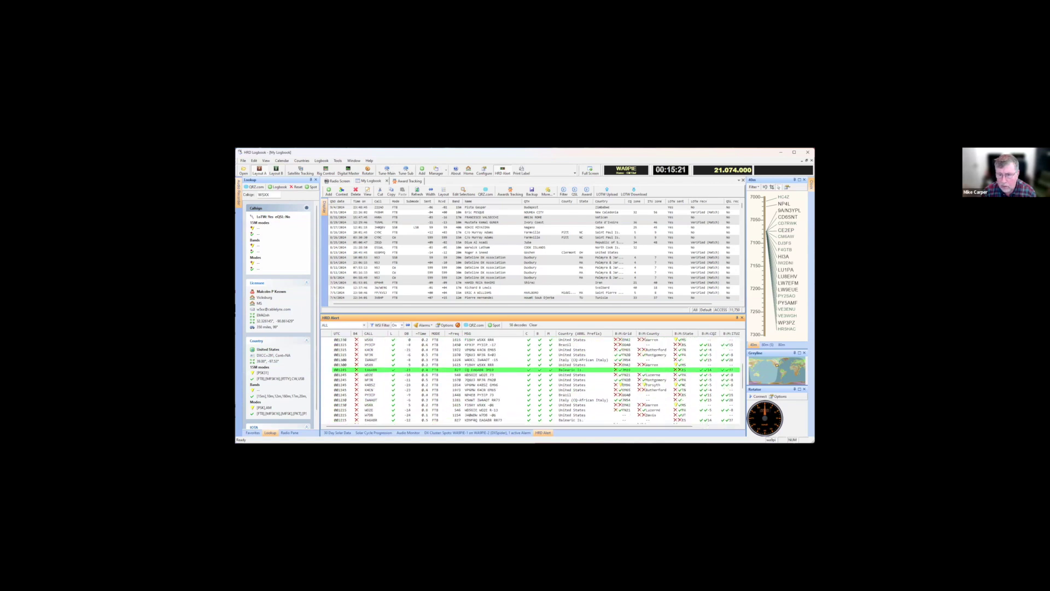
click(401, 325)
click(373, 330)
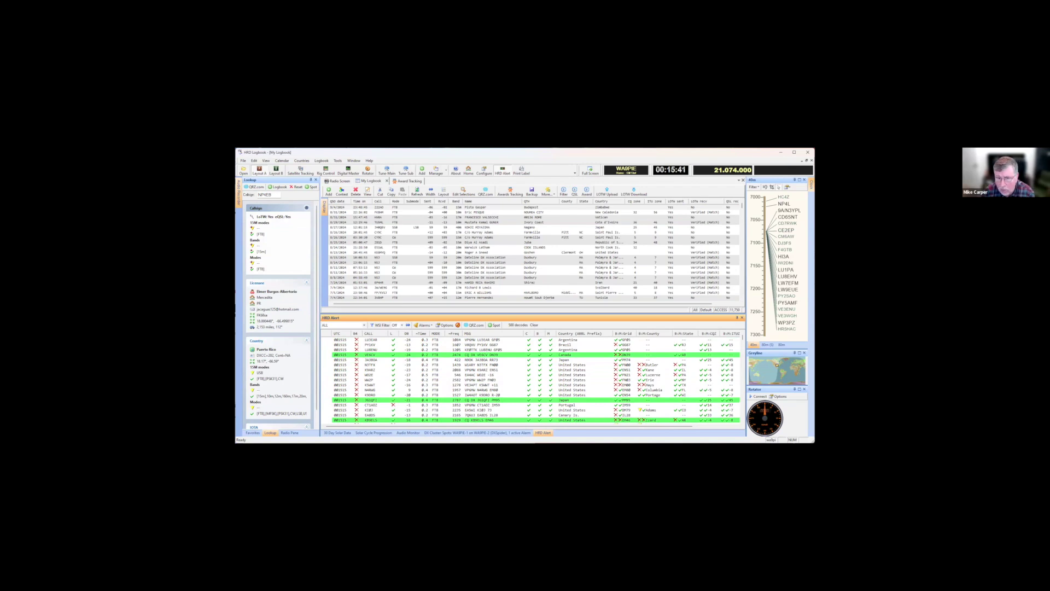
Look up two more decoded stations, one in Spain, then show the DX Cluster spots list
click(371, 365)
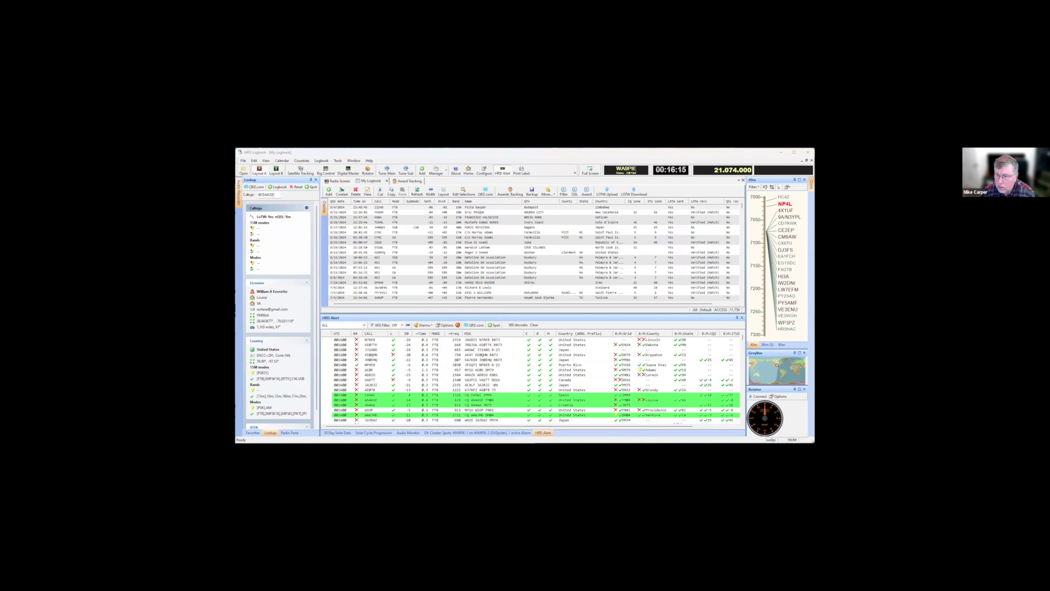
click(370, 394)
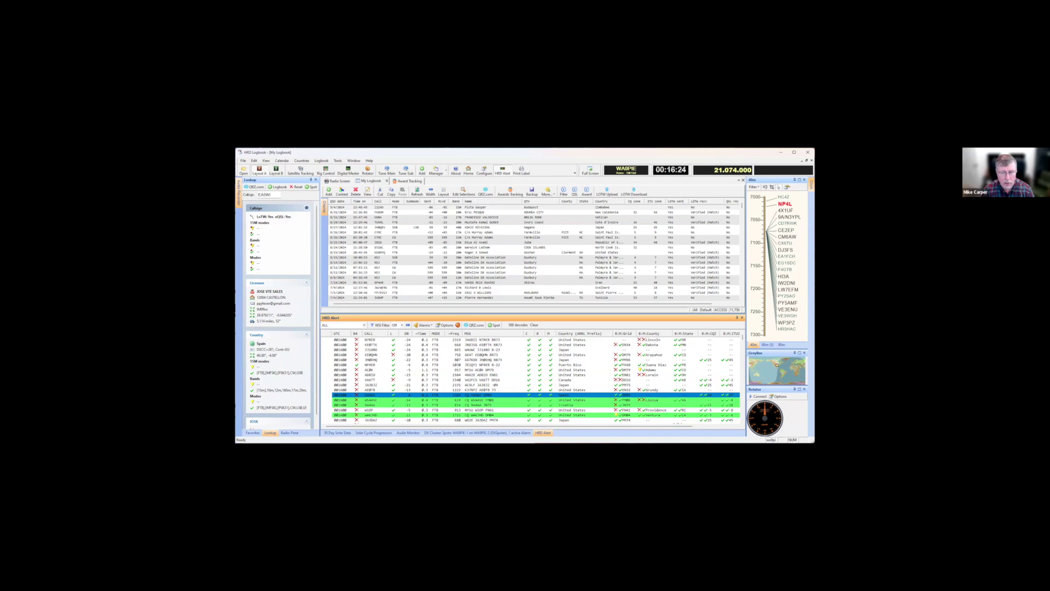
click(492, 207)
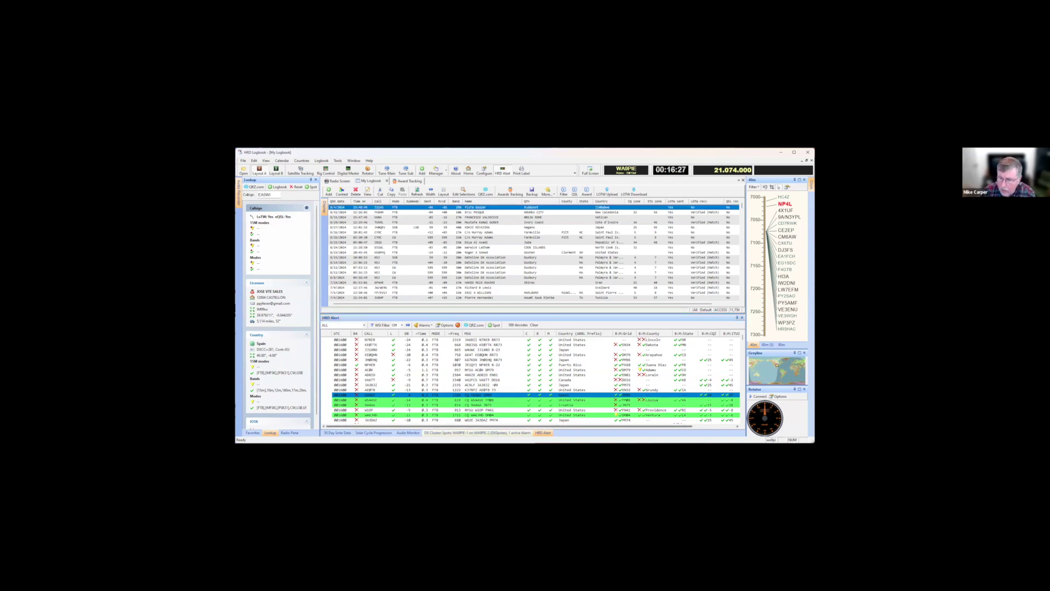
click(478, 433)
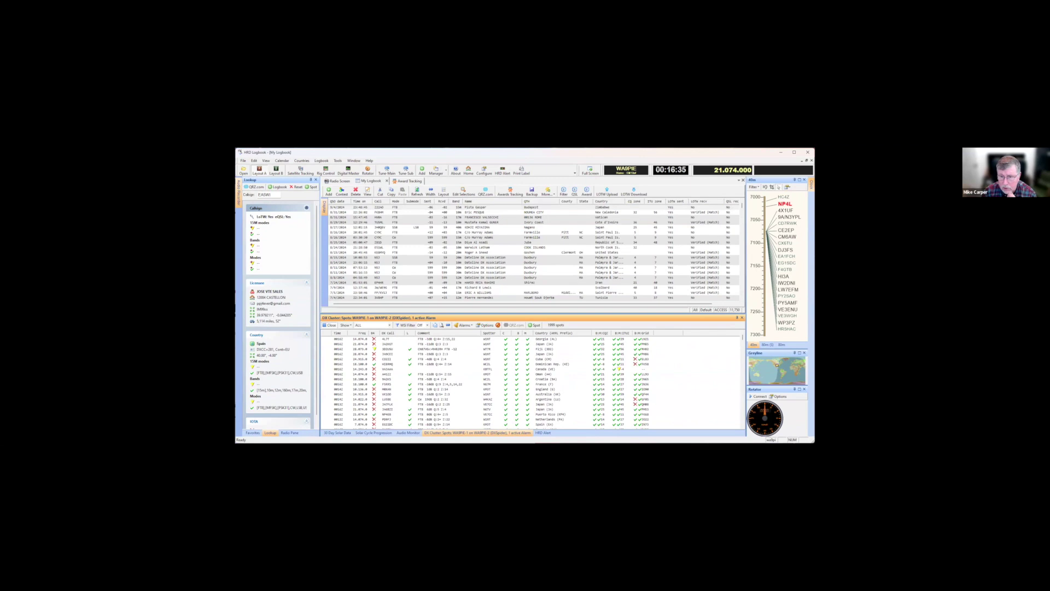
Toggle the WSJ spot filter on and back off, then close the DX Cluster options
click(421, 325)
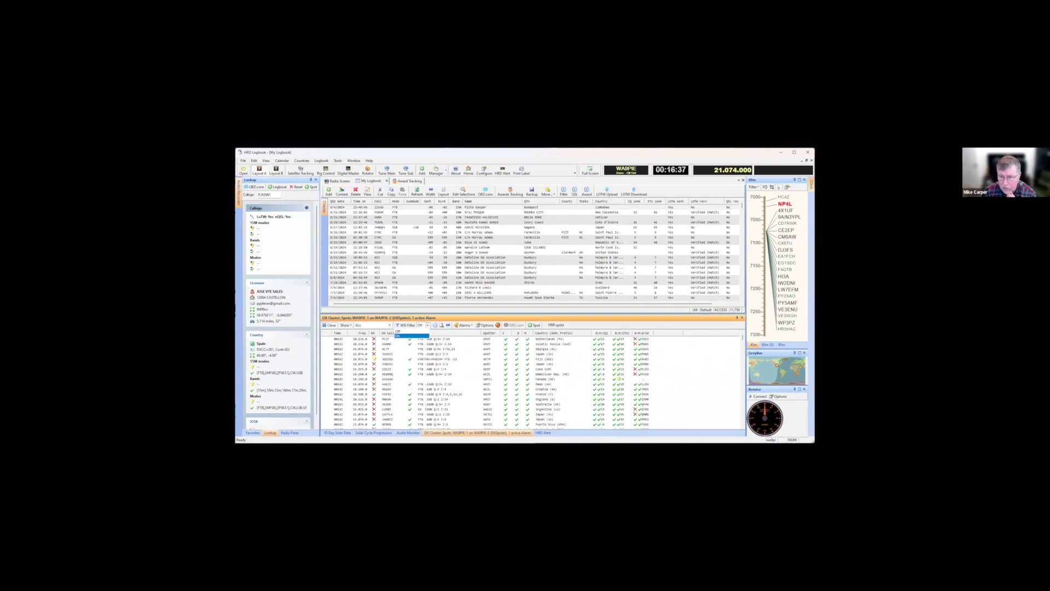
click(400, 336)
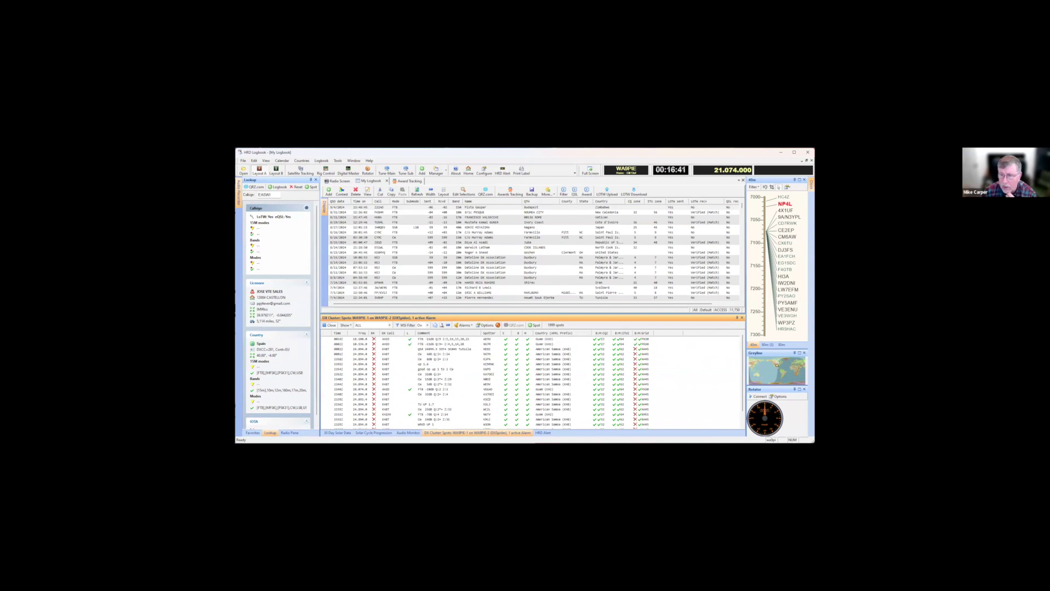
click(421, 325)
click(400, 330)
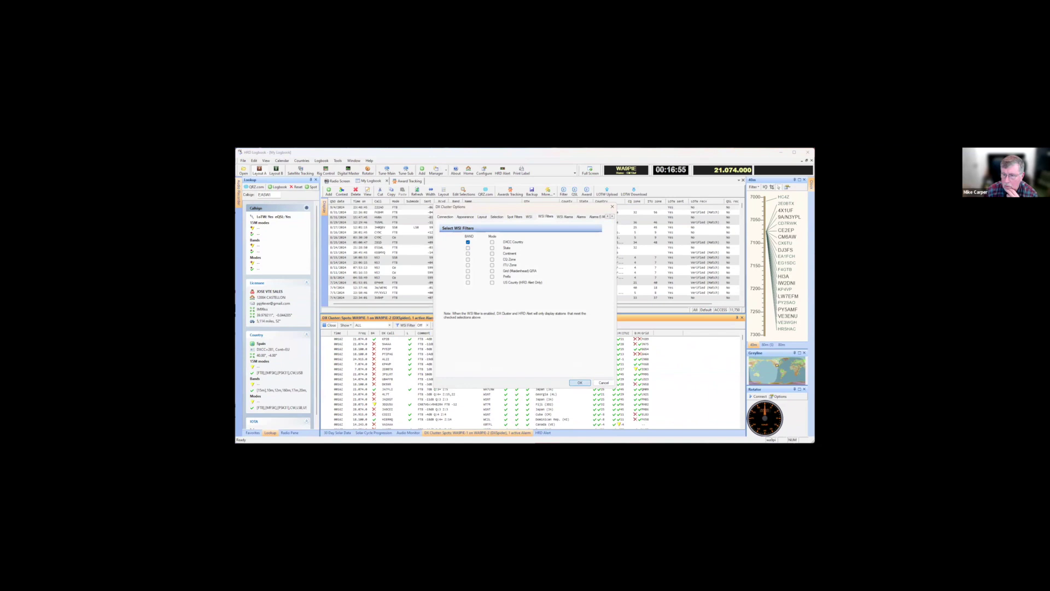
click(580, 382)
Leave the WSJ filter Off so all spots show, and return to the HRD Alert list
click(420, 325)
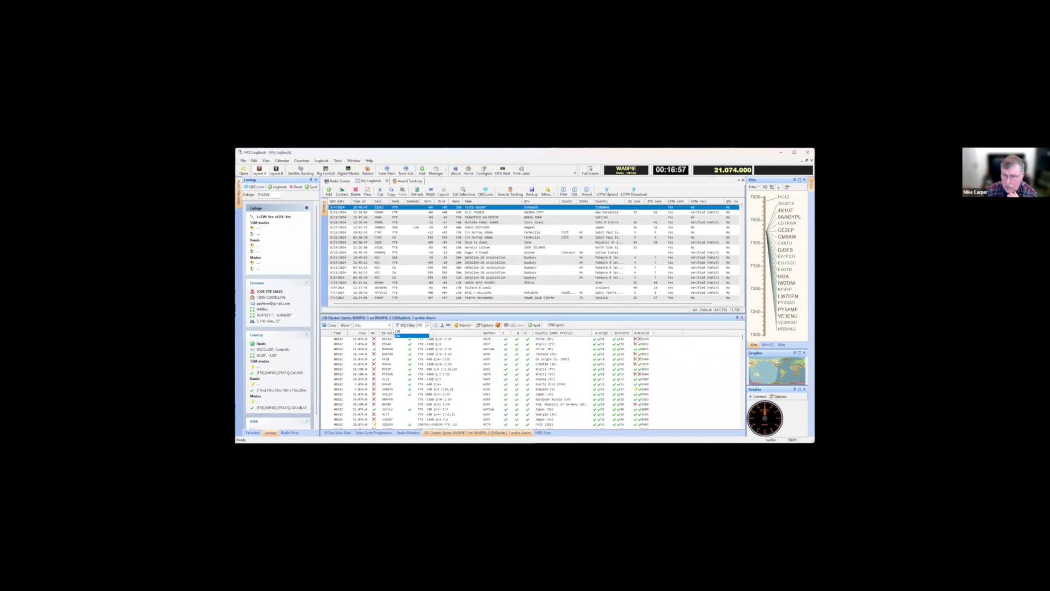
click(405, 335)
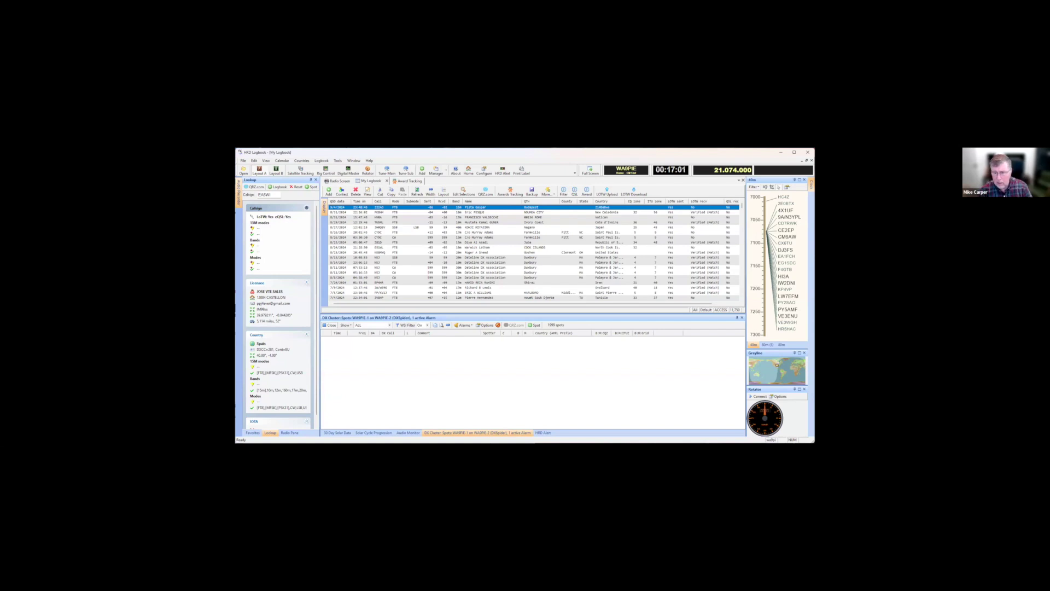
click(424, 325)
click(398, 331)
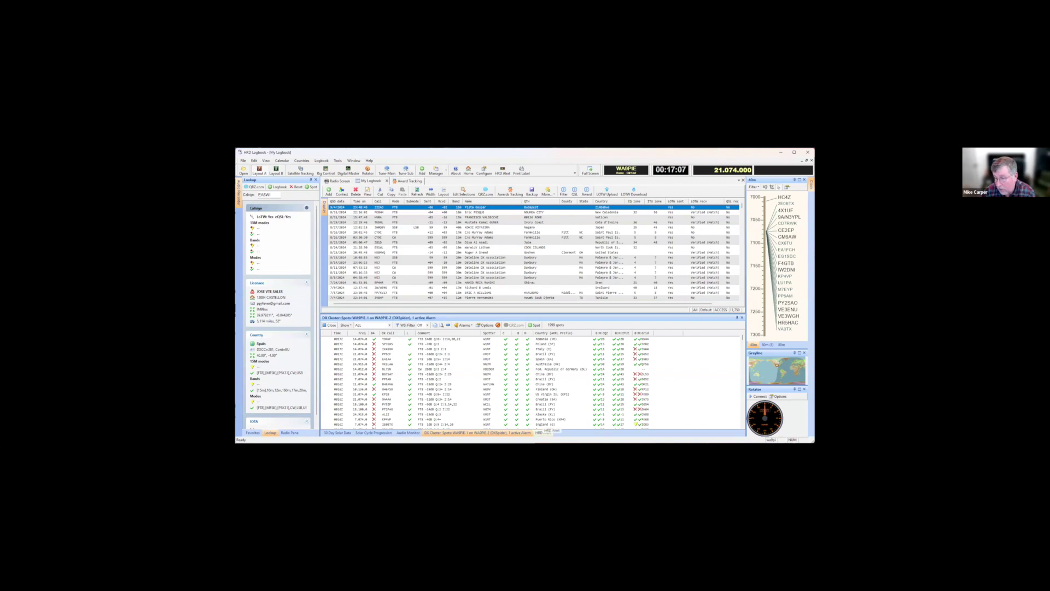
click(543, 433)
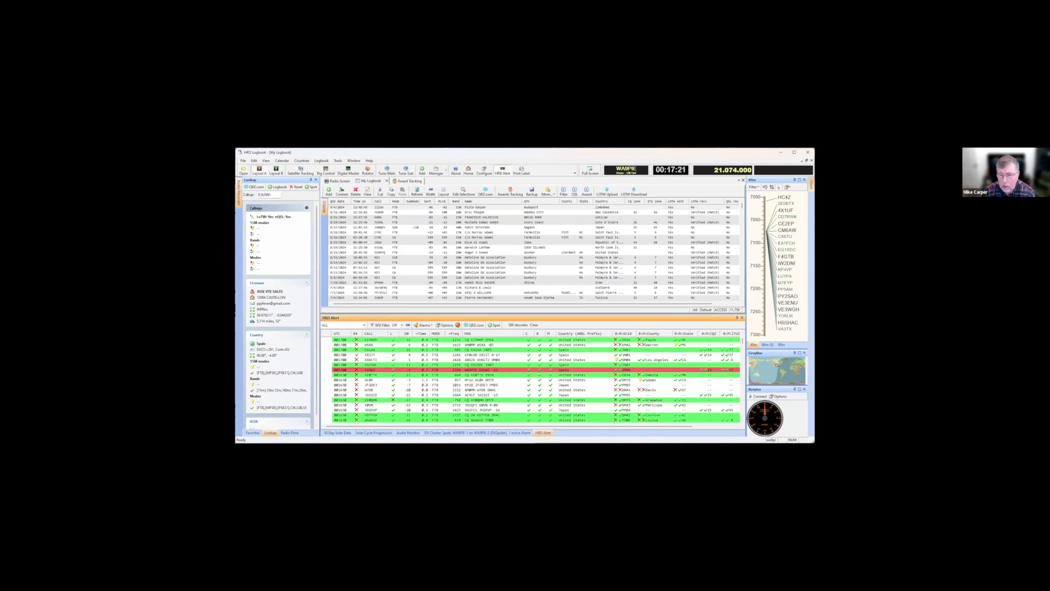
click(361, 325)
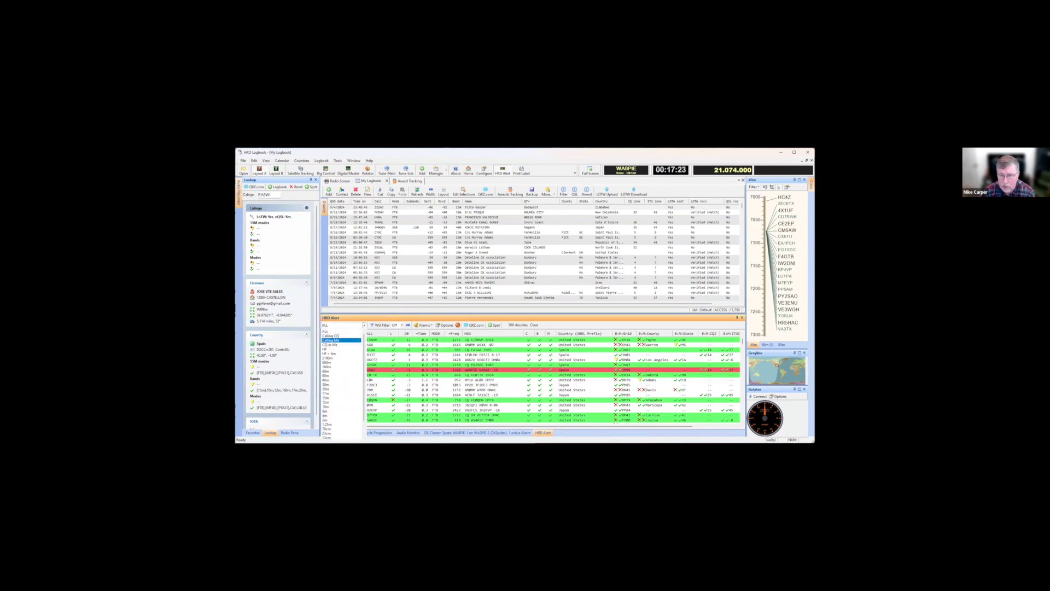
click(341, 341)
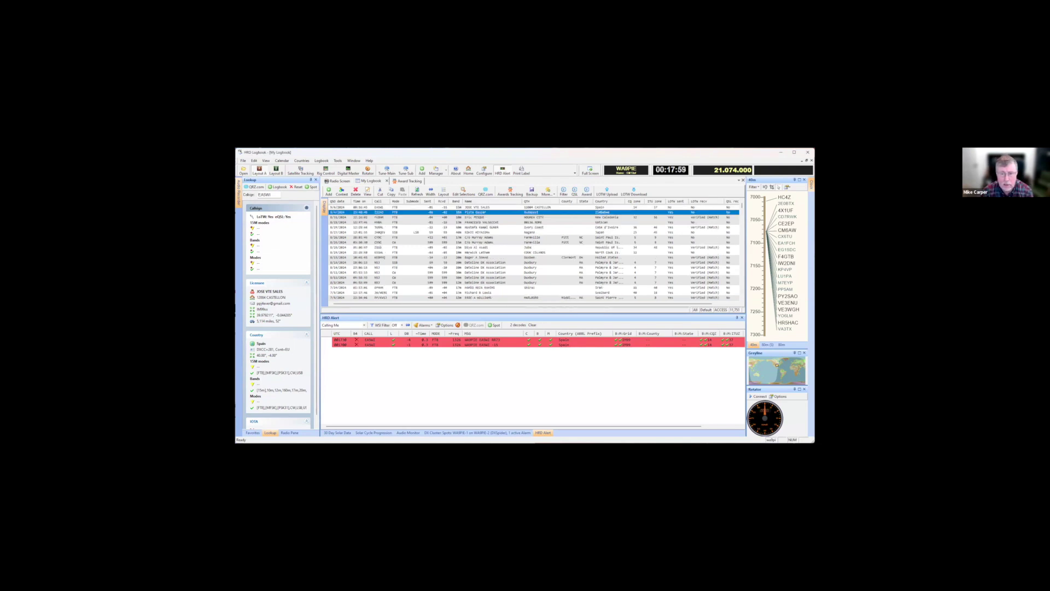
click(343, 324)
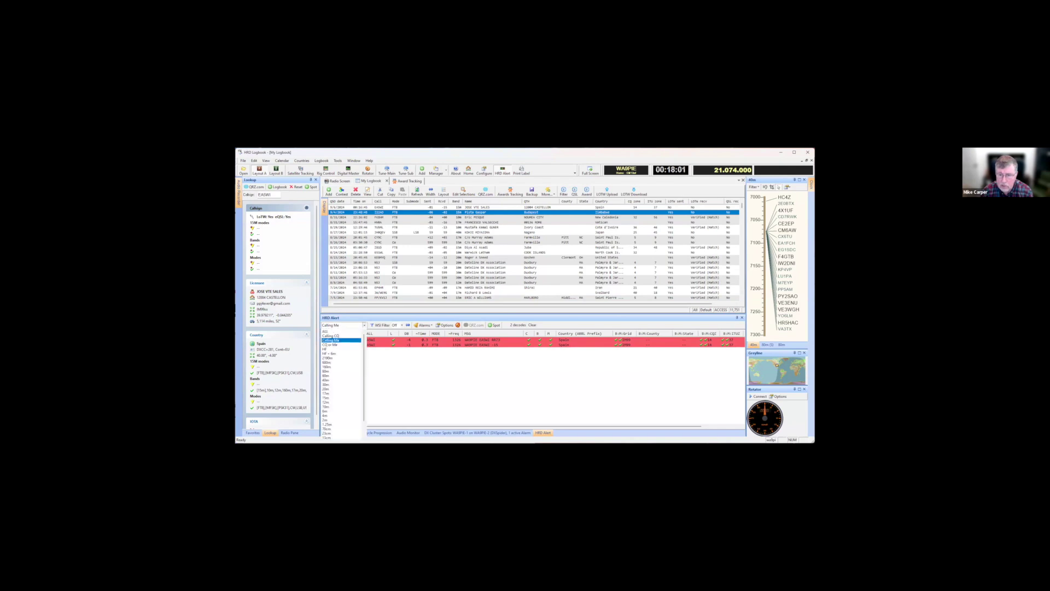
click(341, 340)
click(343, 325)
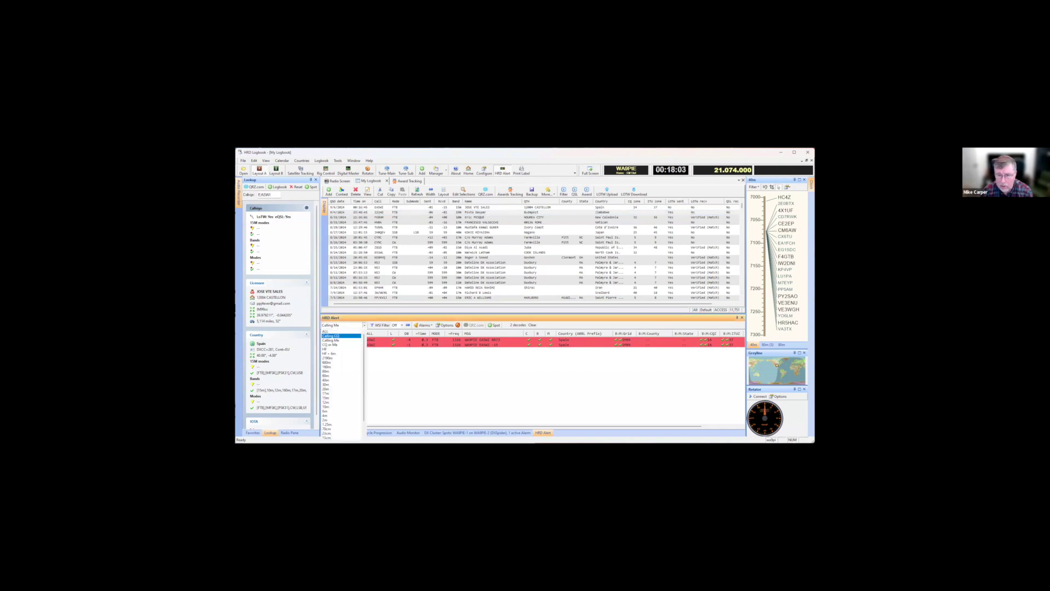
click(328, 331)
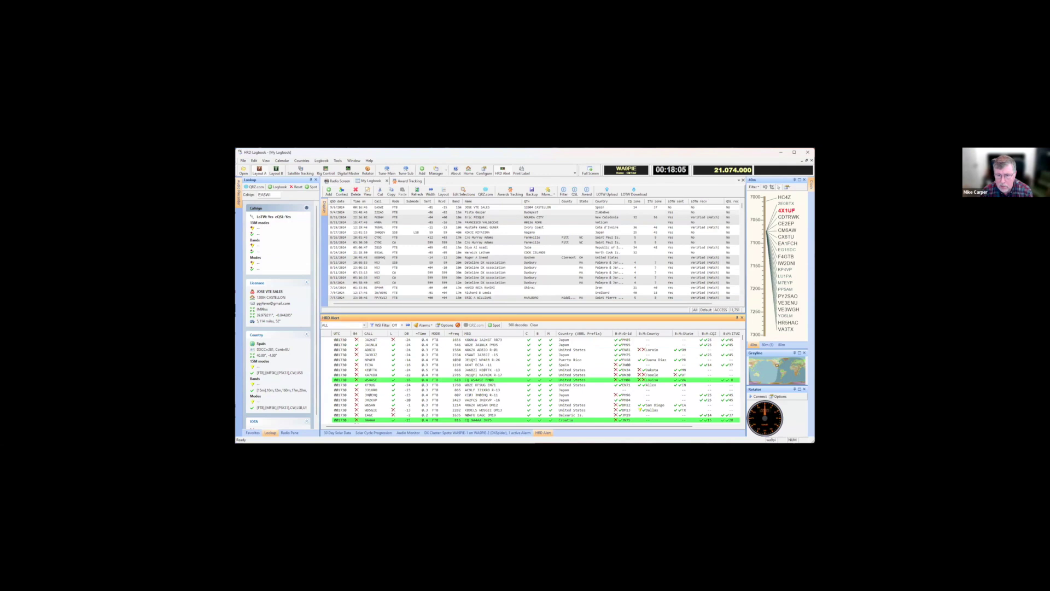
Set the HRD Alert filter to CQ or Me
click(343, 325)
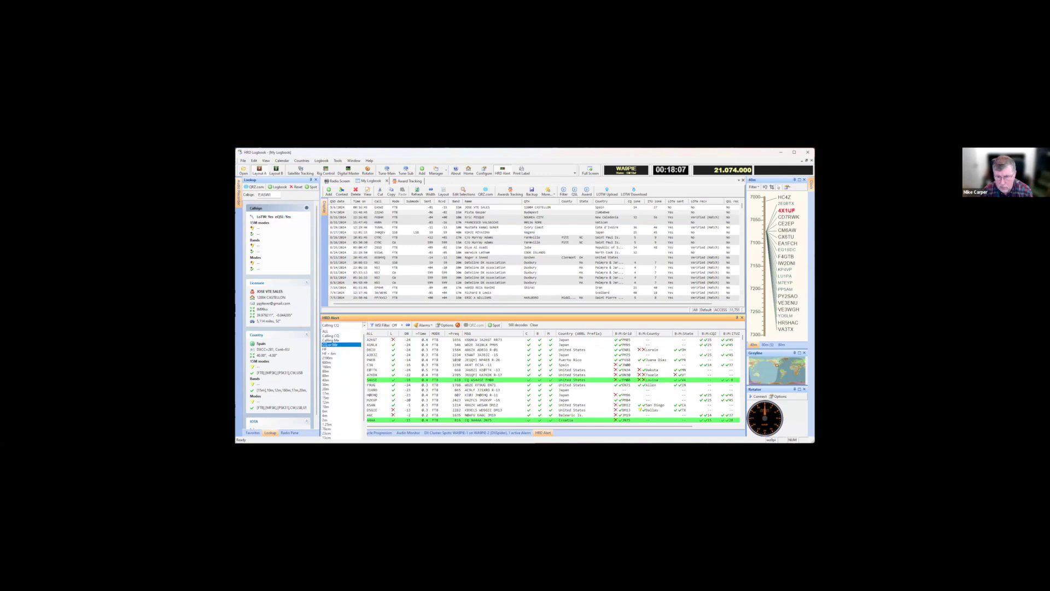
click(335, 345)
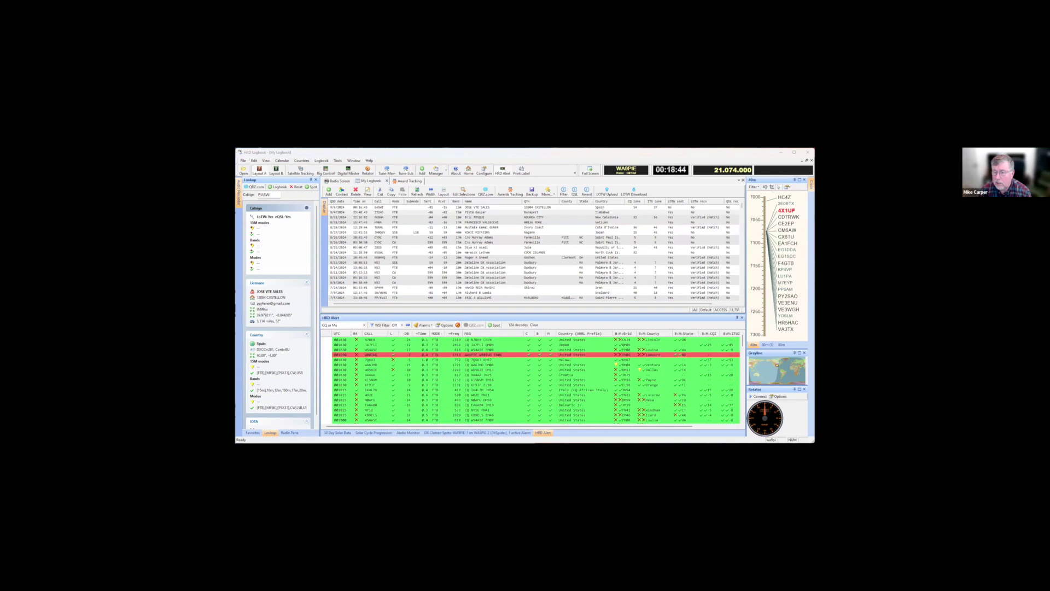
Load the red-row alert station's callsign into the Lookup pane
click(372, 354)
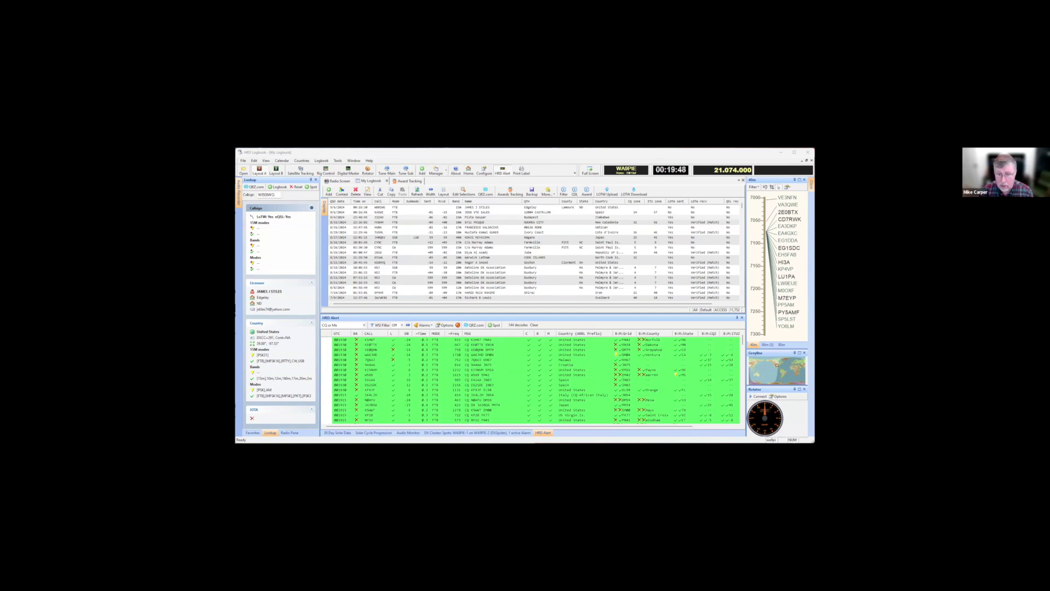
Set the HRD Alert filter back to ALL
click(364, 325)
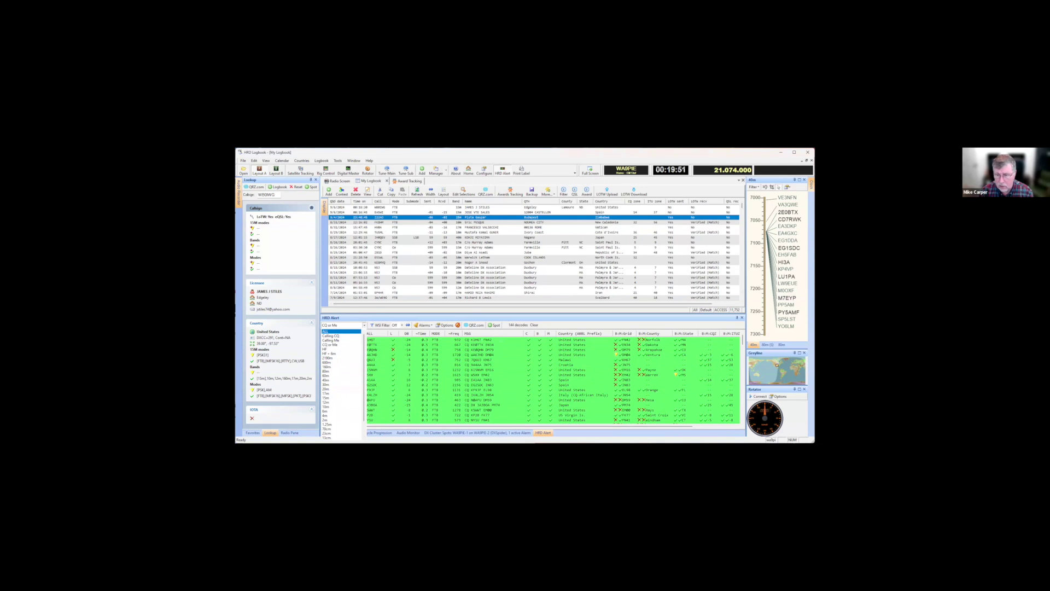
click(327, 330)
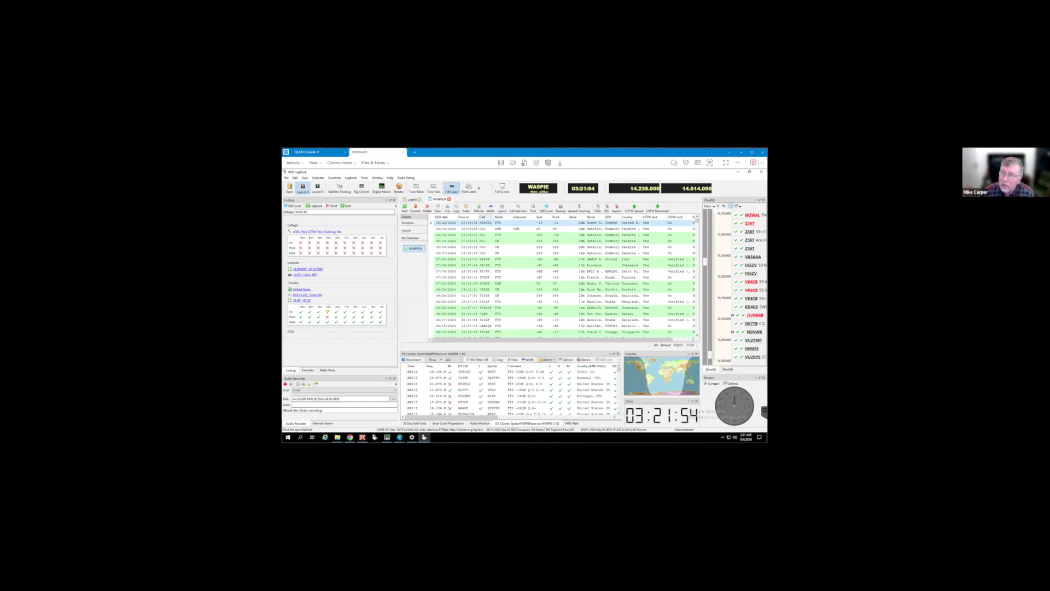
Widen the Call column, look up the newest DX Cluster spot, and close HRD Logbook
drag(494, 216, 502, 217)
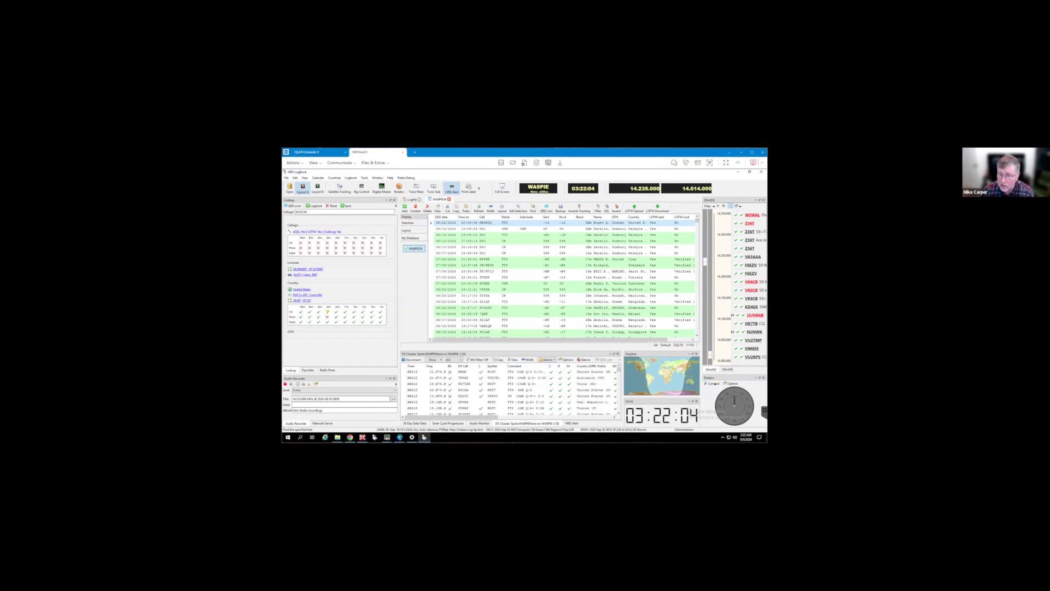
click(464, 371)
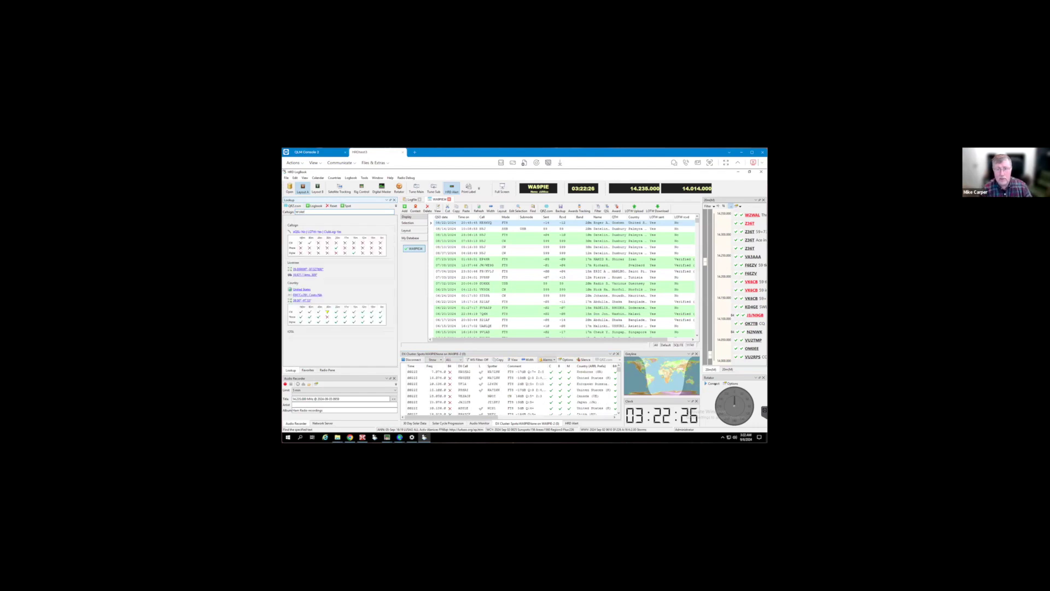
click(761, 171)
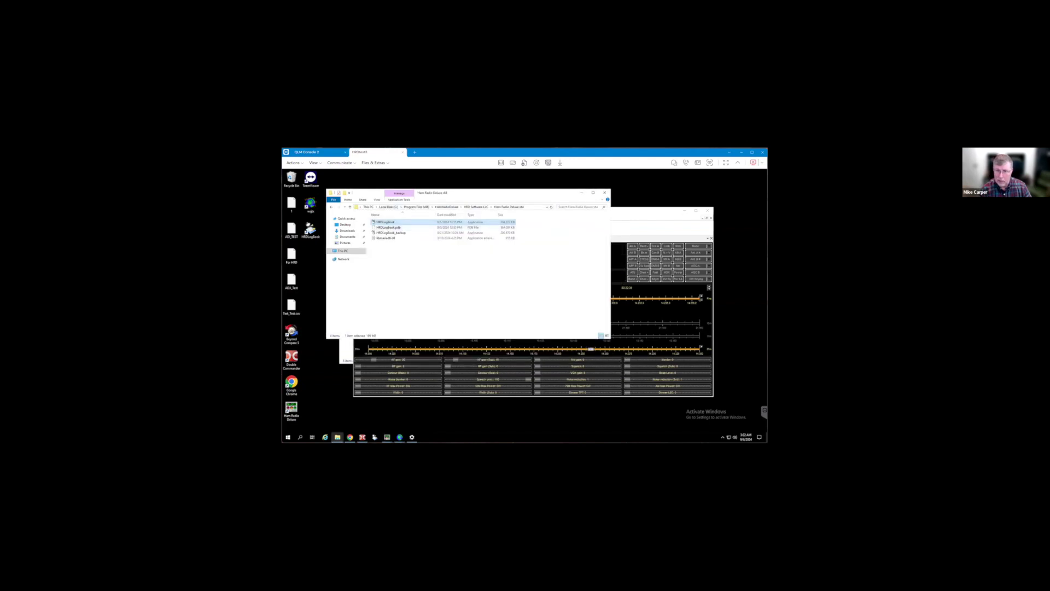
Launch the HRDLogBook program from the Ham Radio Deluxe folder
key(Return)
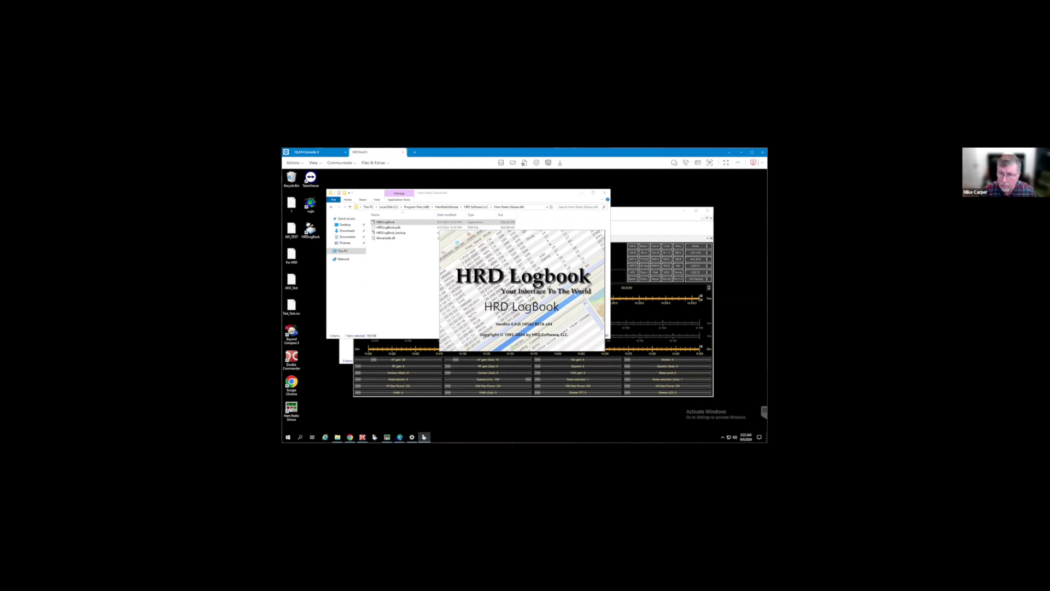
Dismiss a stray Quick access window, force-close the frozen logbook copy, and return to the running logbook
key(super+e)
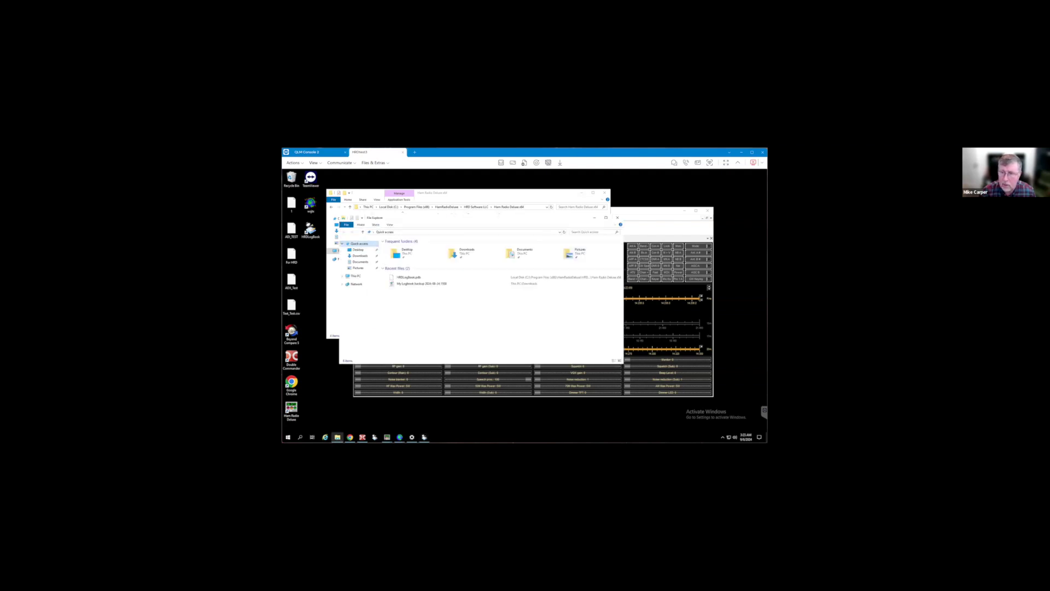
click(594, 218)
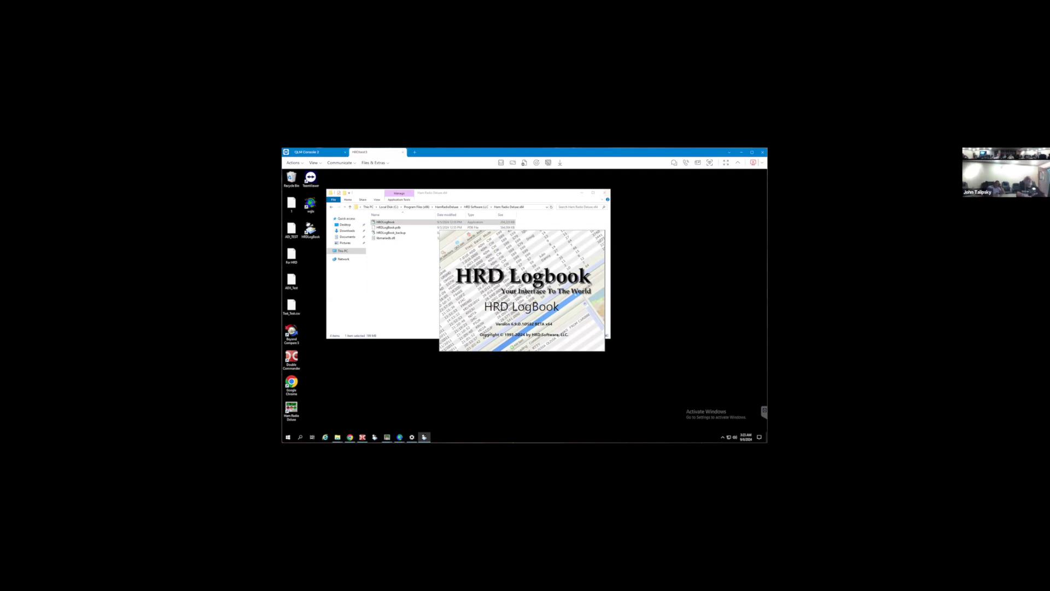
mouse_move(424, 437)
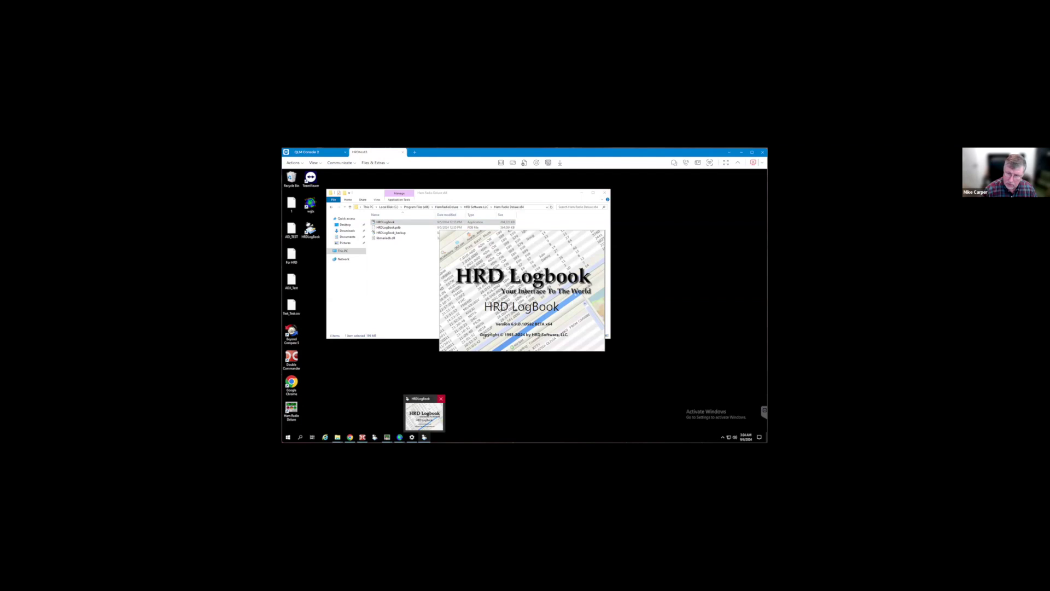
click(441, 398)
click(504, 299)
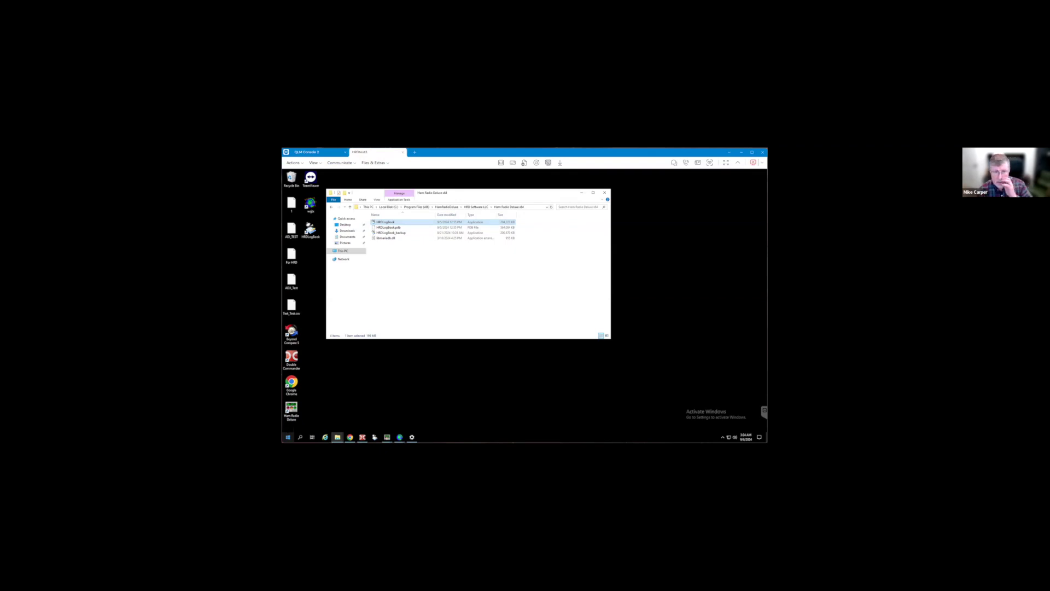
key(alt+Tab)
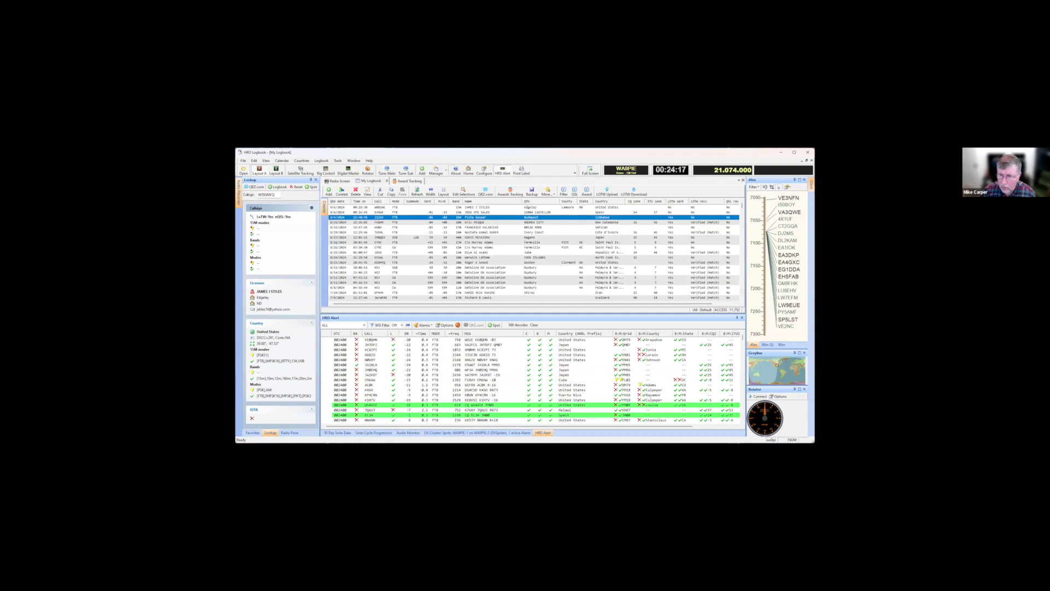
Load a decoded Japanese (JA) station into the Lookup pane
click(371, 364)
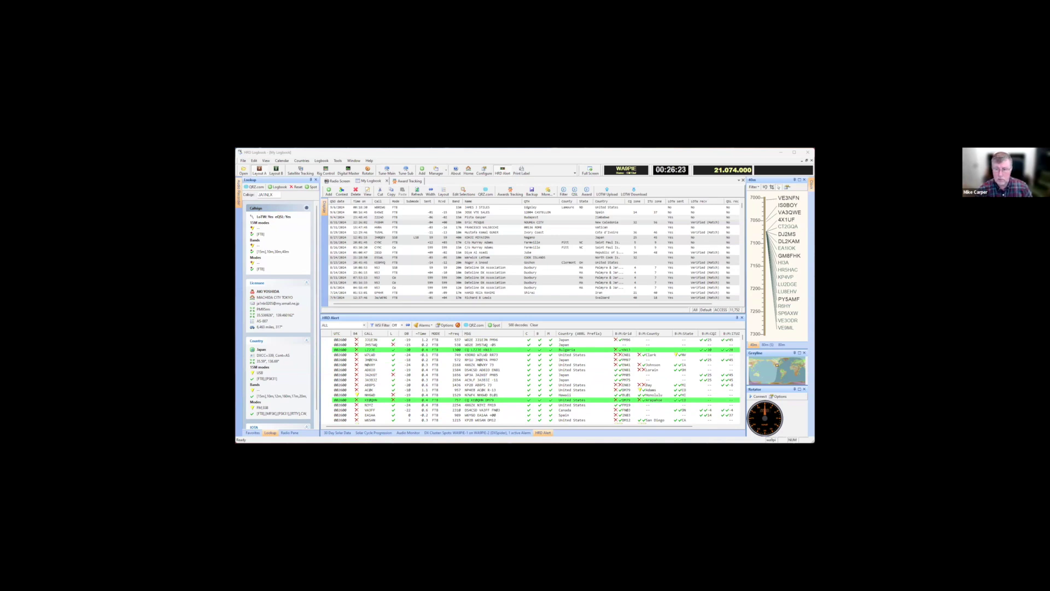
key(alt+Tab)
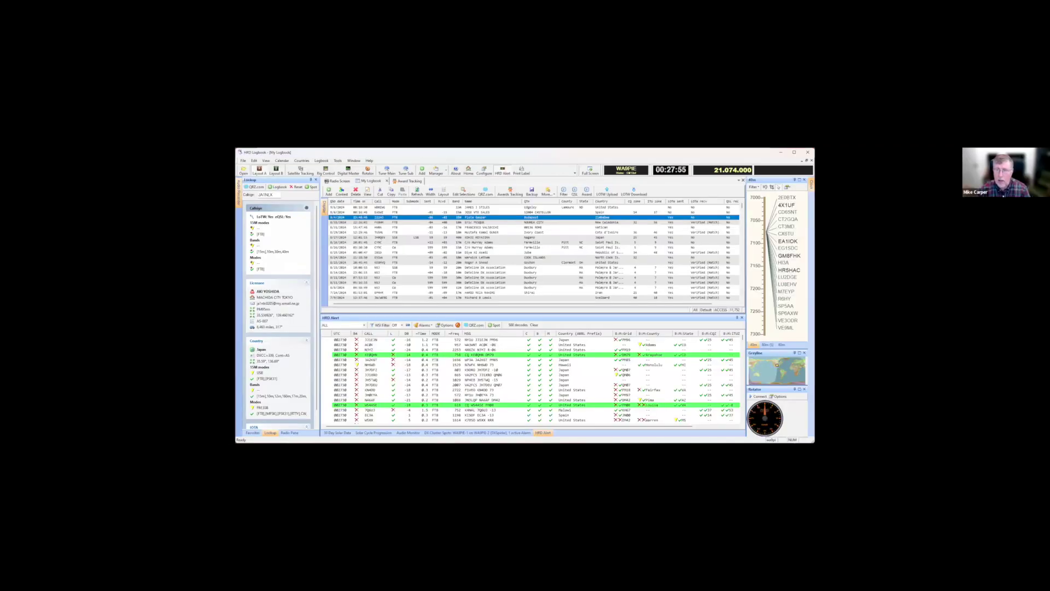
Select the newest 9/6/2024 contact, then the 8/6/2024 contact below it
click(382, 208)
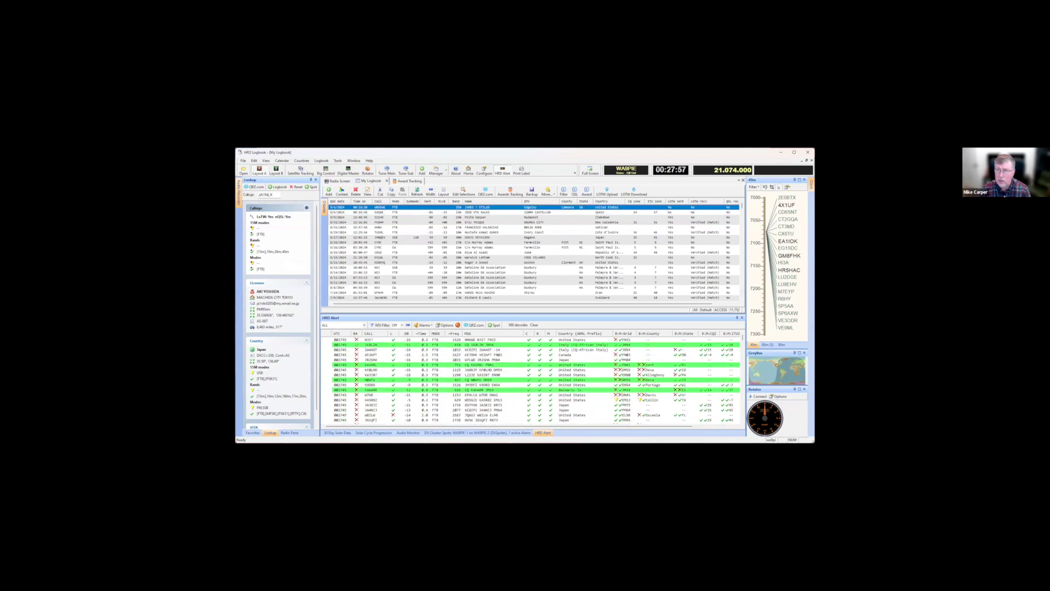
click(383, 212)
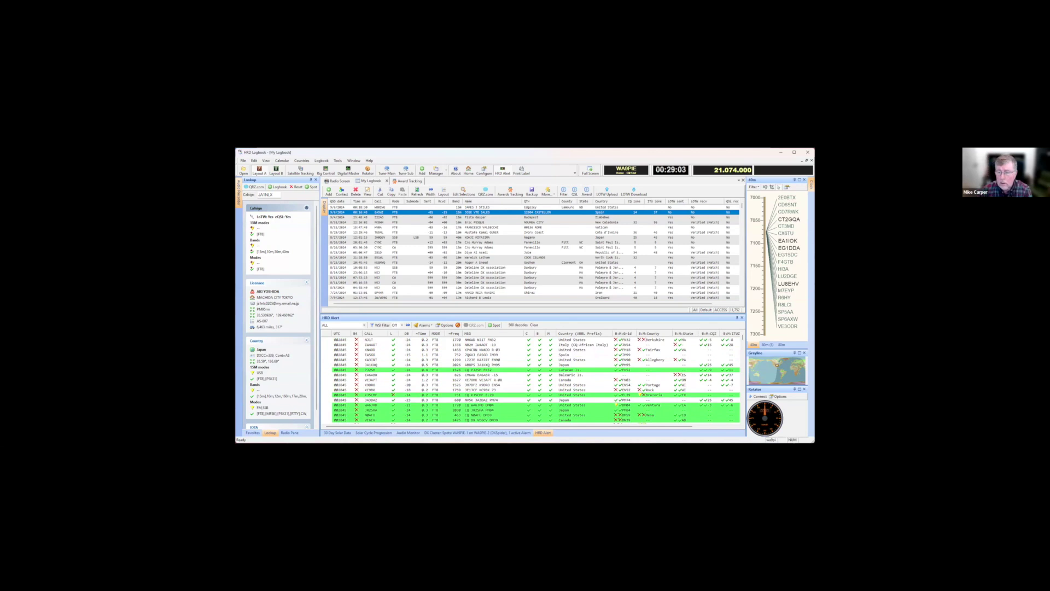
click(372, 369)
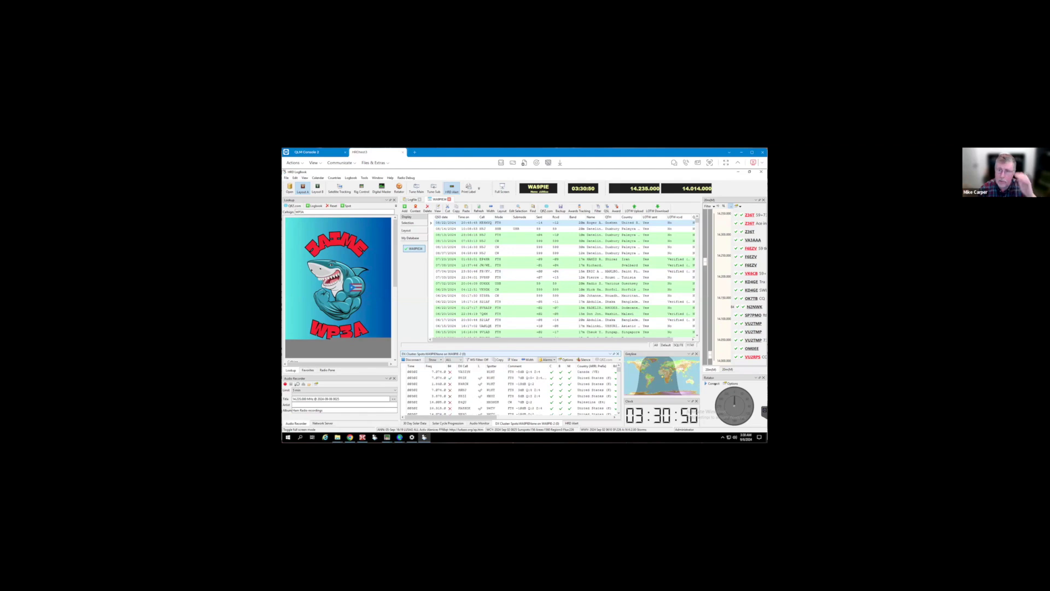
click(404, 208)
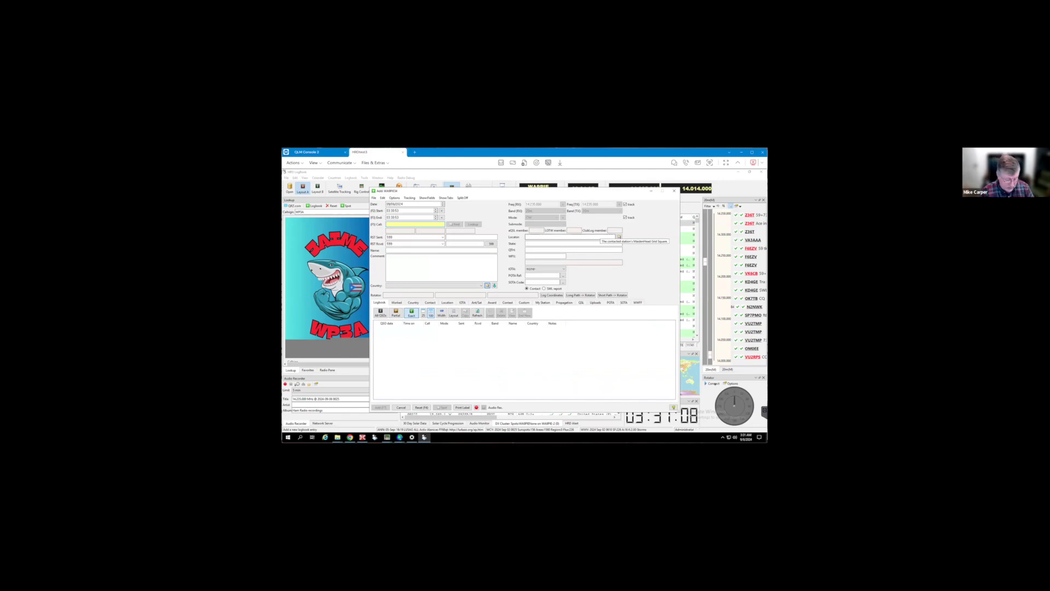
text(K4VER)
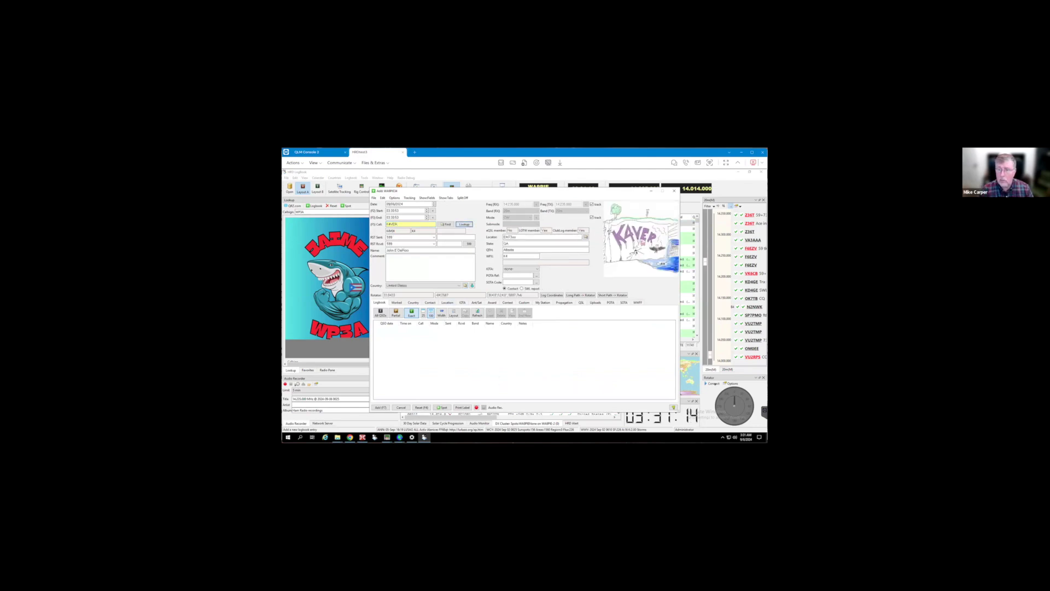
click(447, 302)
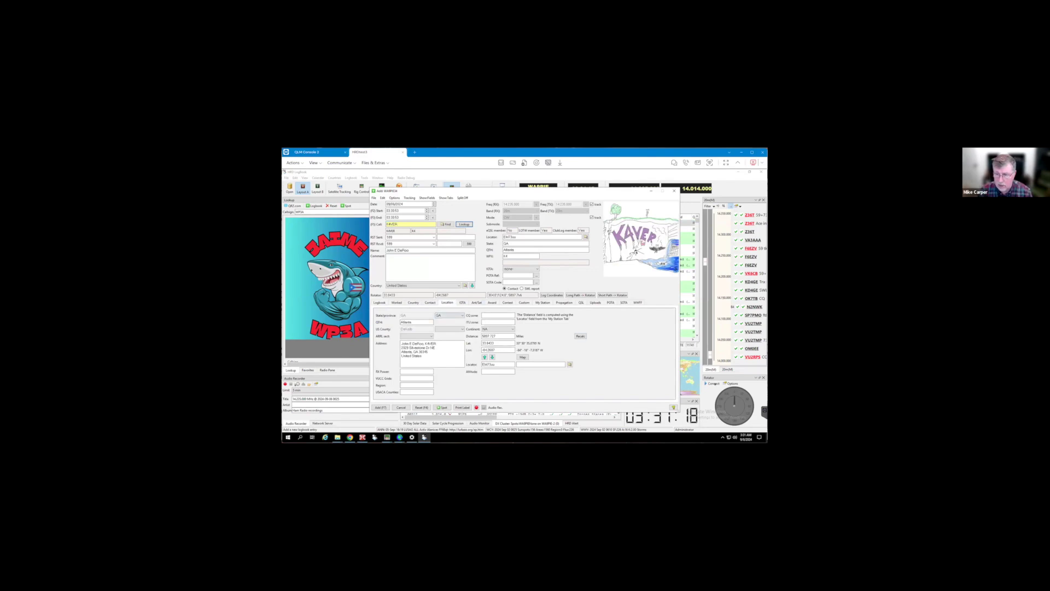
Open the POTA park reference picker from the entry's POTA Ref field
click(611, 302)
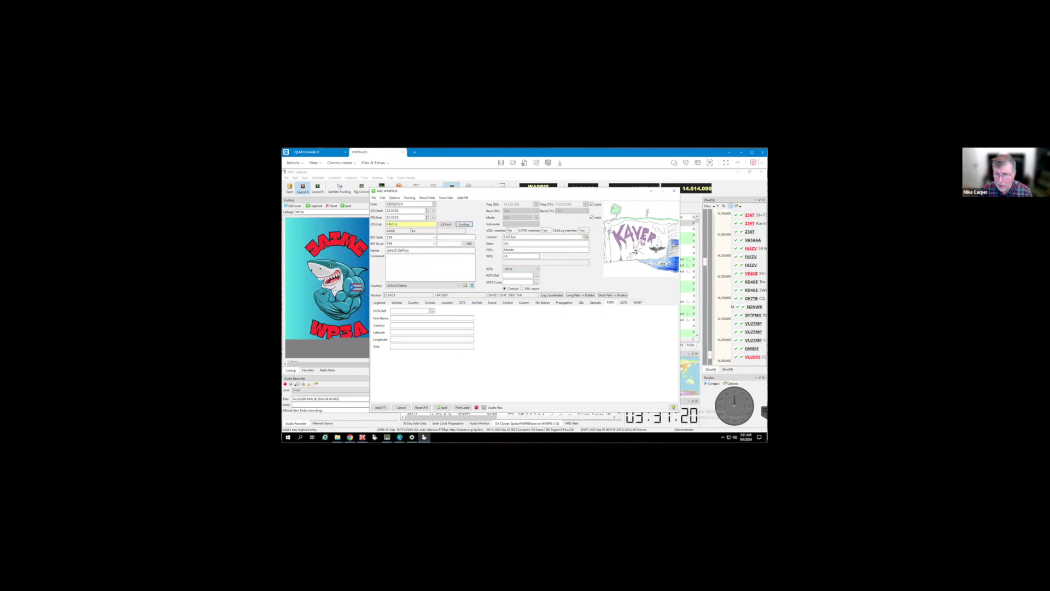
click(409, 310)
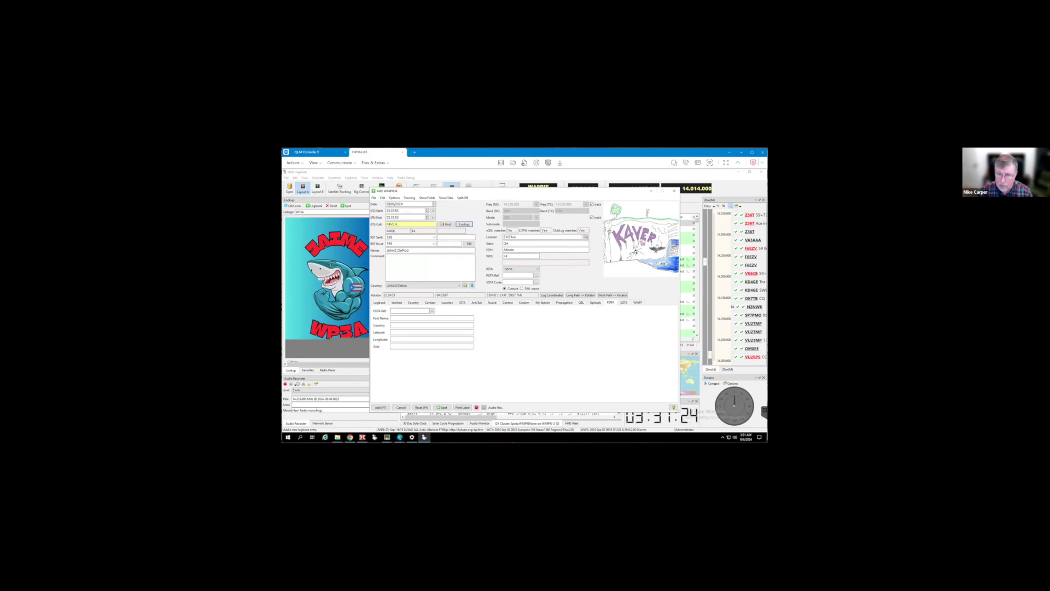
key(Tab)
key(Return)
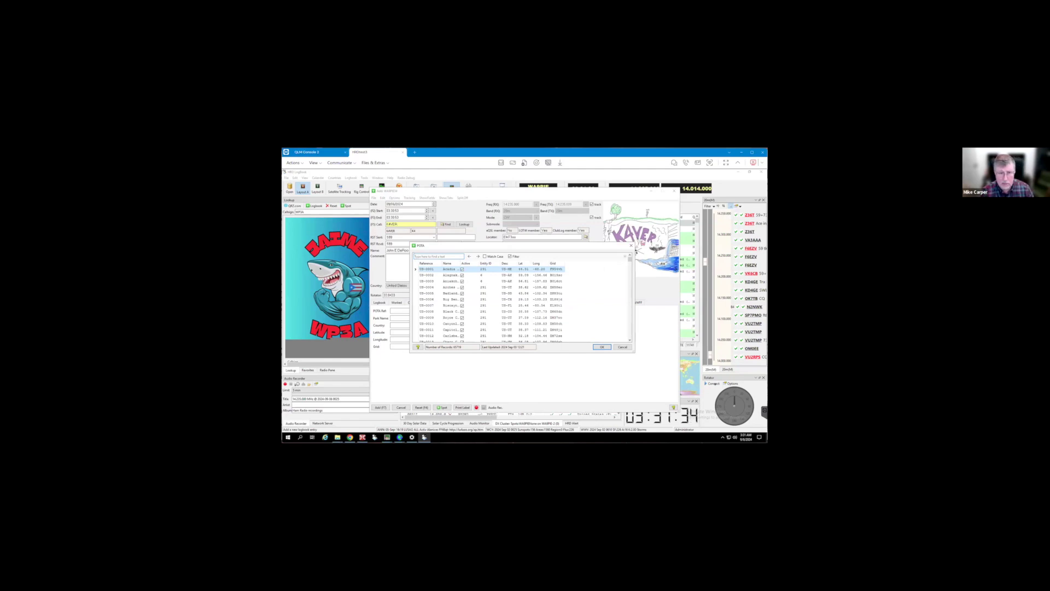
Search the park list for 'carter state' and choose US-2171 to fill the POTA fields
text(ra)
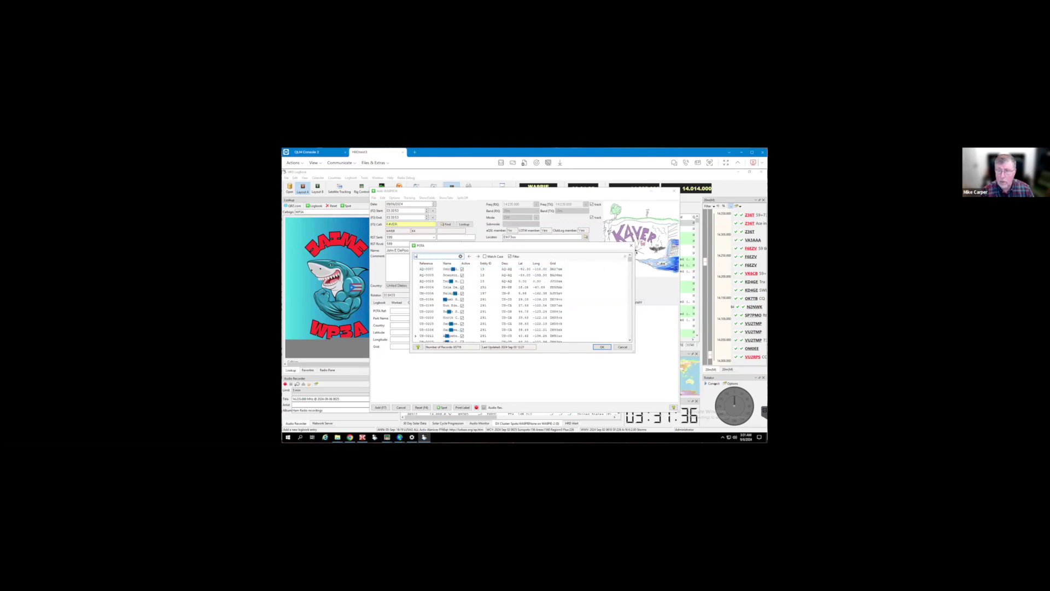
text(nch)
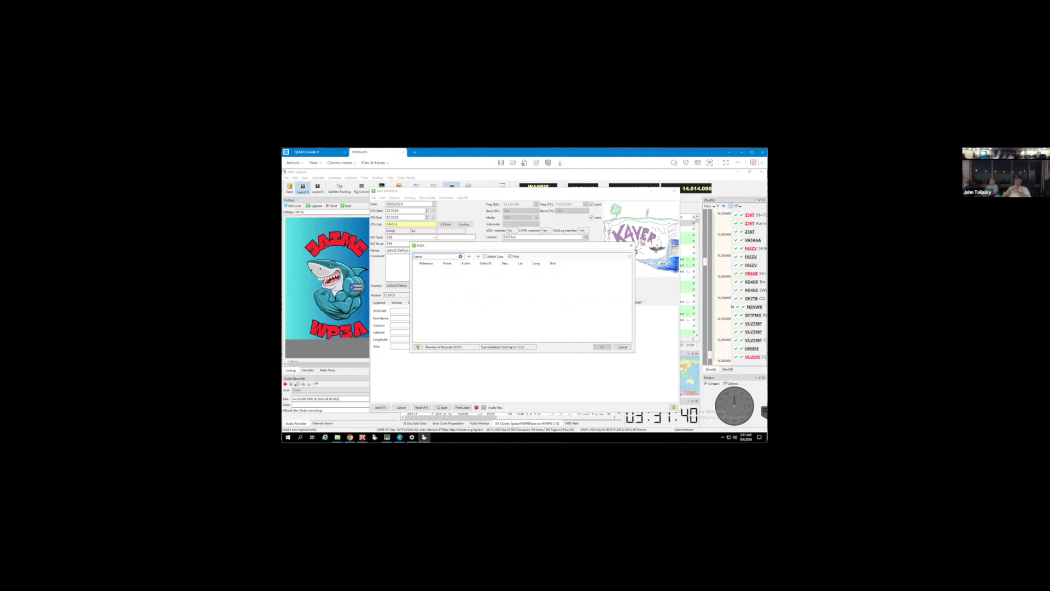
key(BackSpace)
key(BackSpace)
key(BackSpace)
key(BackSpace)
key(BackSpace)
key(BackSpace)
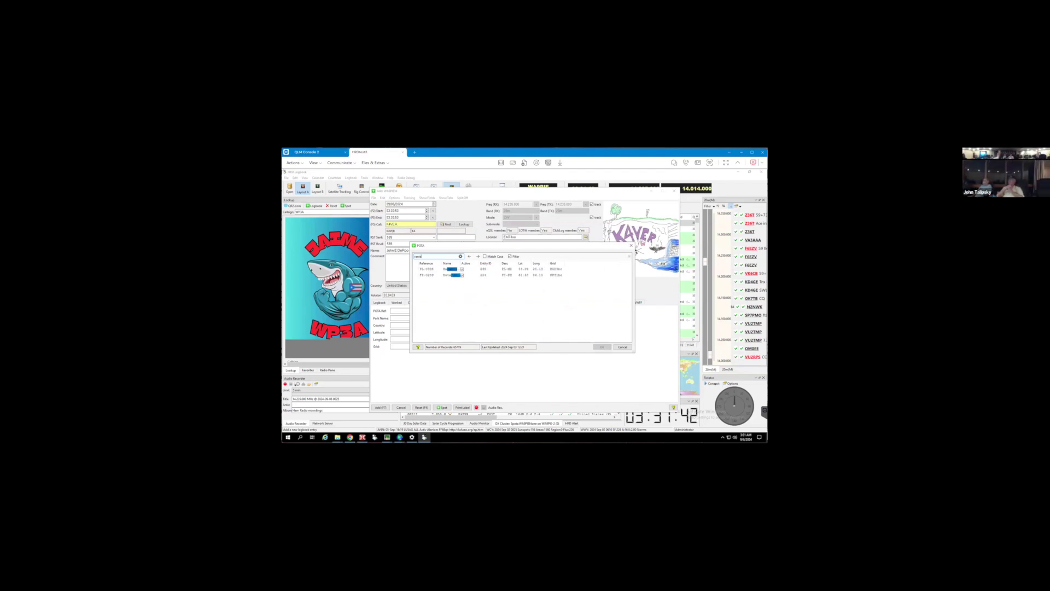
text(c)
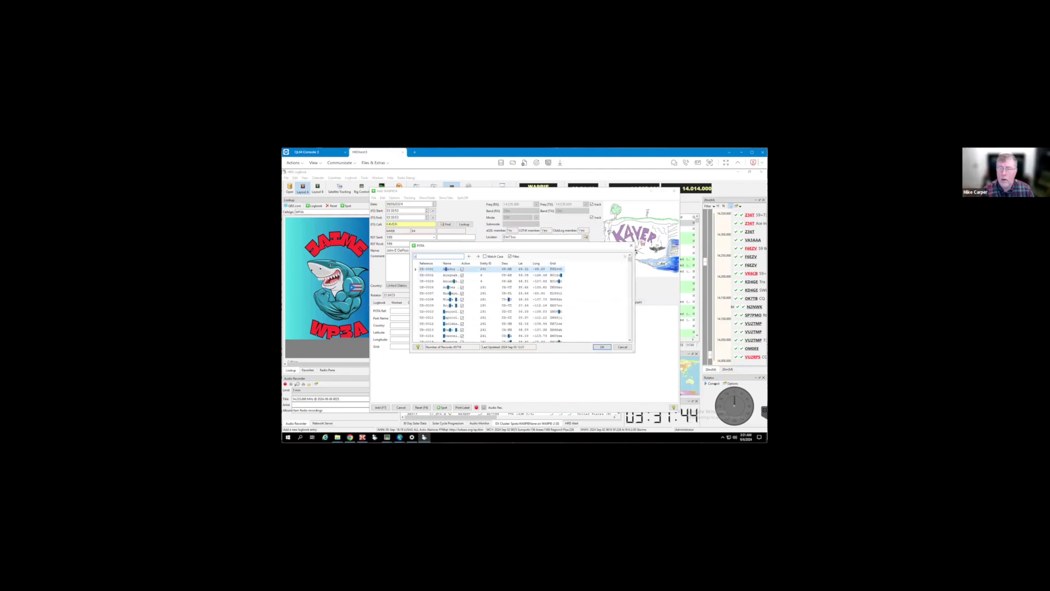
text(a)
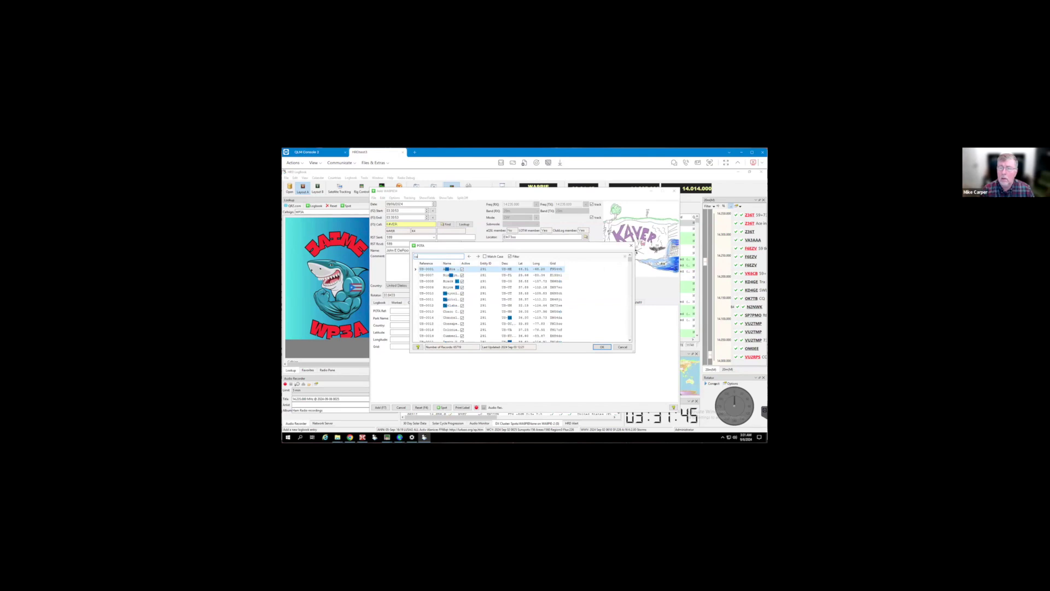
text(rter)
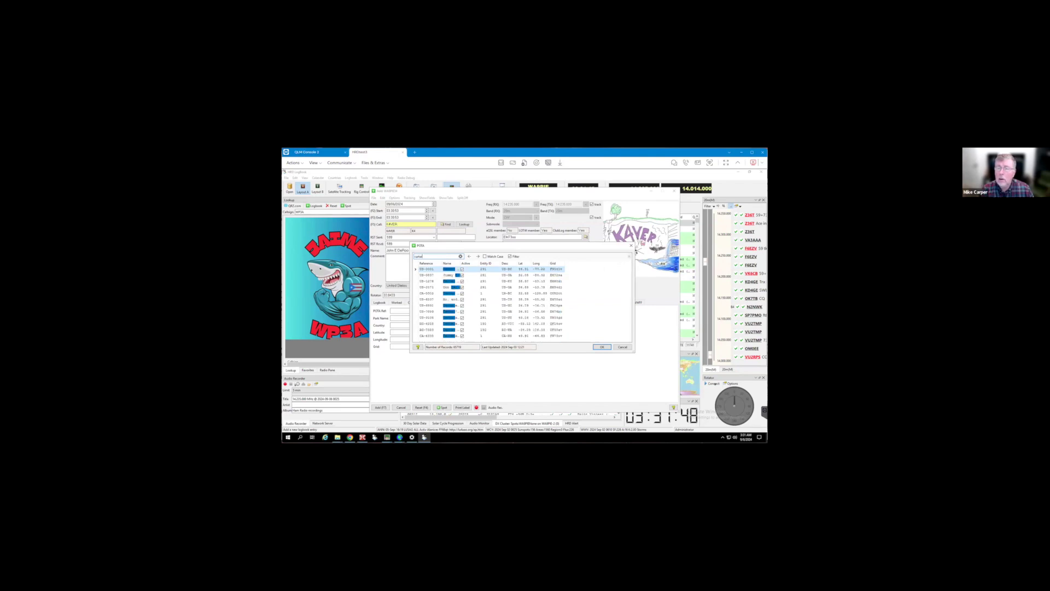
text( state)
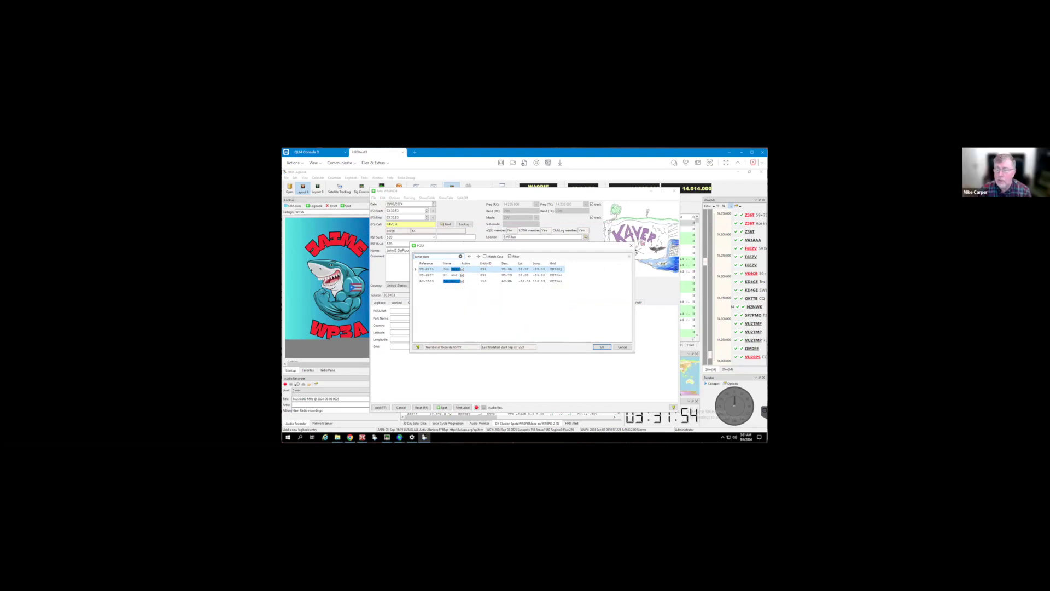
key(Return)
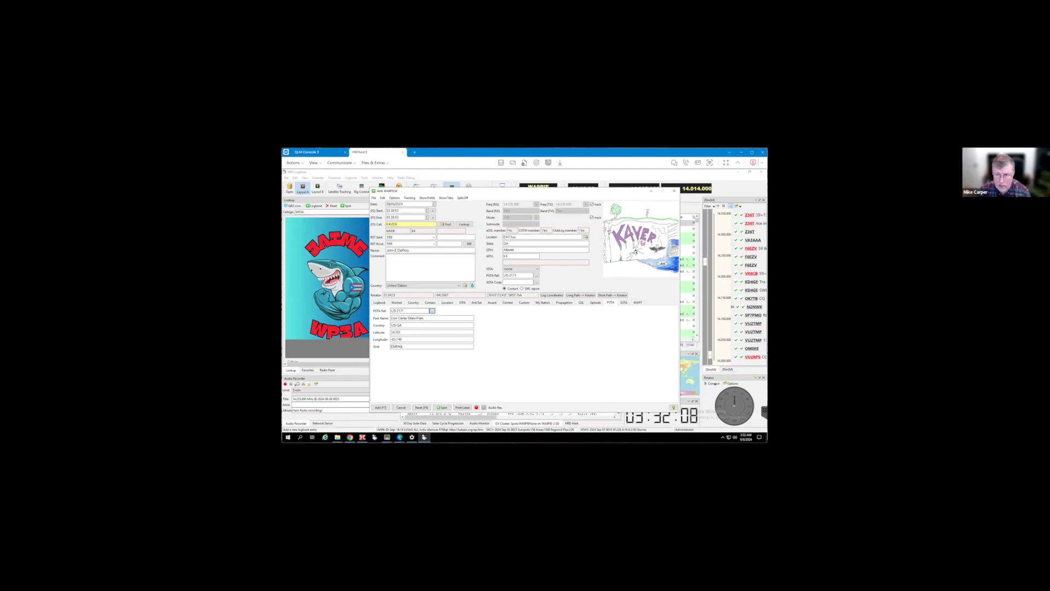
Step through the US-2171 reference, country and latitude fields to finish the grid and submit the contact
double_click(397, 310)
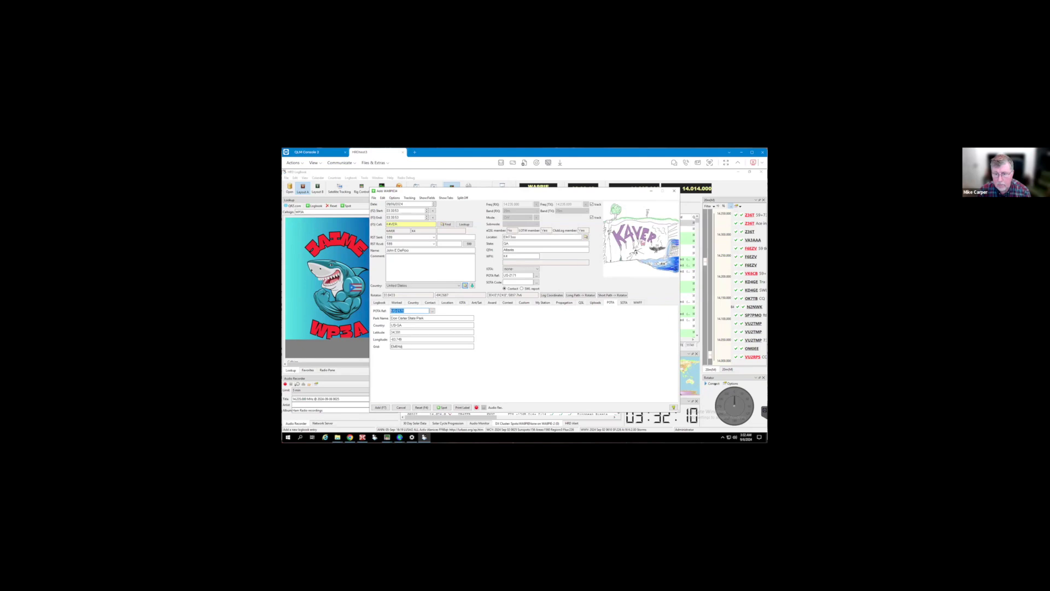
key(Tab)
key(Tab)
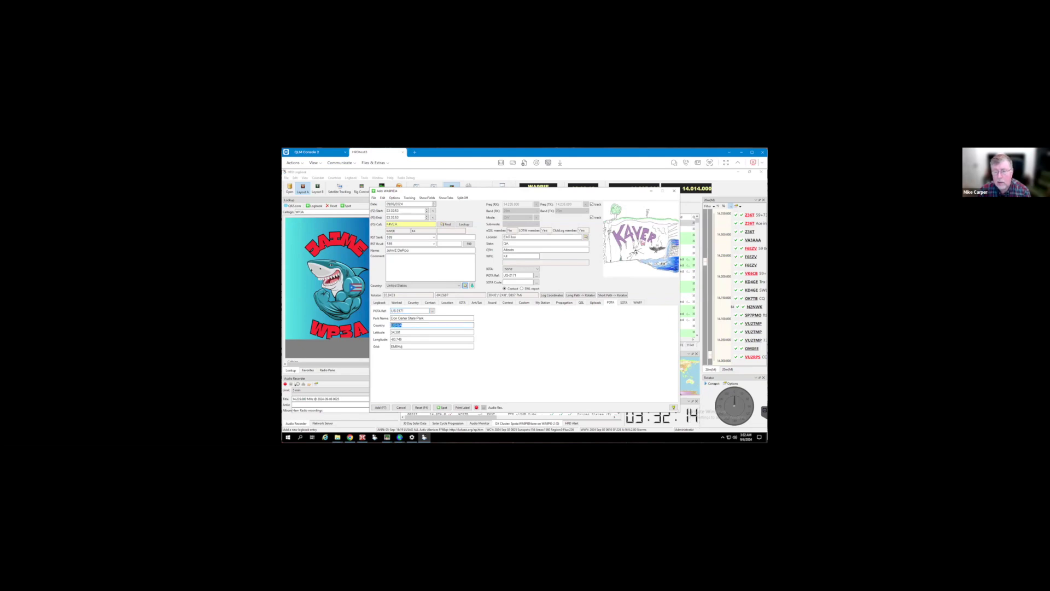
key(Tab)
key(Tab)
key(Tab)
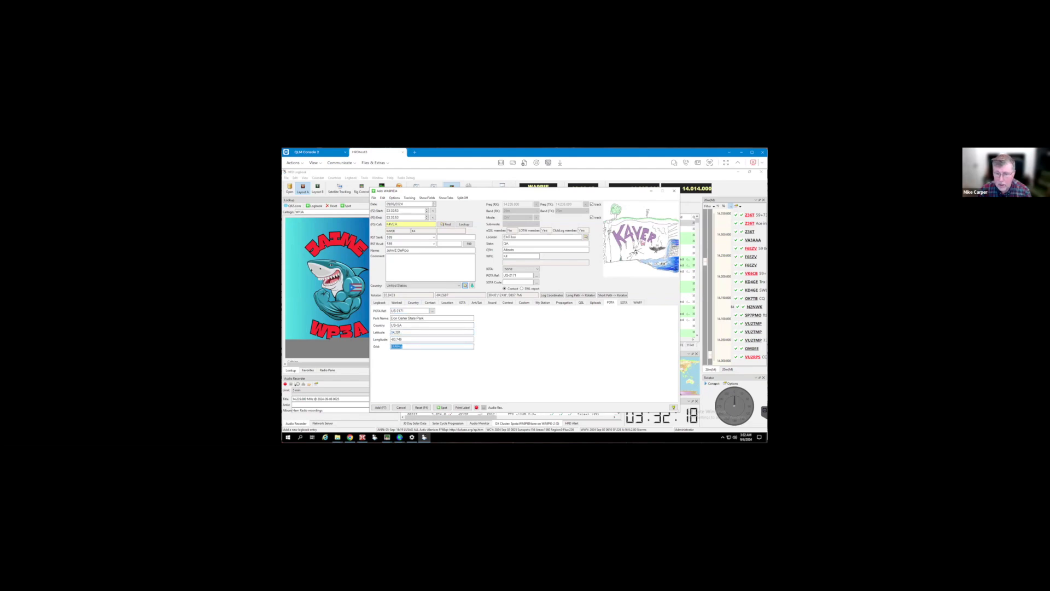
key(End)
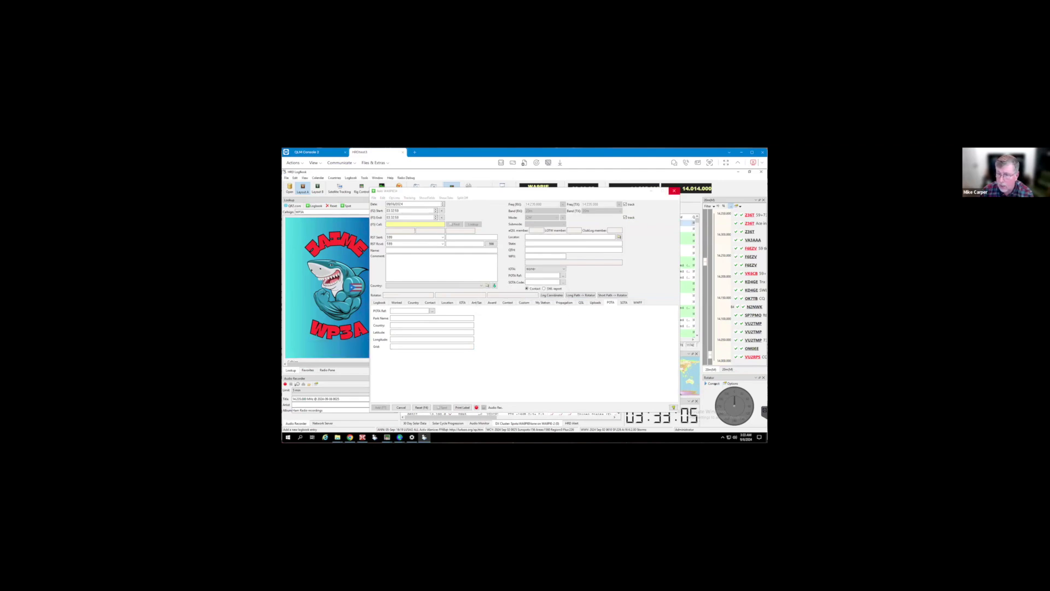
Close the Add contact window to return to the logbook
click(674, 191)
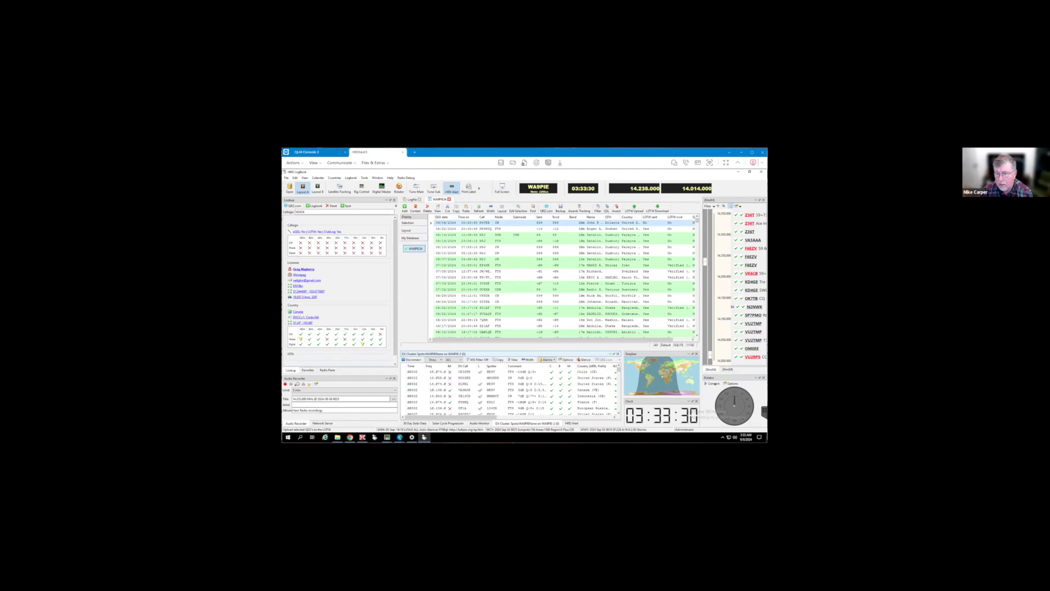
Look up several DX Cluster spots, including a Ukrainian station, then select the first ten logbook contacts
click(463, 389)
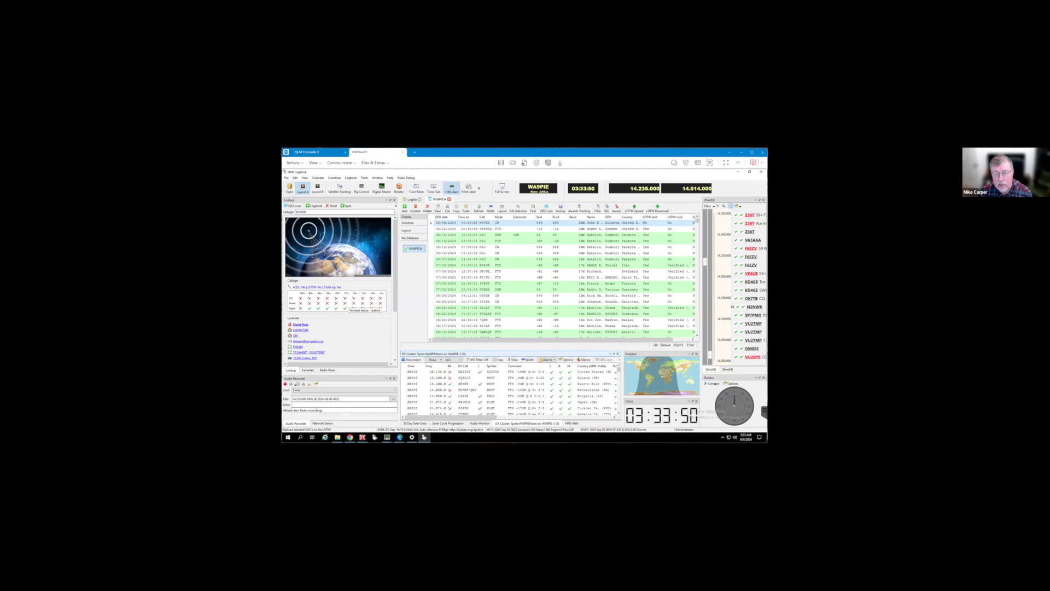
scroll(328, 300, down, 2)
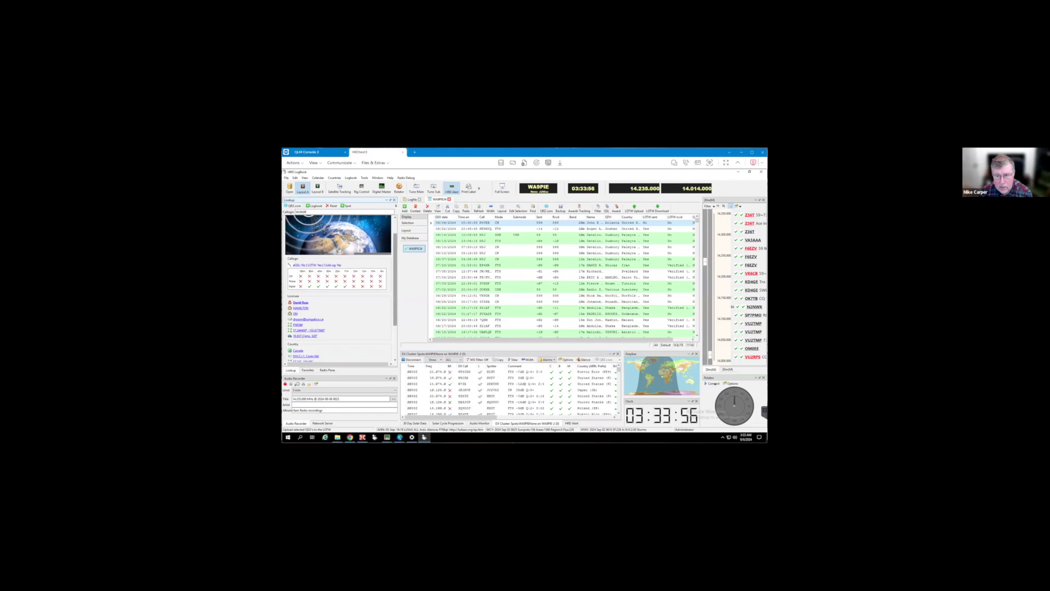
scroll(339, 290, down, 4)
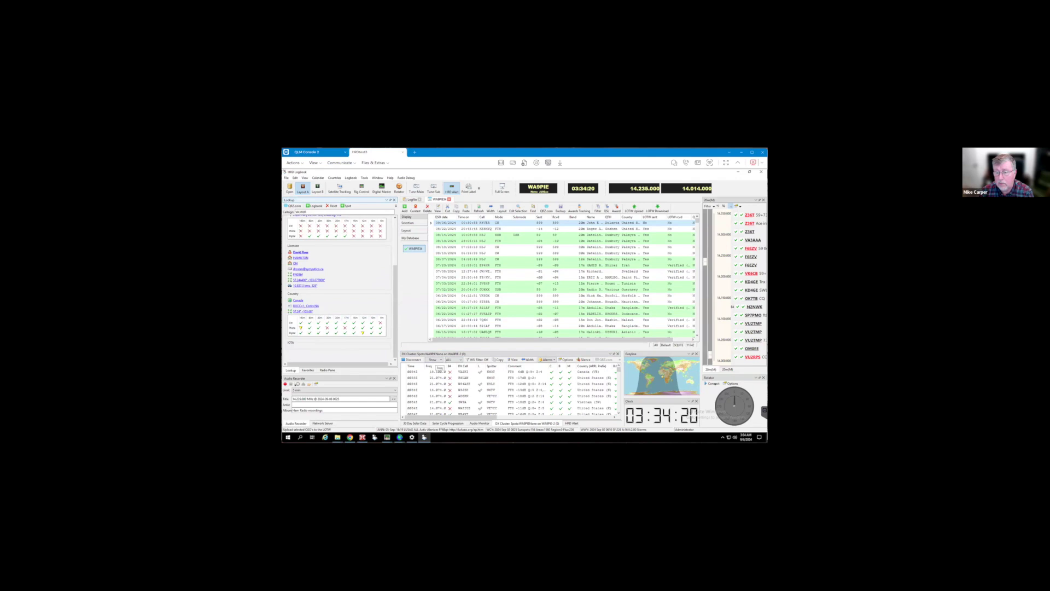
scroll(350, 279, up, 5)
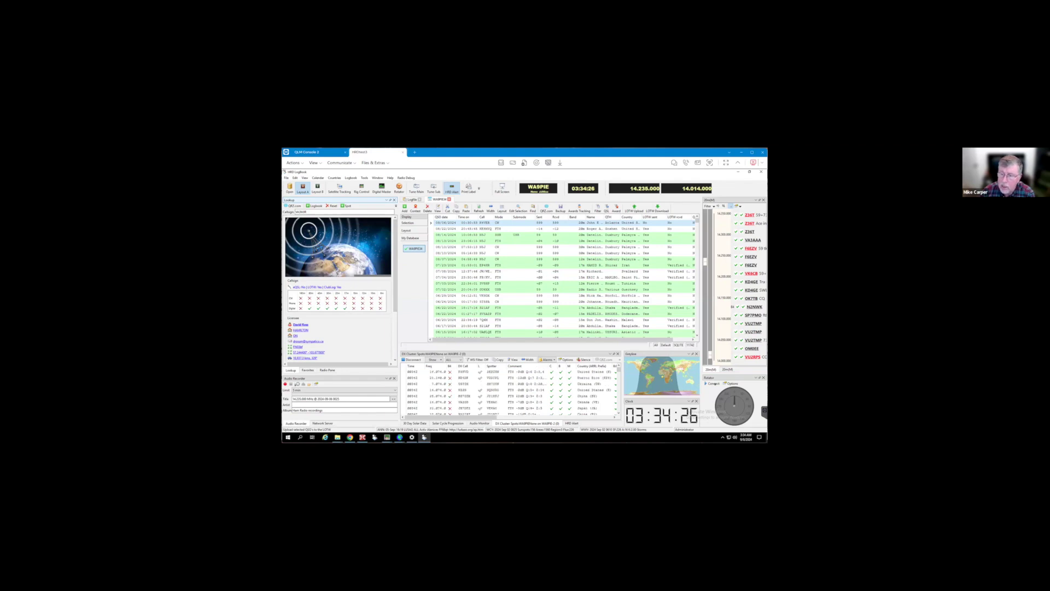
click(464, 384)
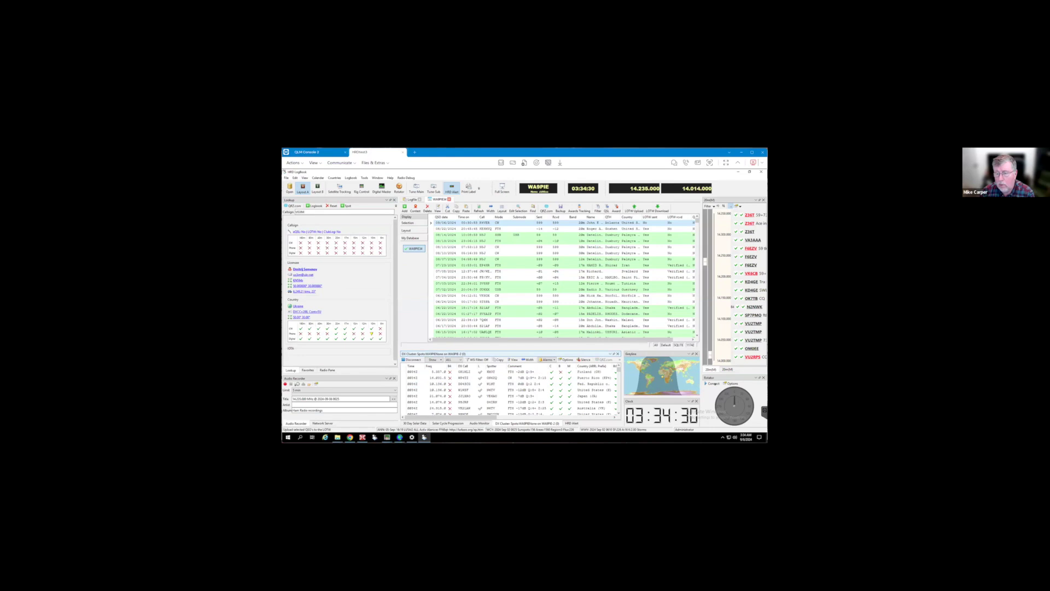
click(465, 383)
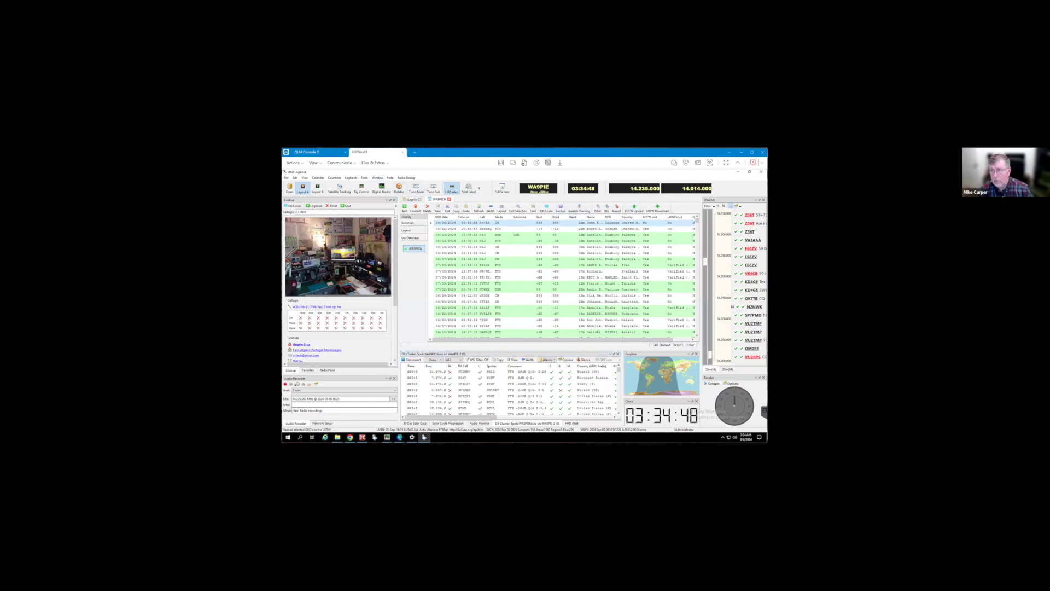
shift+click(492, 259)
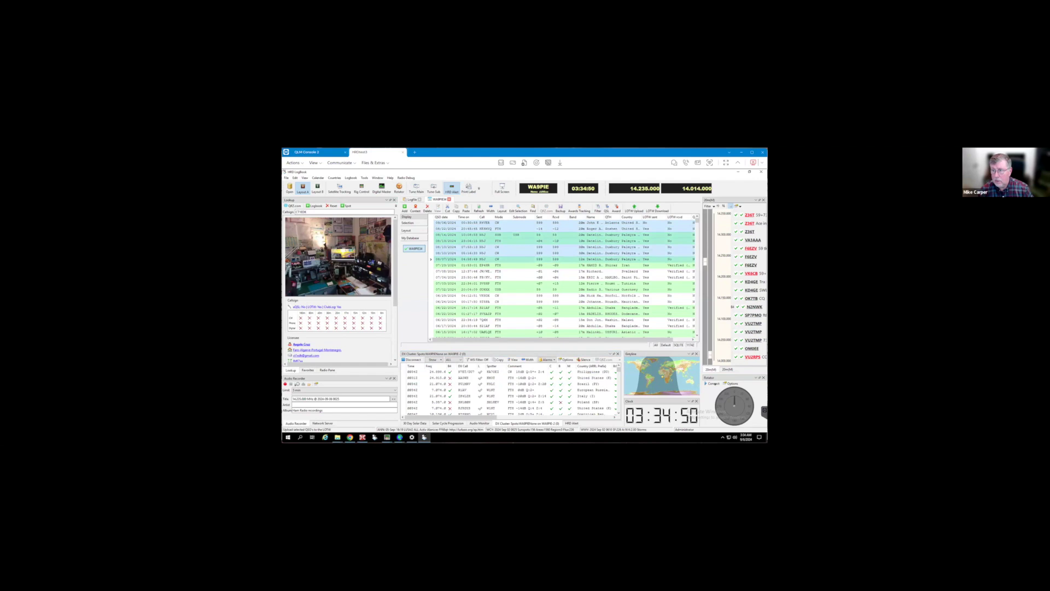
shift+click(492, 276)
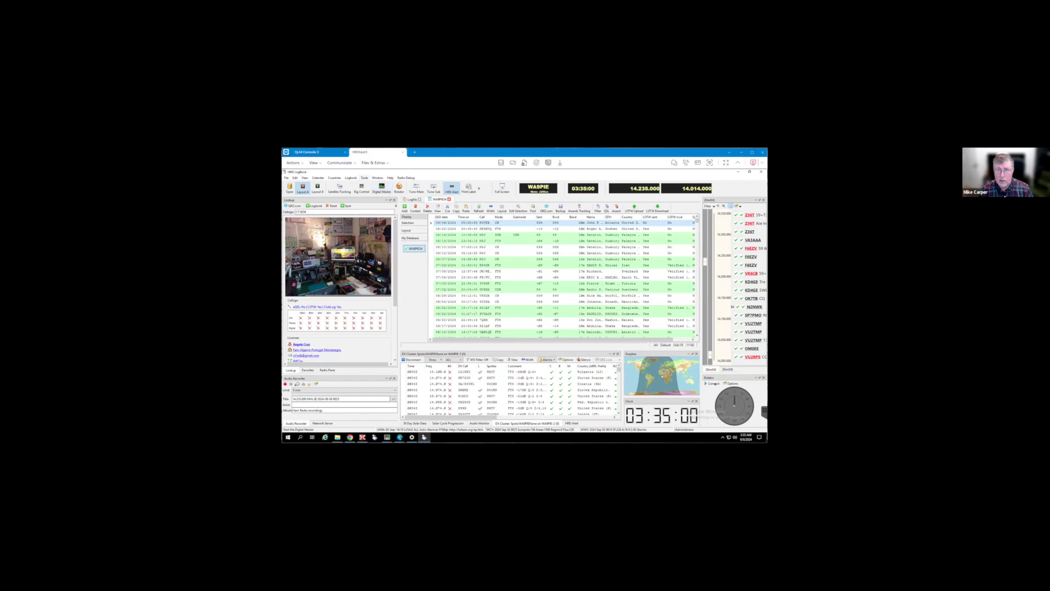
Open Tools > Configure > My Station, showing the ClubLog.org upload options
click(364, 178)
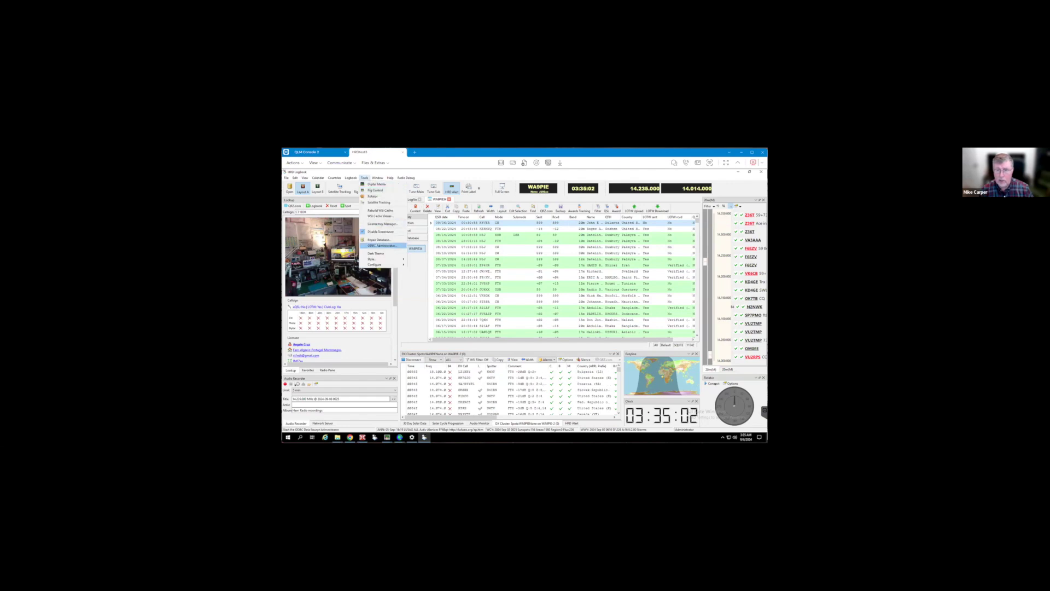
mouse_move(383, 265)
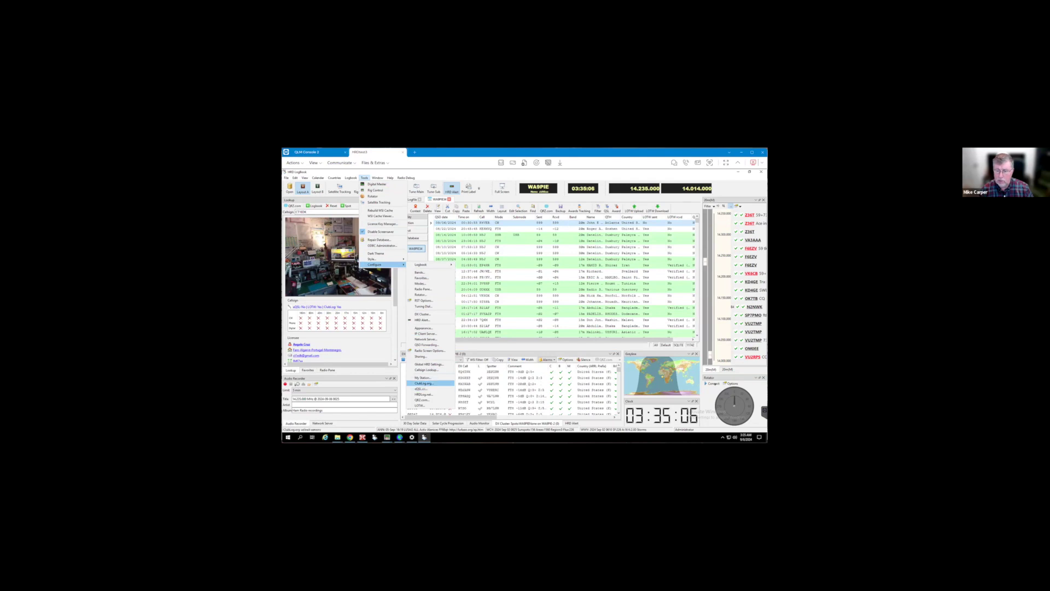
click(423, 382)
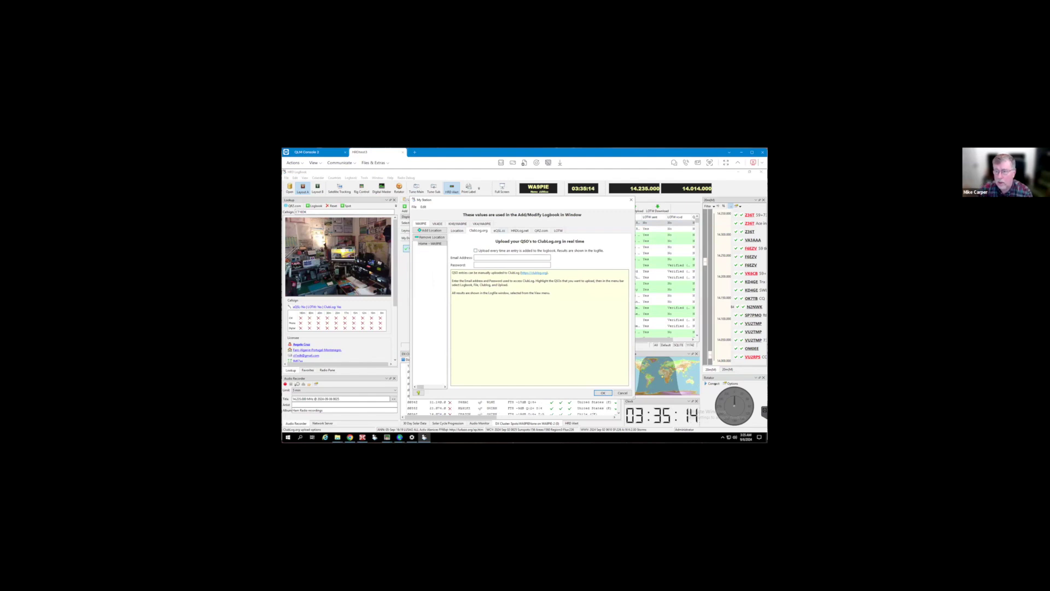
Review the HRDLog.net, QRZ.com, LoTW and ClubLog.org upload settings tabs
click(520, 230)
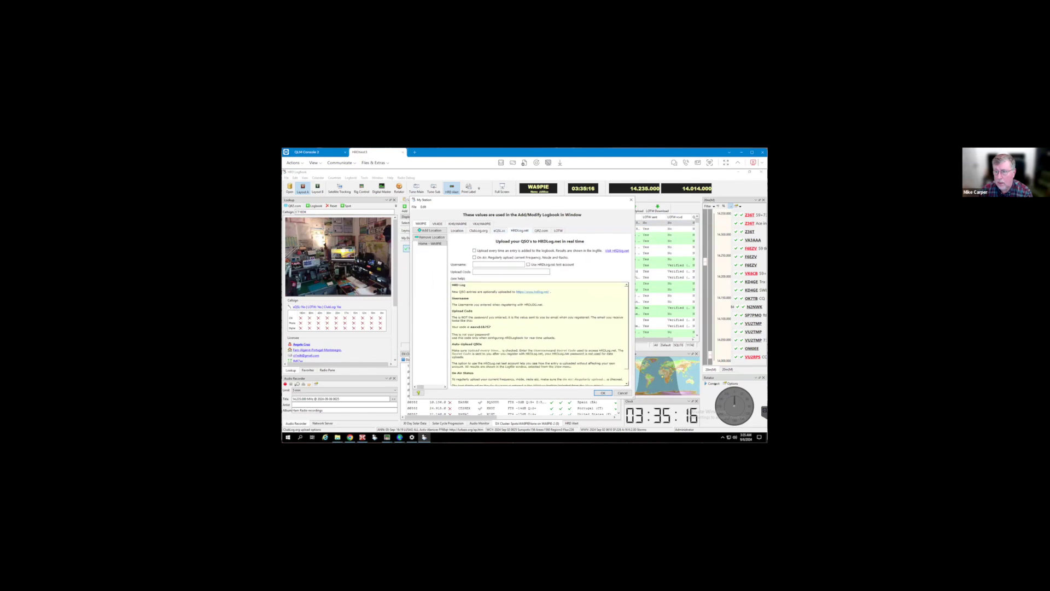
click(541, 230)
click(498, 231)
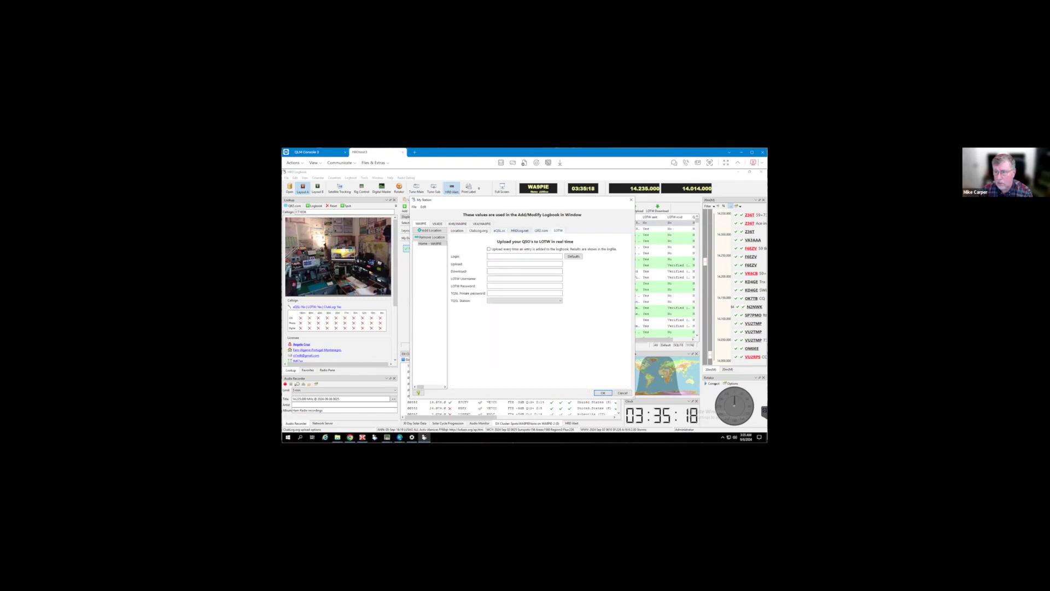
click(520, 231)
click(499, 230)
click(478, 230)
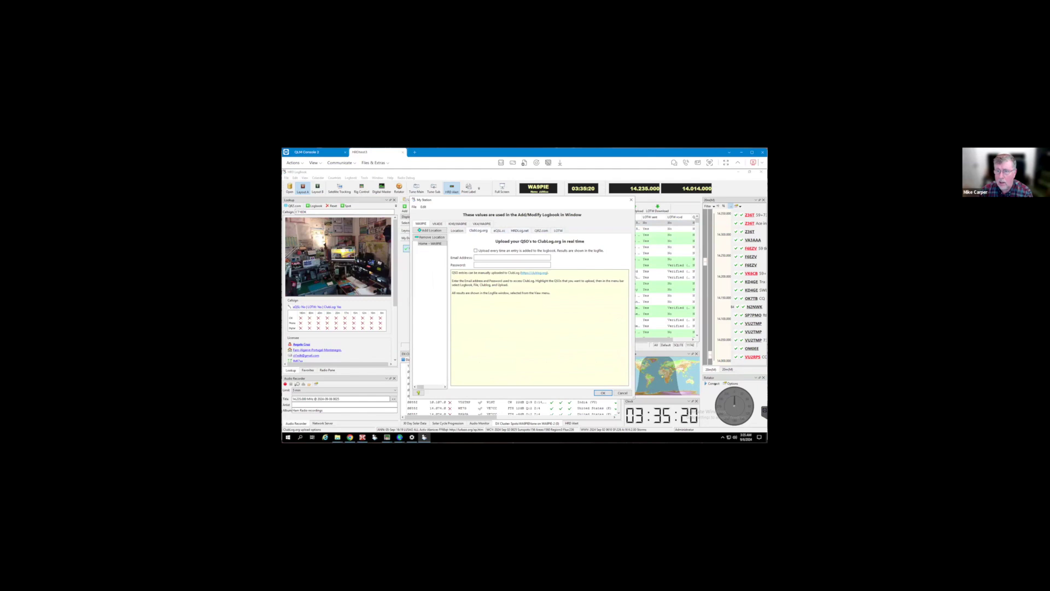
Cycle through the station profile tabs, then confirm the station settings with OK
click(437, 223)
click(458, 223)
click(482, 223)
click(458, 223)
click(437, 223)
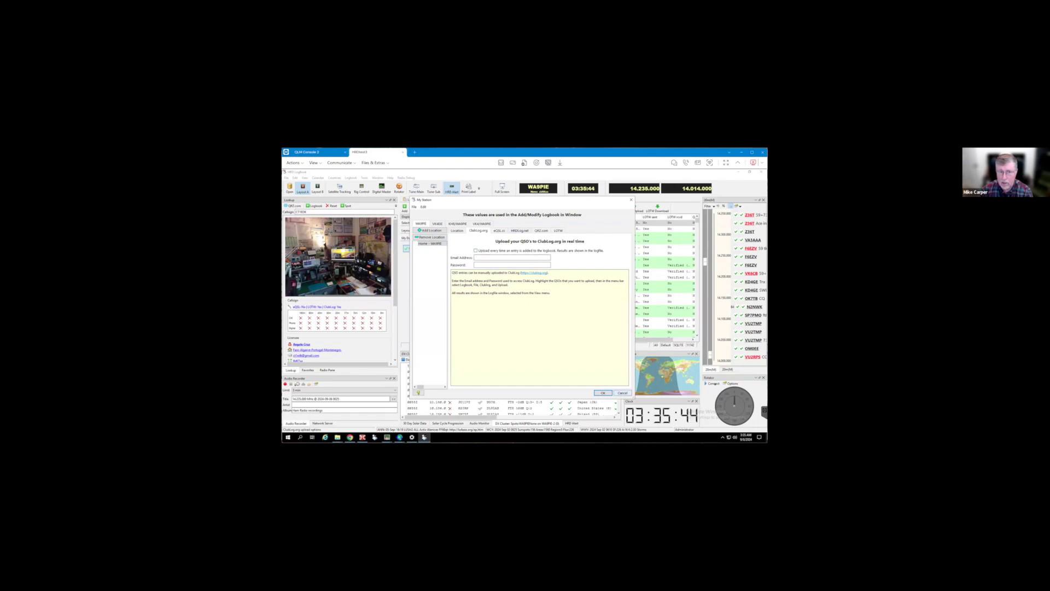
click(603, 392)
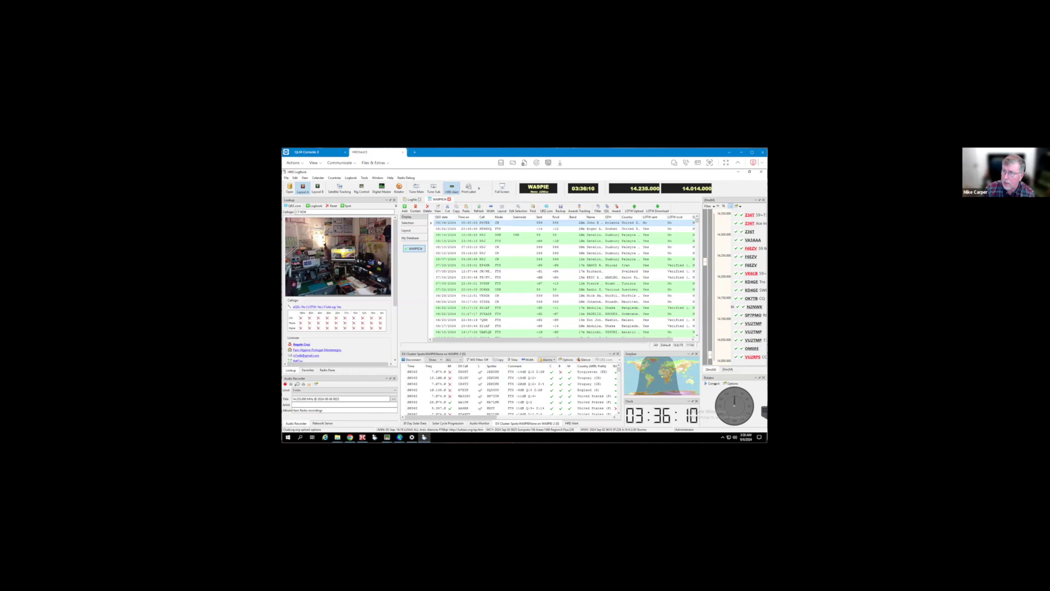
click(658, 208)
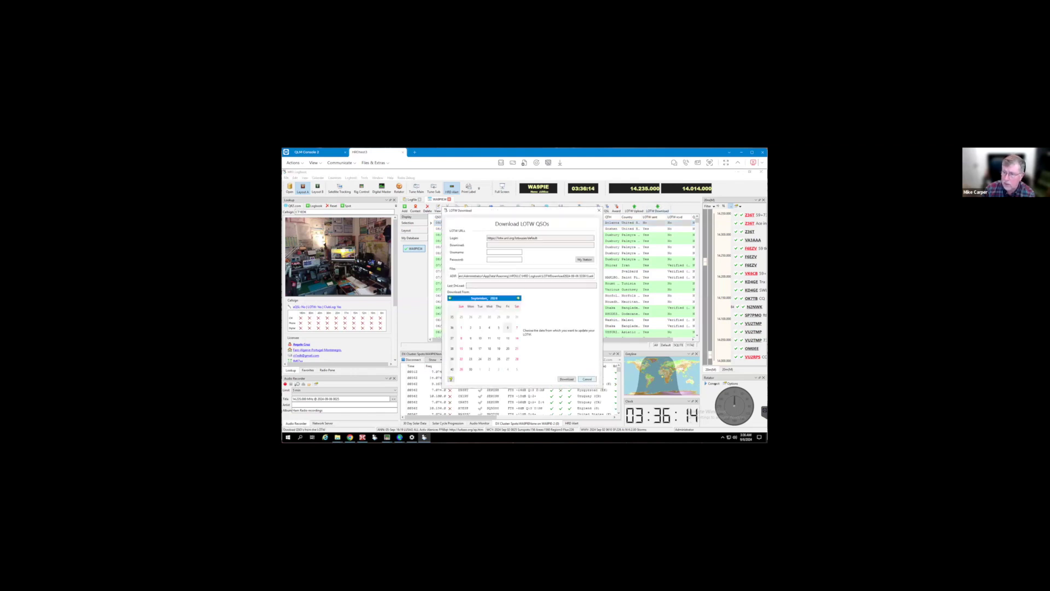
click(587, 379)
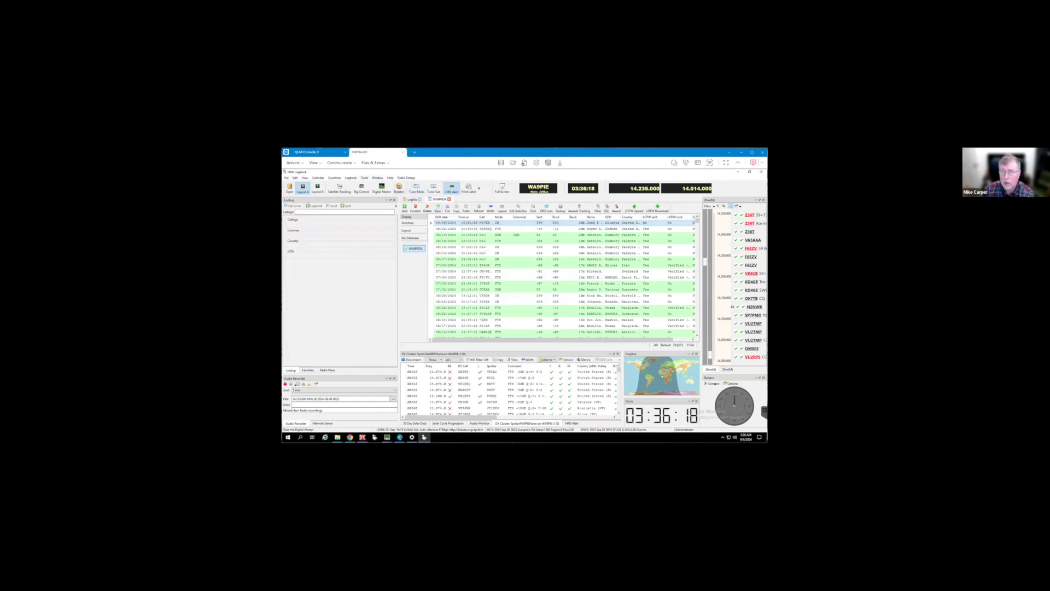
click(365, 178)
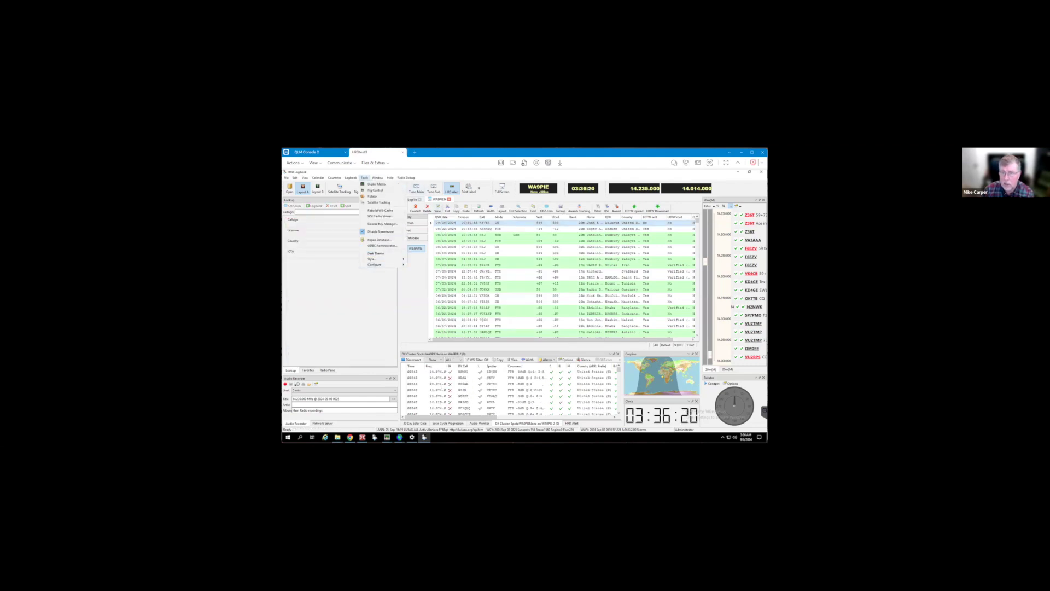
mouse_move(382, 264)
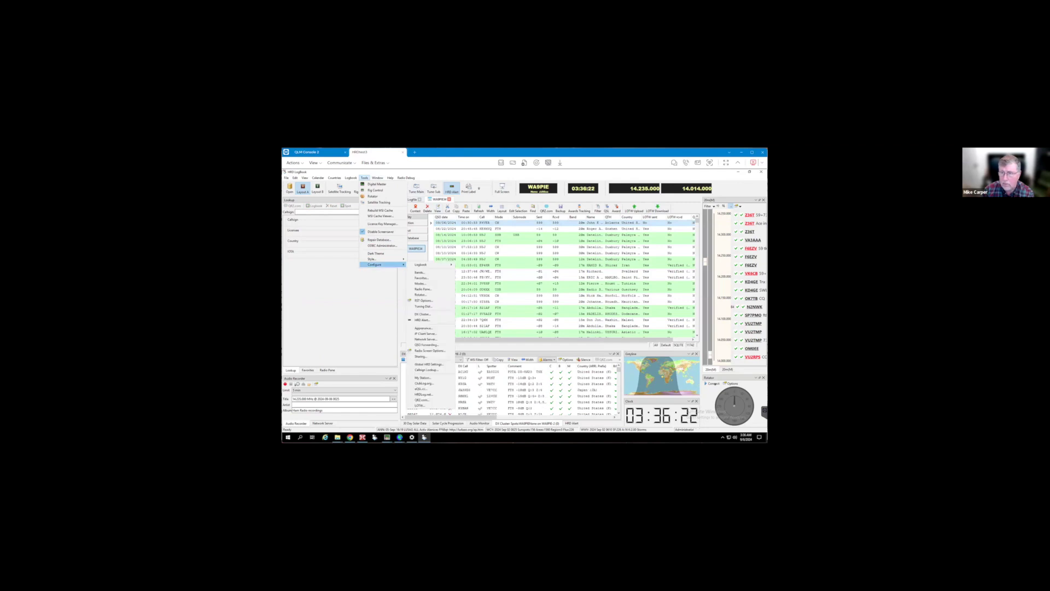
key(Escape)
key(Escape)
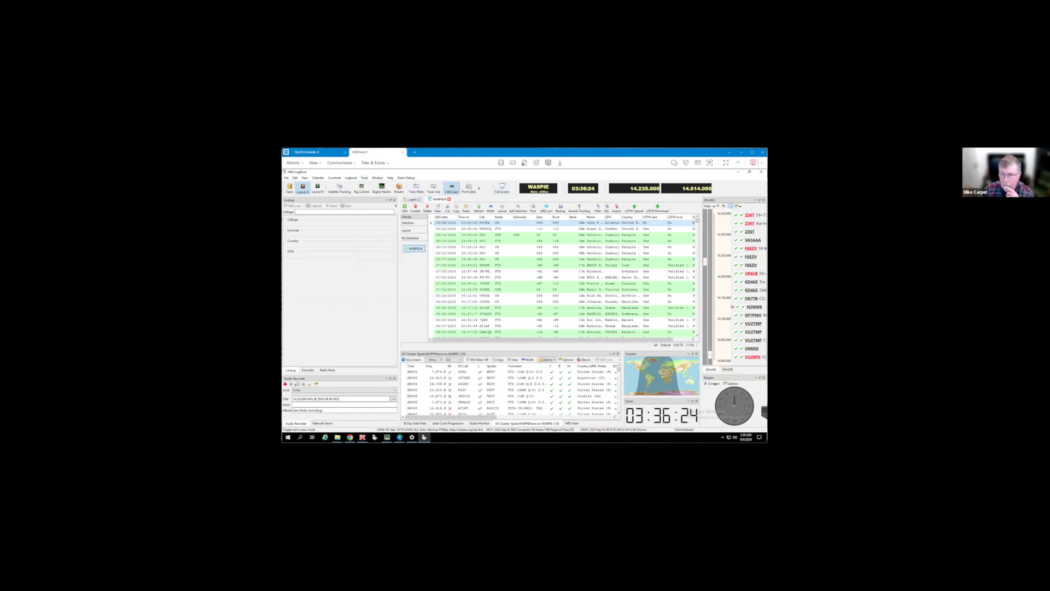
text(KE4AE)
key(Return)
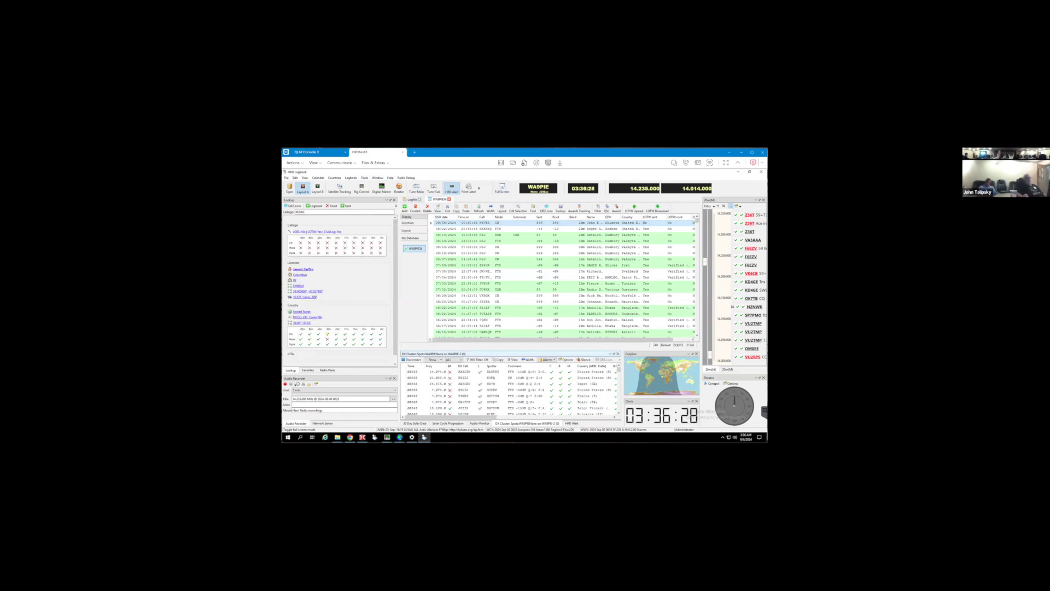
Look up callsign KC in the Lookup Callsign field, then erase it to empty the pane
double_click(299, 211)
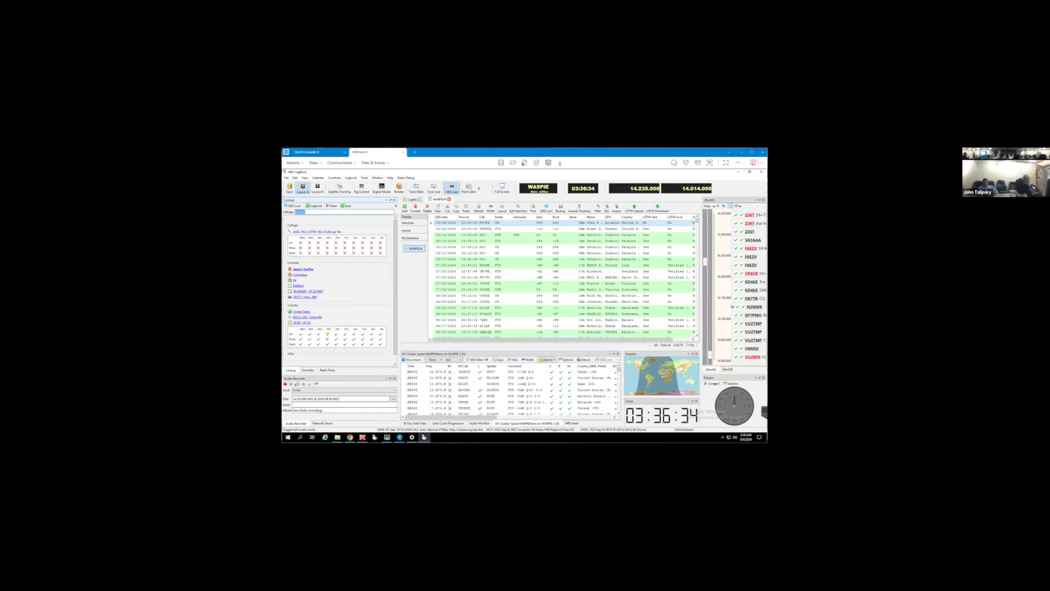
text(KC9SR)
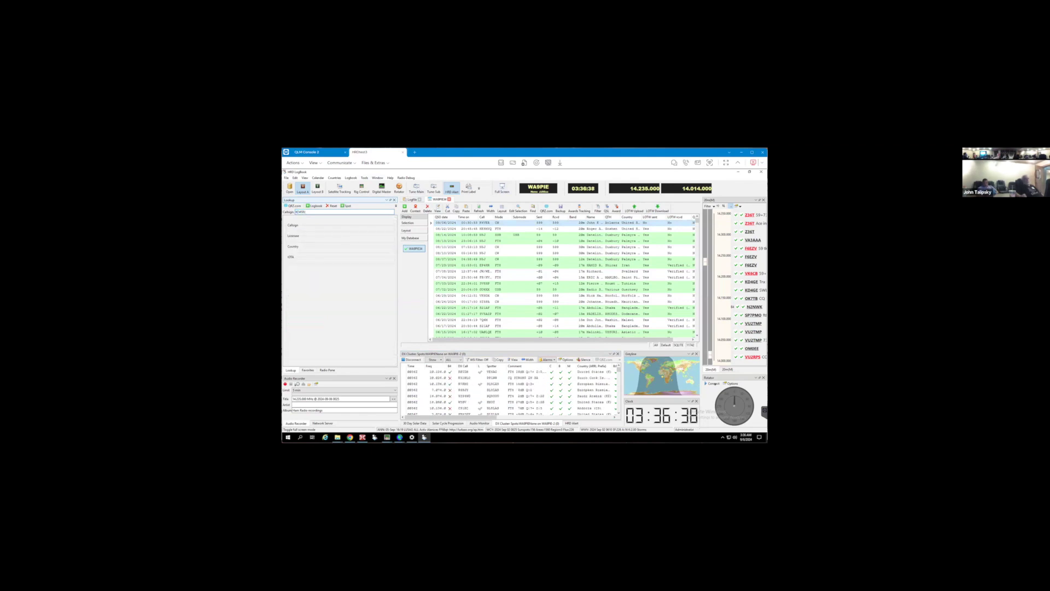
key(Return)
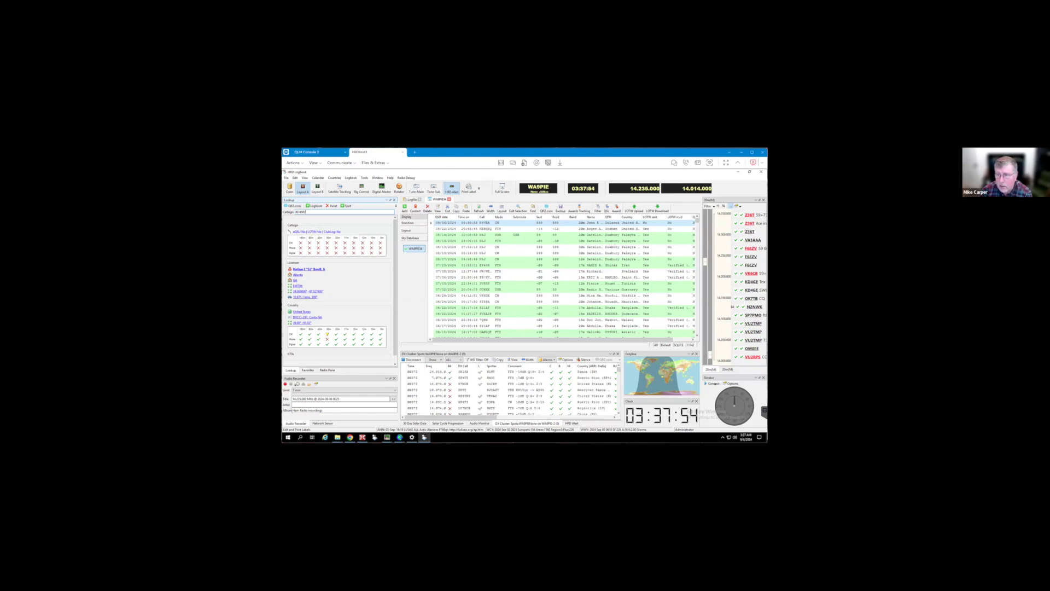
key(BackSpace)
key(BackSpace)
key(BackSpace)
key(BackSpace)
key(BackSpace)
key(BackSpace)
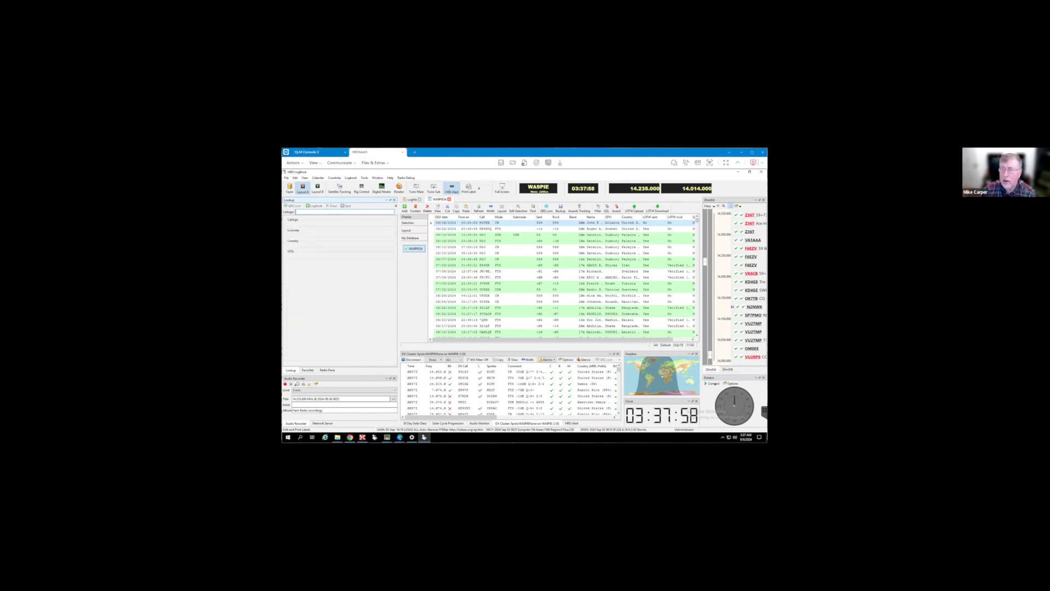
Open the 08/10/2024 N5J contact, check its Worked bands and modes, then close it
click(465, 247)
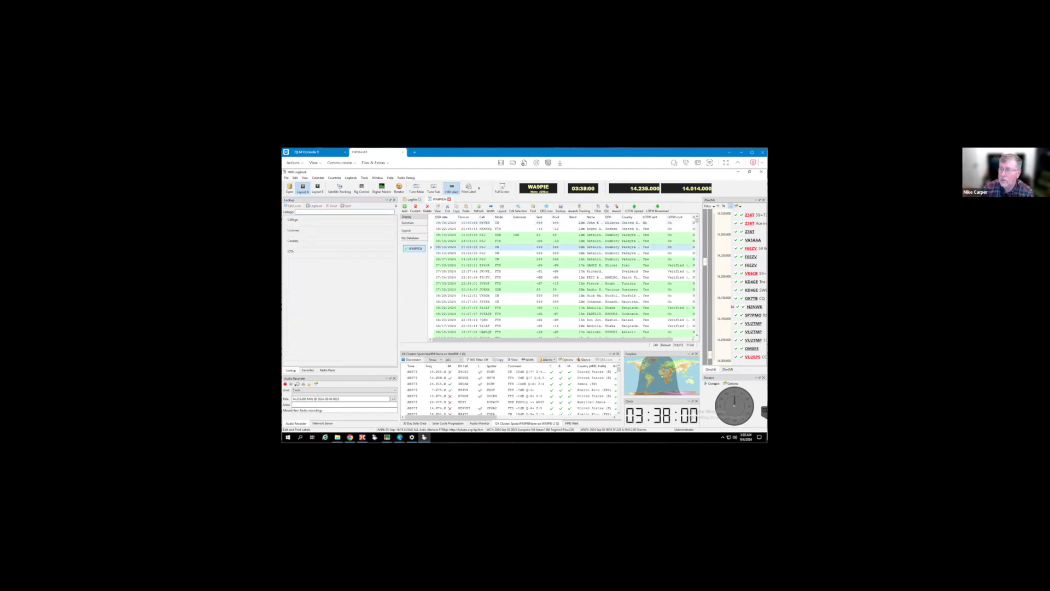
double_click(465, 247)
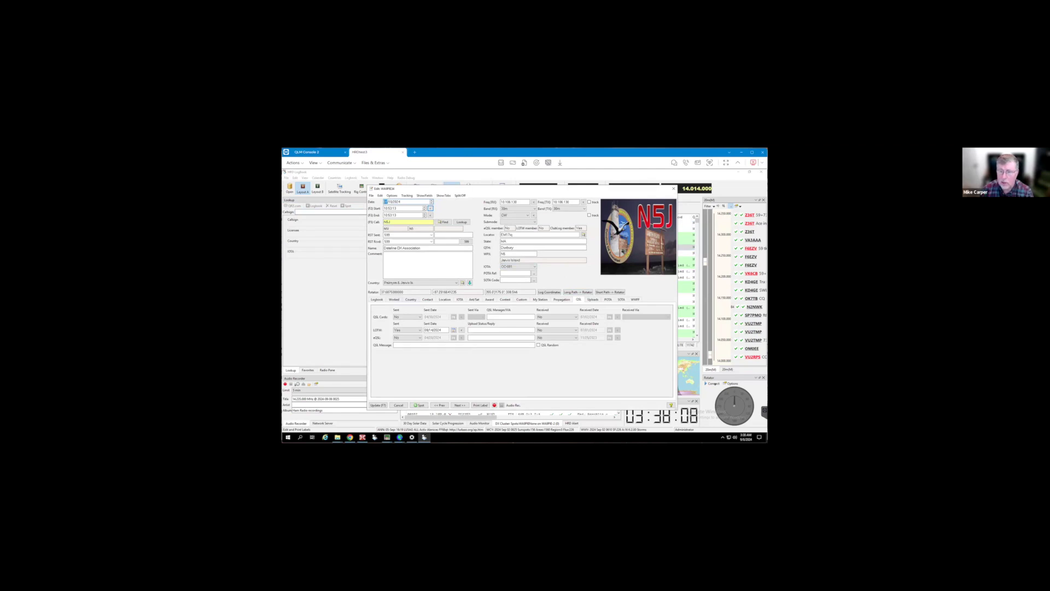
click(394, 299)
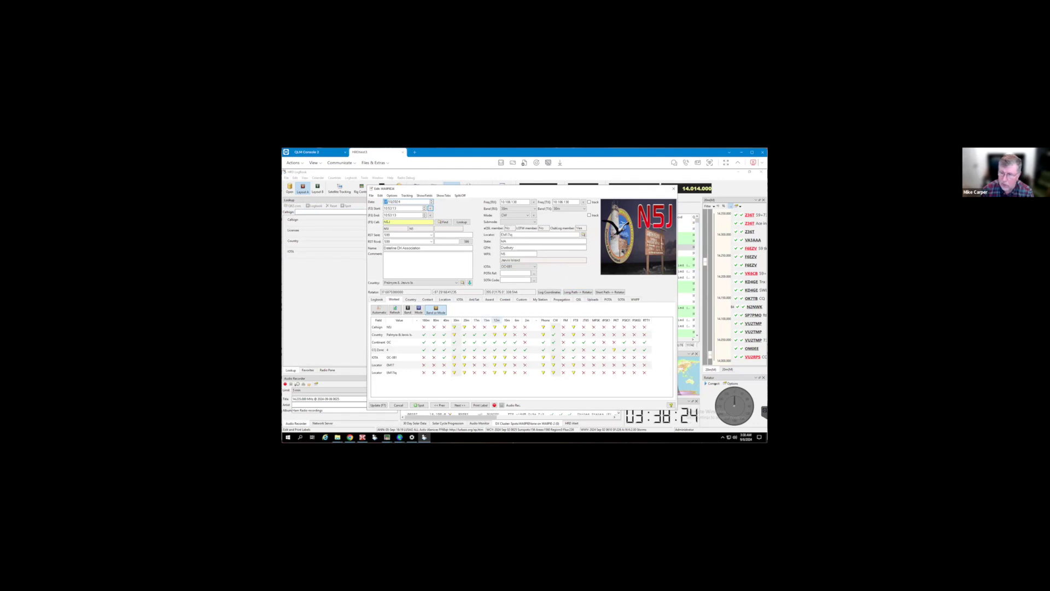
click(674, 188)
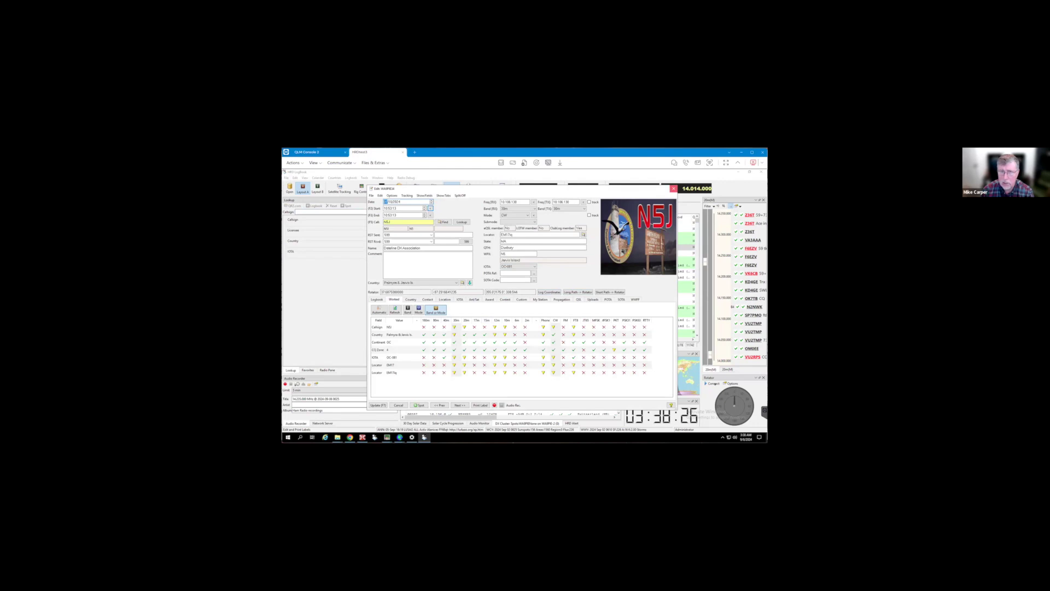
Look up callsign N5J in the lookup pane
click(343, 212)
text(N5J)
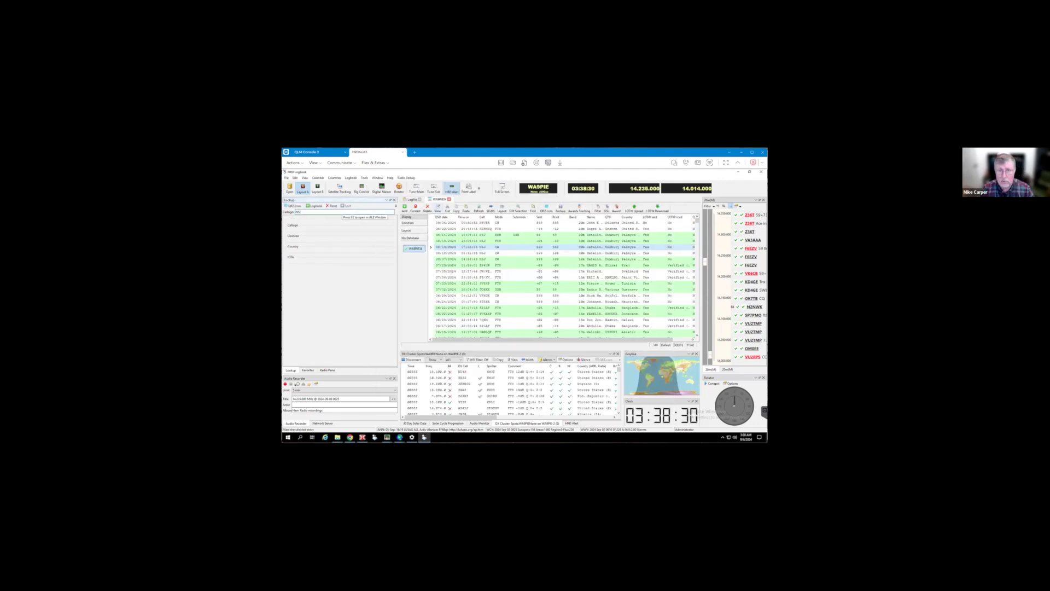
key(Return)
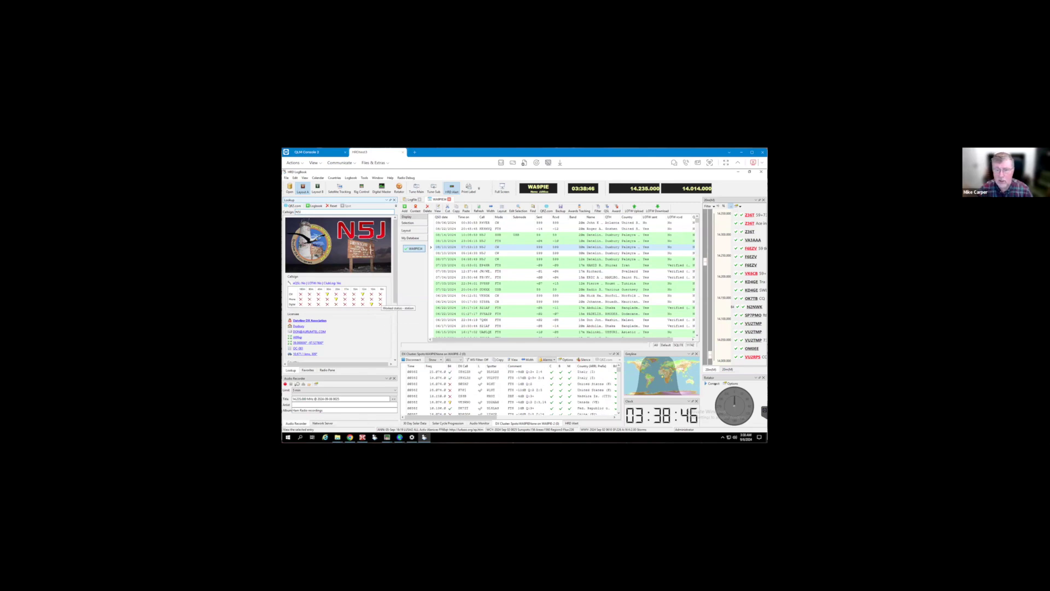
scroll(339, 290, down, 5)
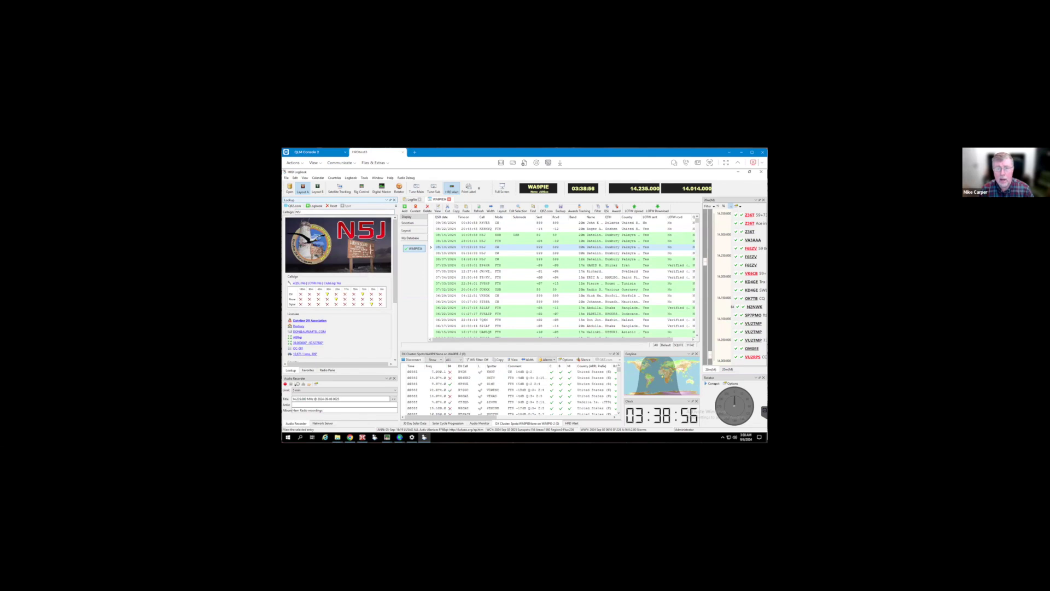
scroll(339, 290, down, 5)
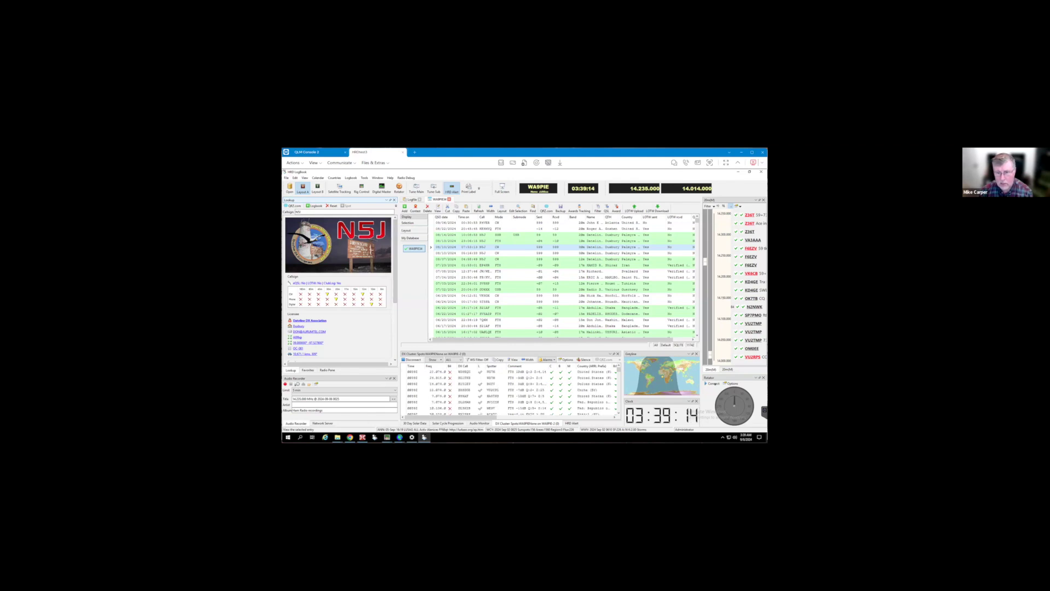
scroll(339, 290, down, 3)
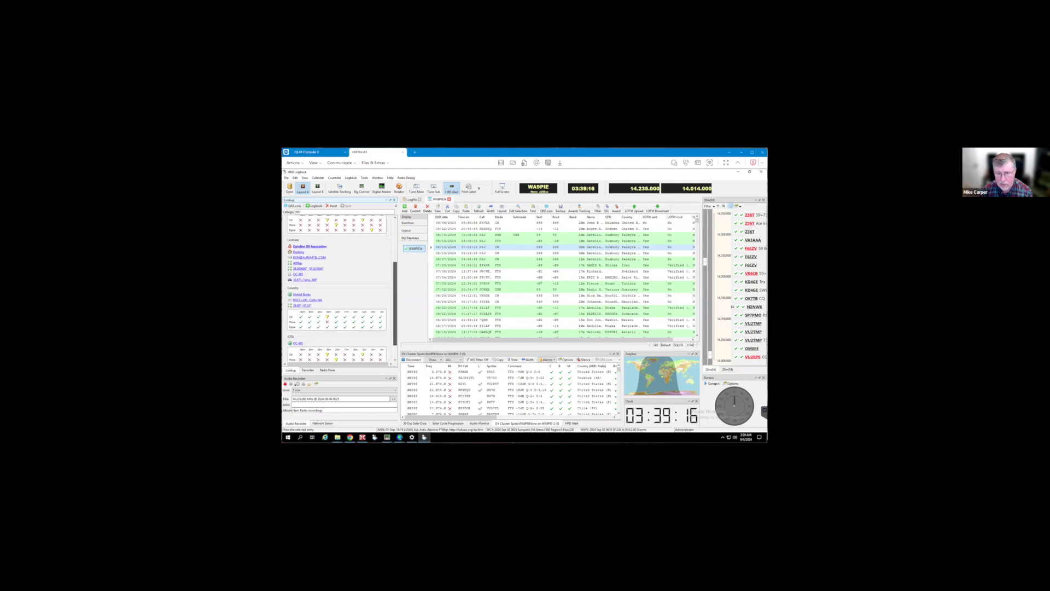
Scroll through the Madeira IOTA AF-014 QSL image, then load a DX Cluster spot into Lookup
scroll(339, 290, up, 3)
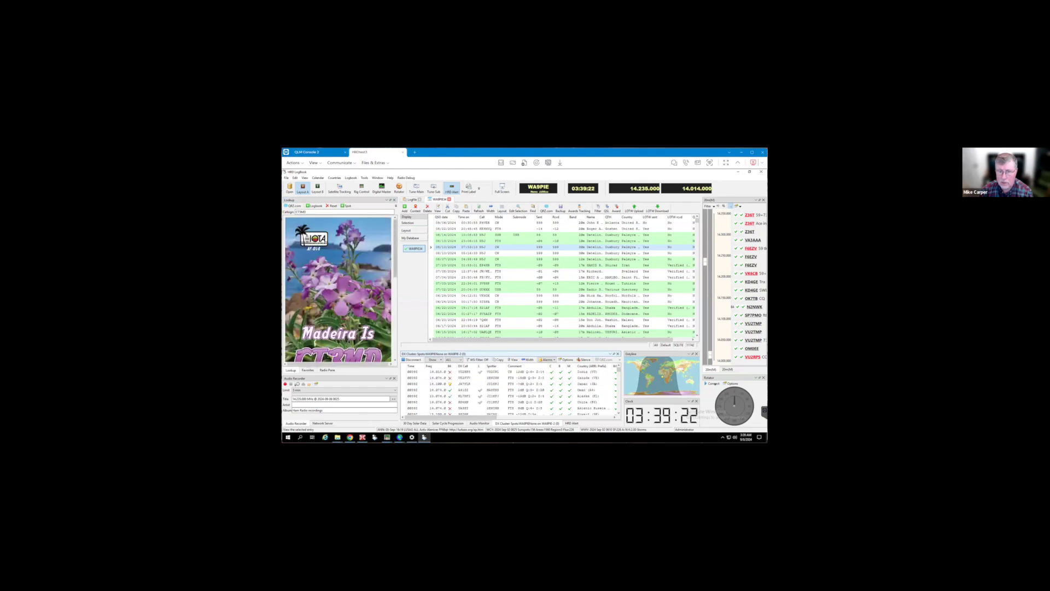
scroll(339, 290, down, 2)
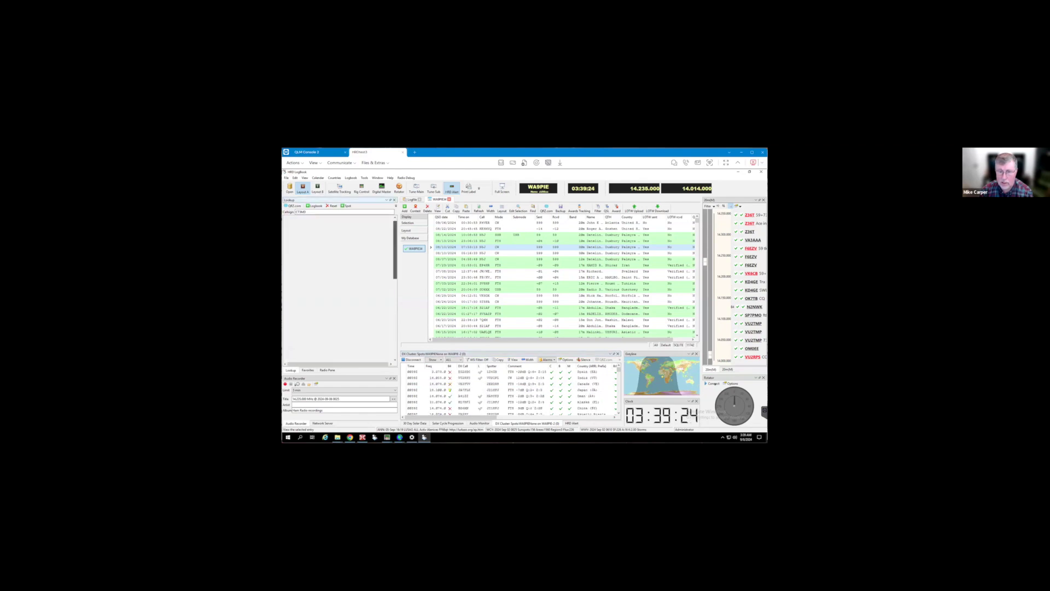
scroll(339, 306, down, 3)
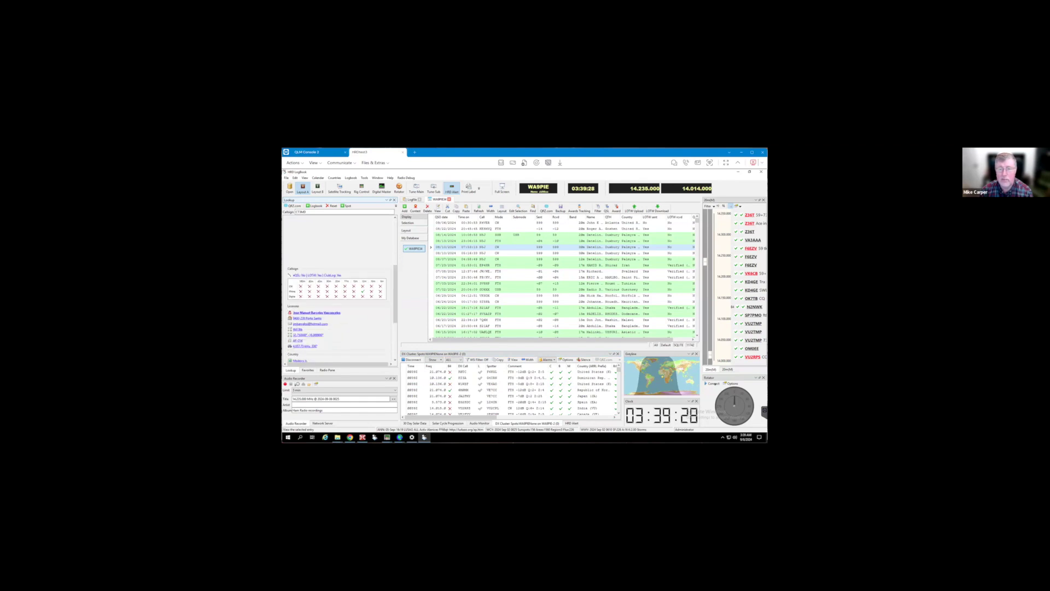
scroll(337, 306, down, 4)
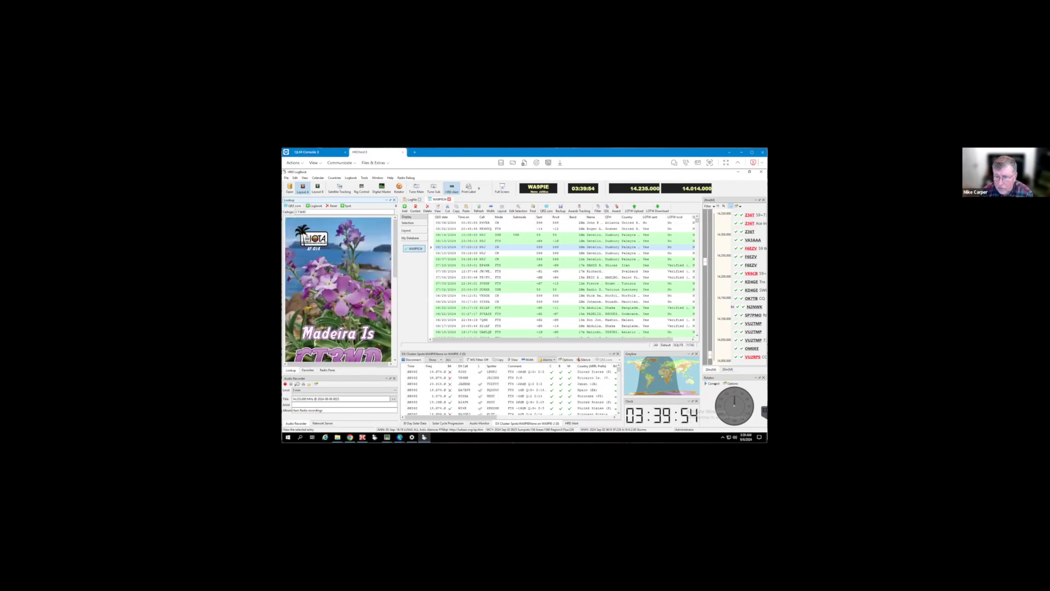
click(464, 390)
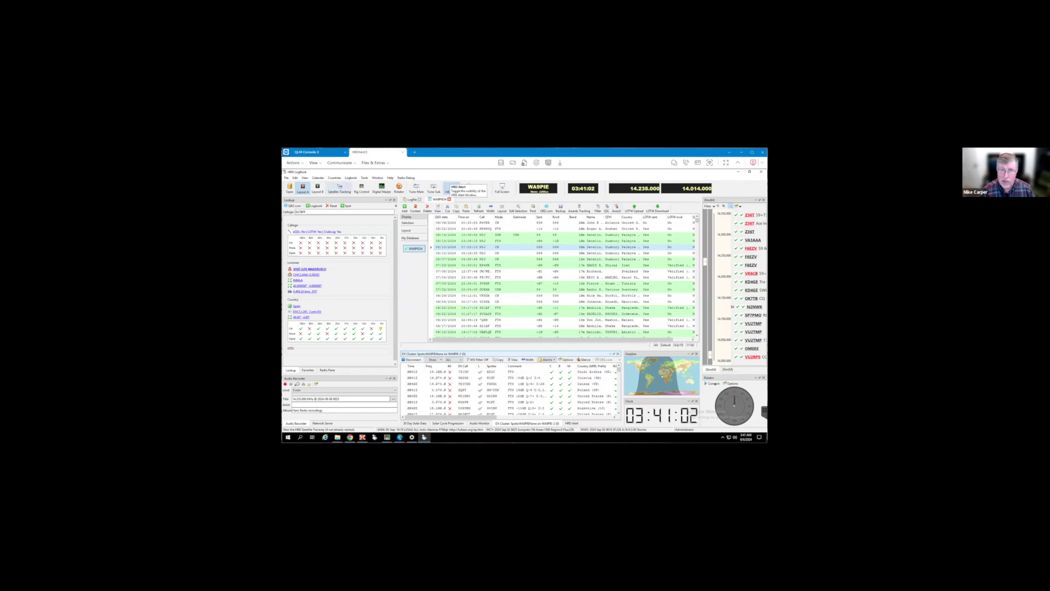
Choose Layout A from the View > Layout menu
click(305, 178)
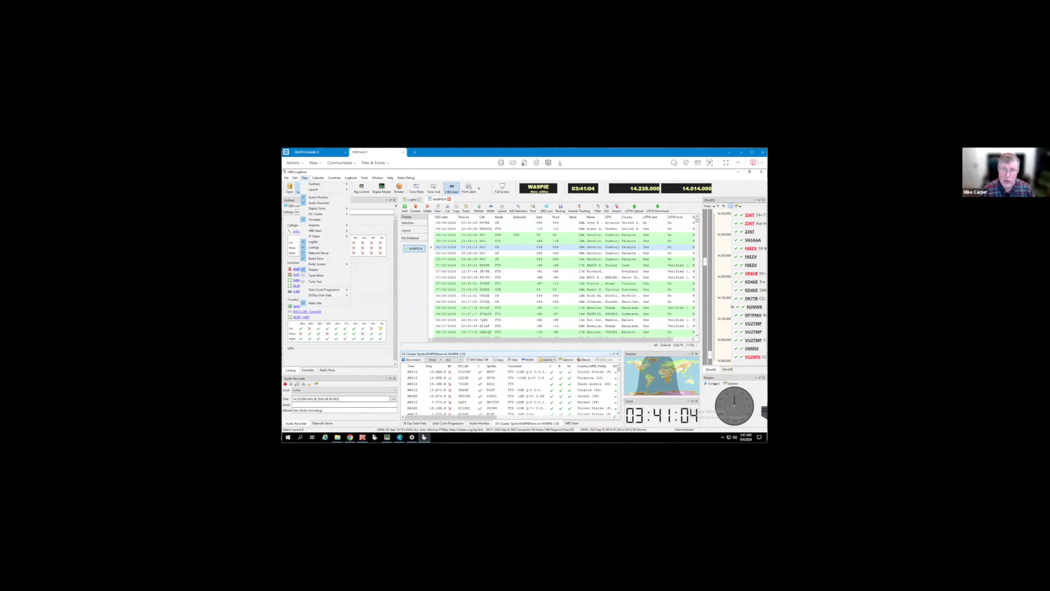
mouse_move(323, 190)
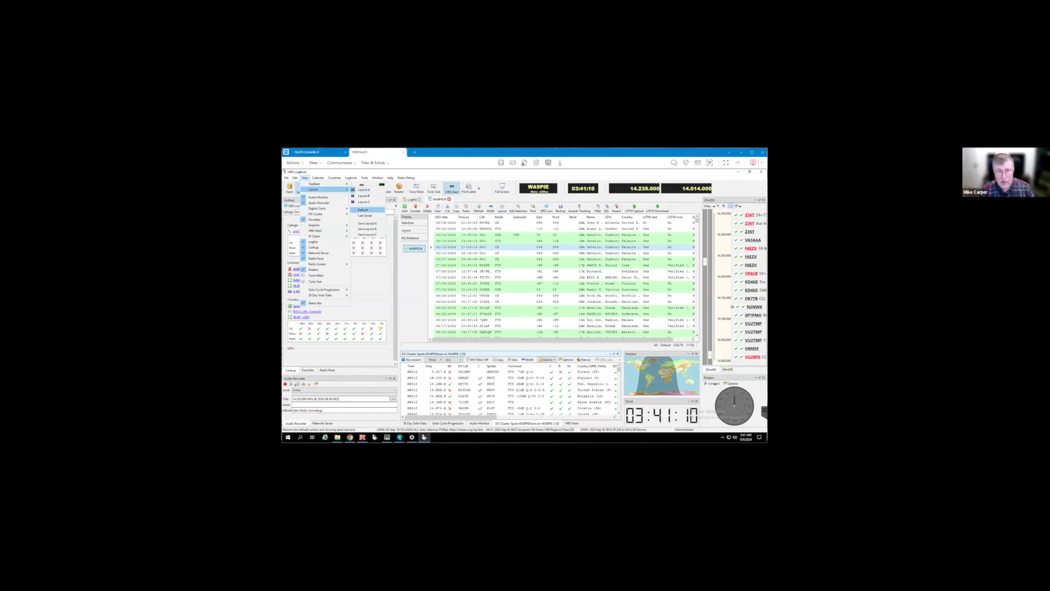
click(363, 190)
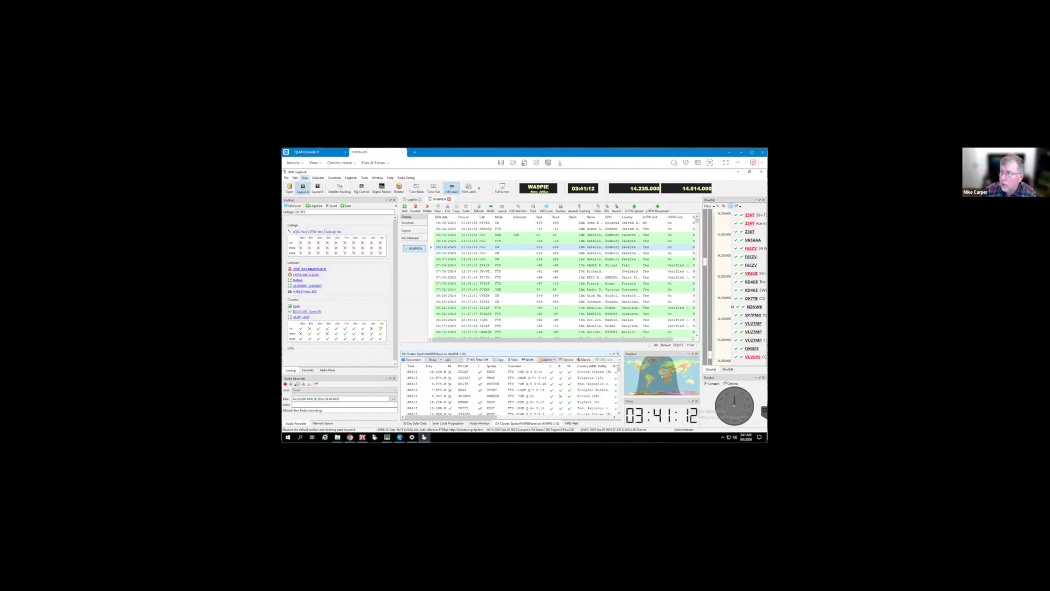
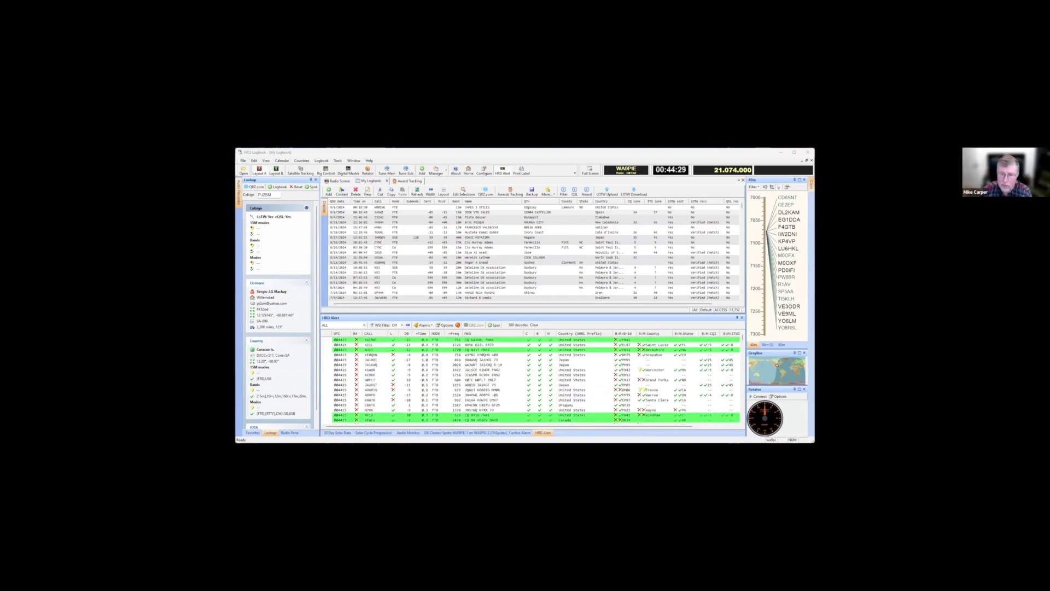
Switch to the HRD Rotator world map showing the 258° beam path toward Australia
key(alt+Tab)
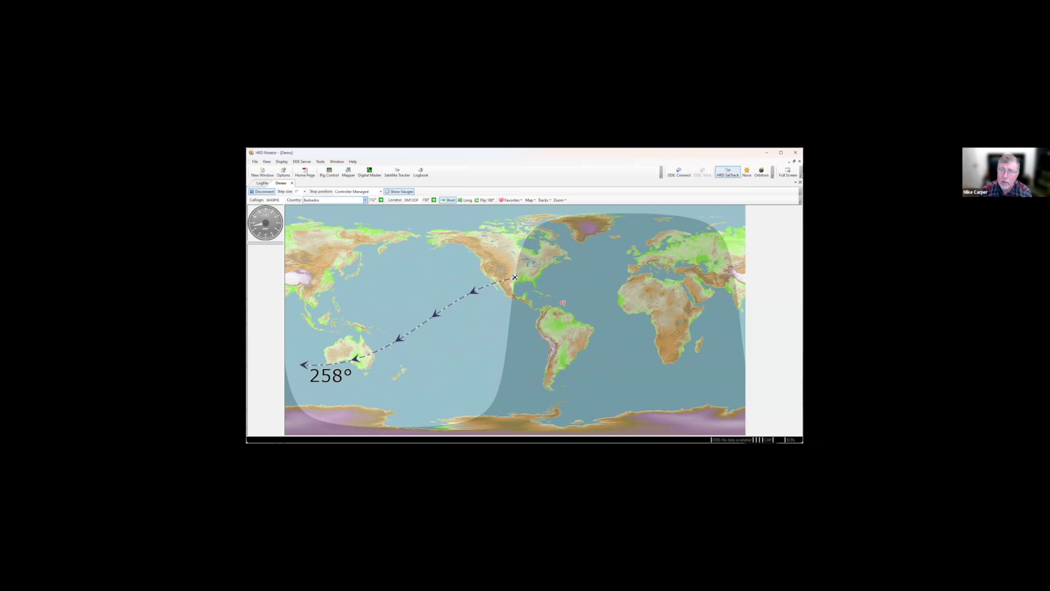
Select Cayman Islands as the target country and rotate the beam to 129°
key(alt+Down)
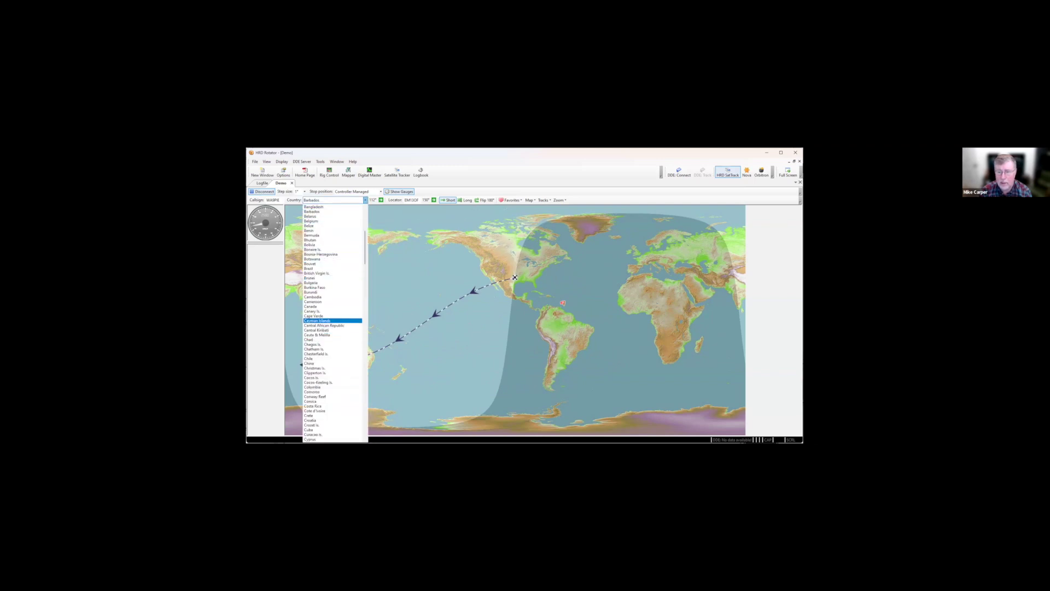
key(Return)
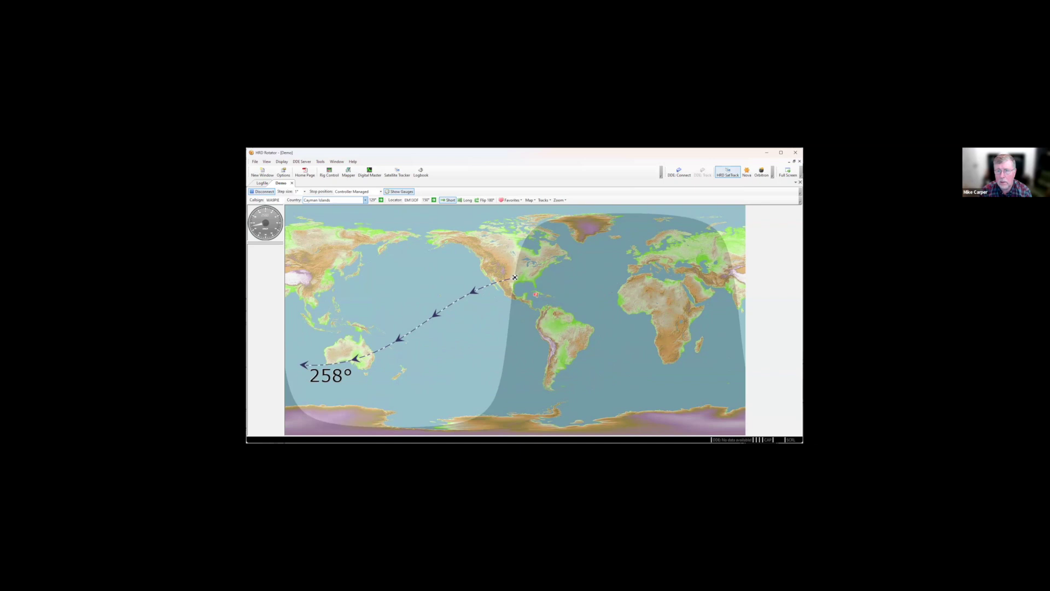
key(alt+Down)
key(Return)
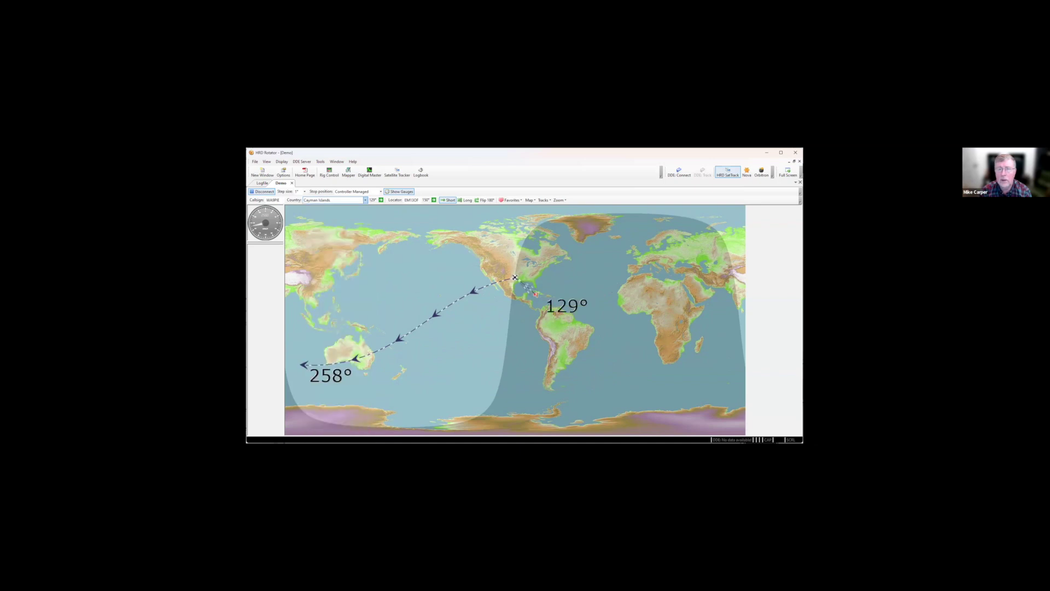
key(Tab)
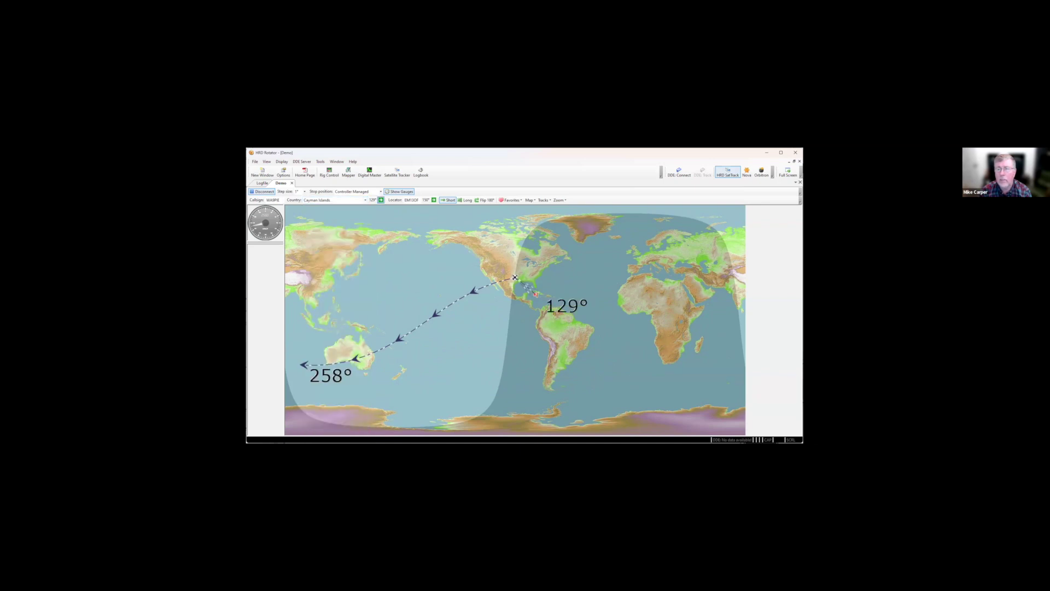
key(space)
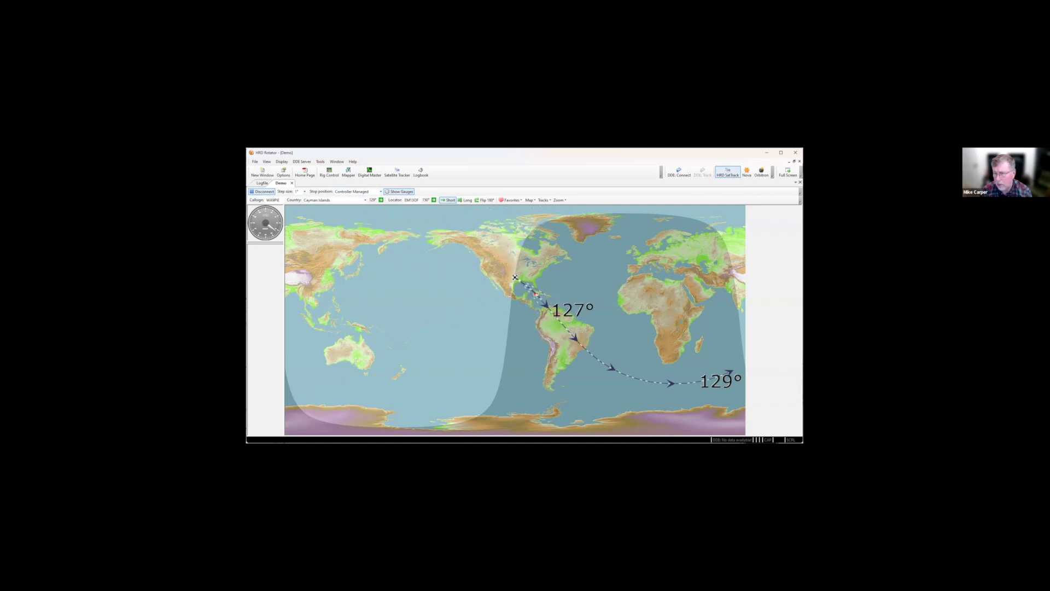
Change the rotator's target country to Denmark
key(shift+Tab)
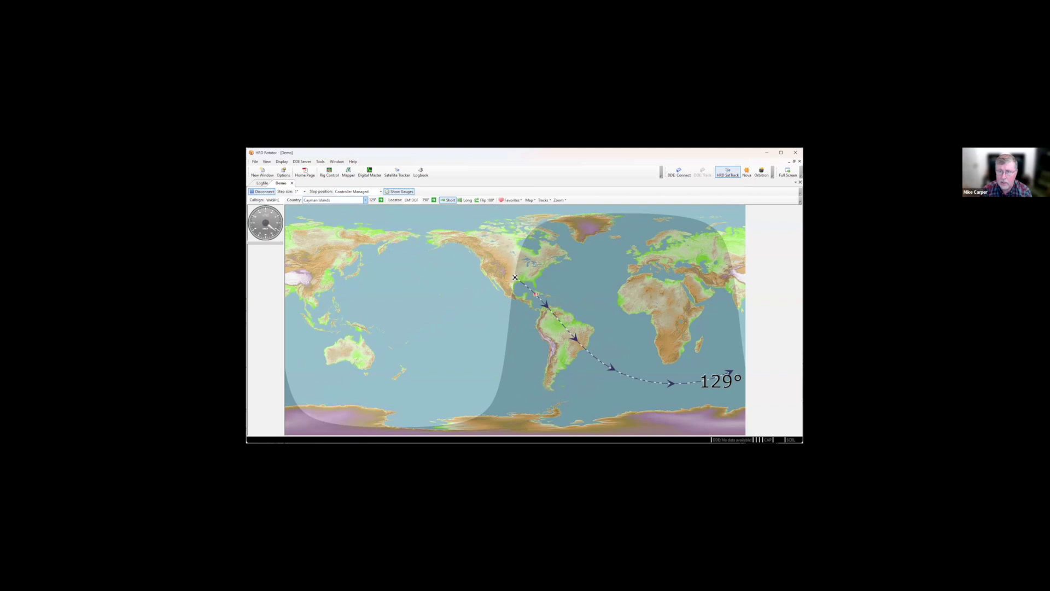
key(alt+Down)
scroll(332, 274, up, 2)
scroll(333, 322, down, 6)
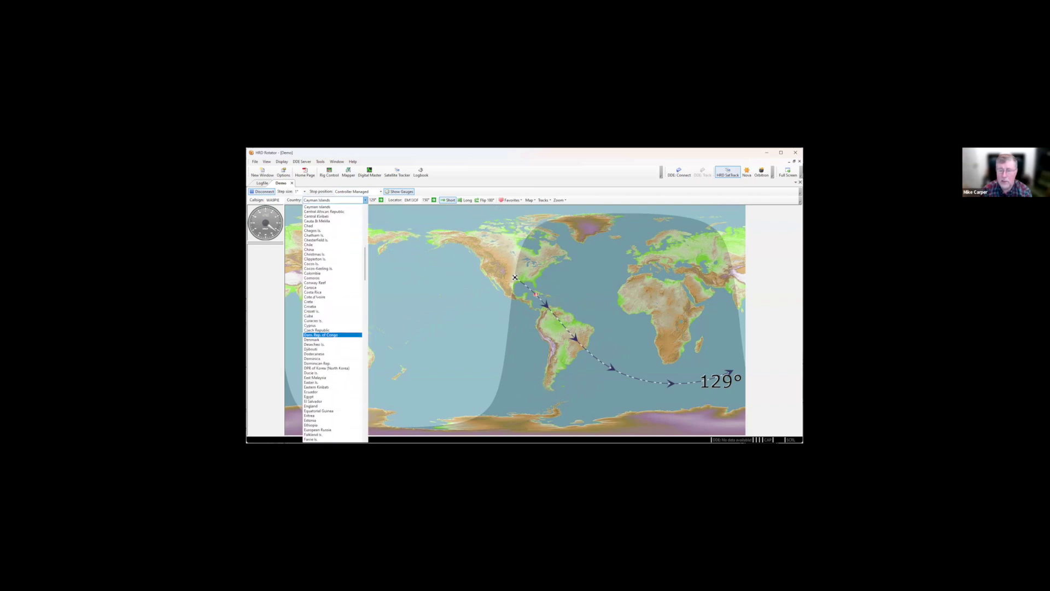
click(332, 340)
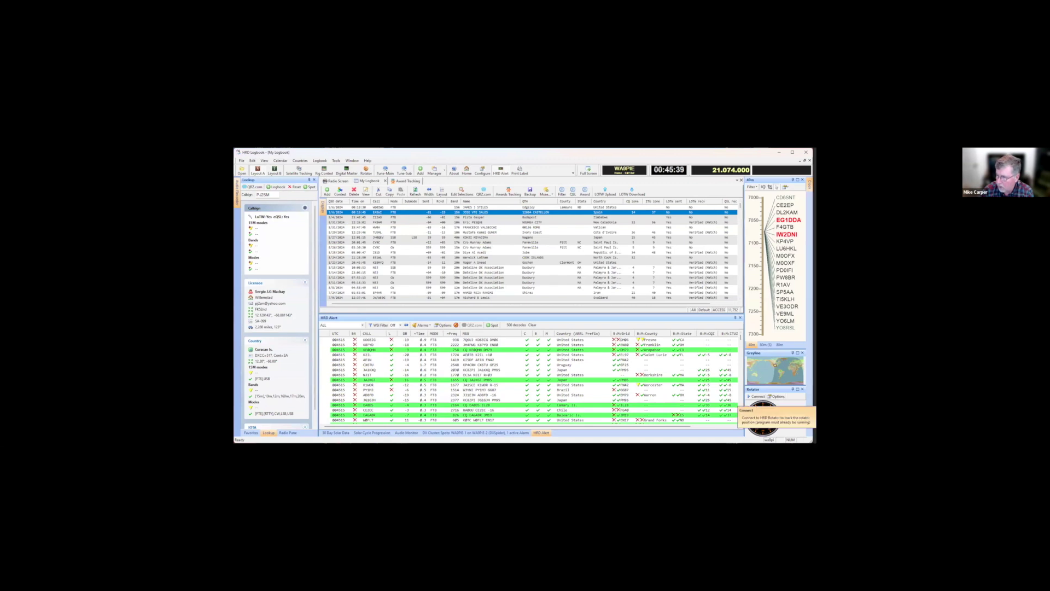
Connect the rotator, then start a new contact and look up the station's callsign details
click(757, 396)
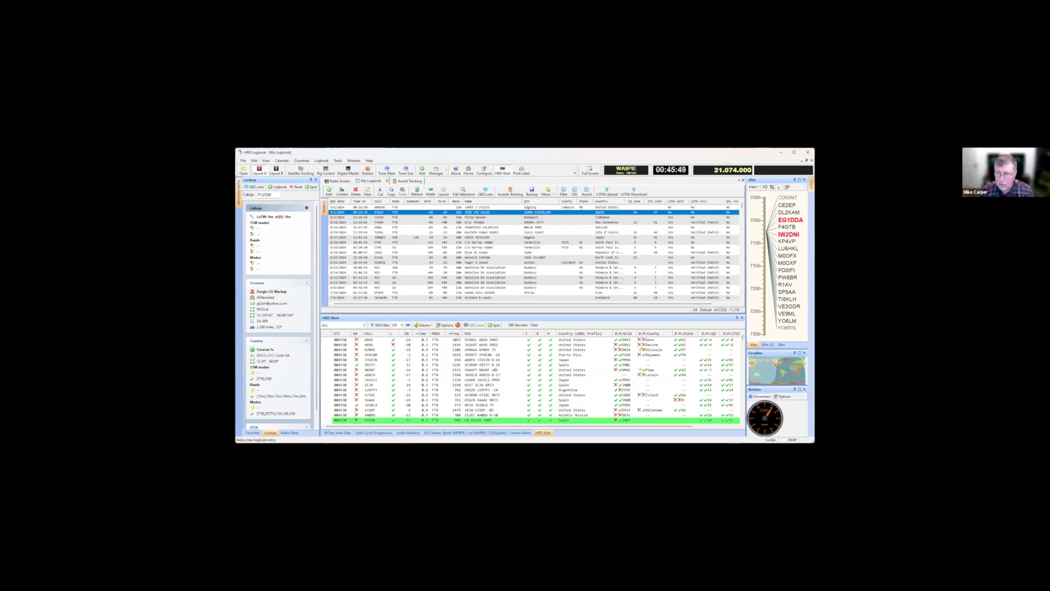
click(329, 191)
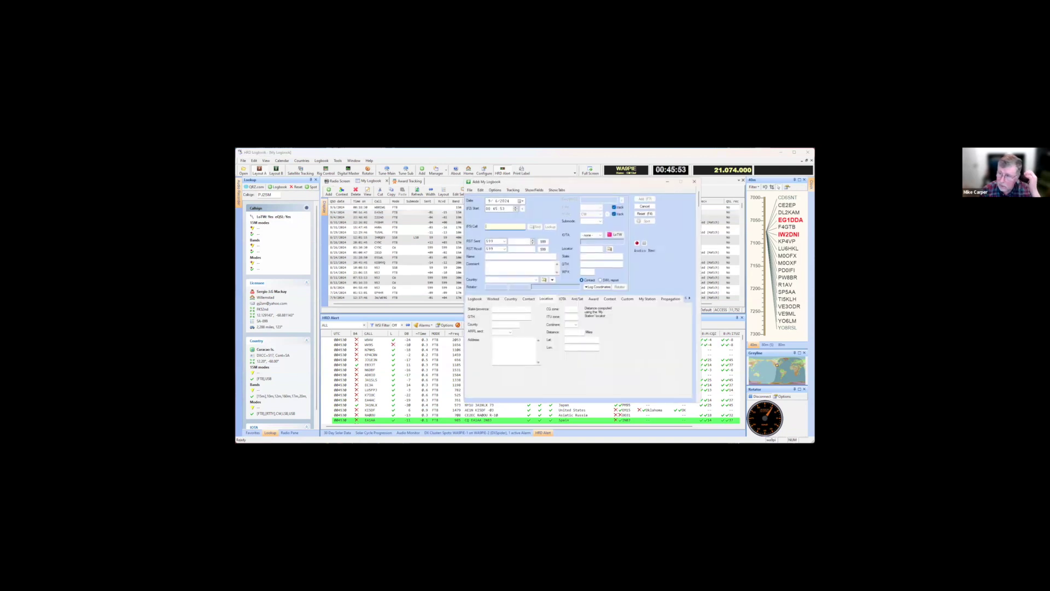
text(WK4EIE)
key(Tab)
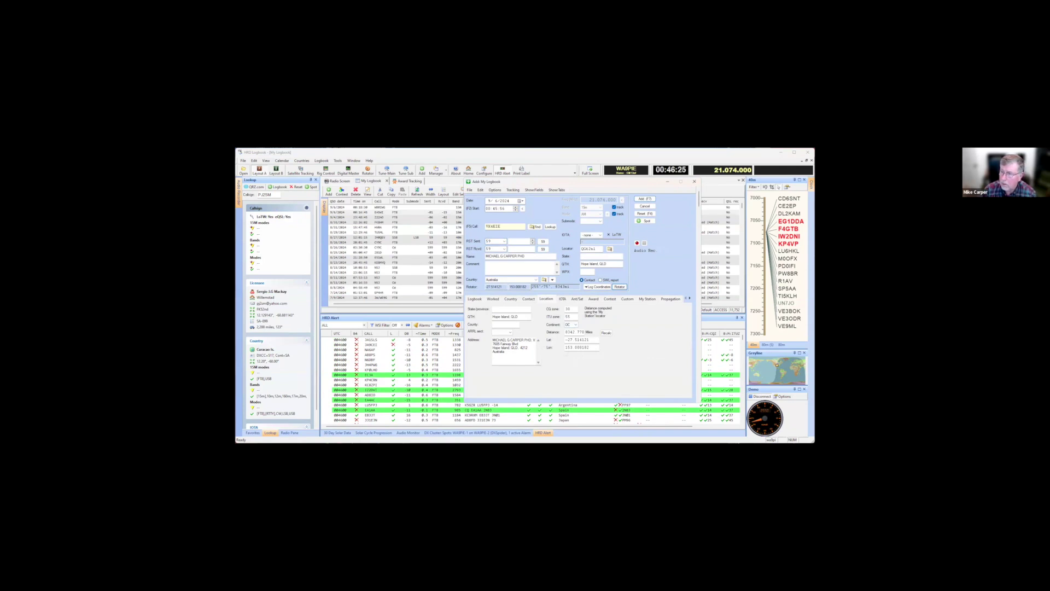
Review the Ant/Sat, Location, Logbook and My Station tabs, then close the entry form
click(576, 298)
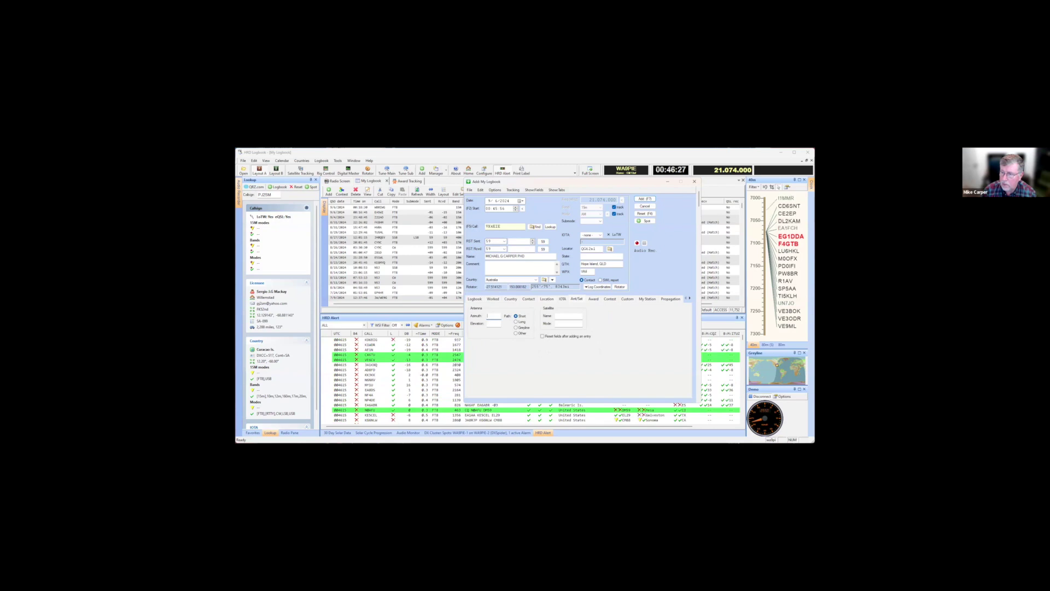
click(547, 298)
click(475, 299)
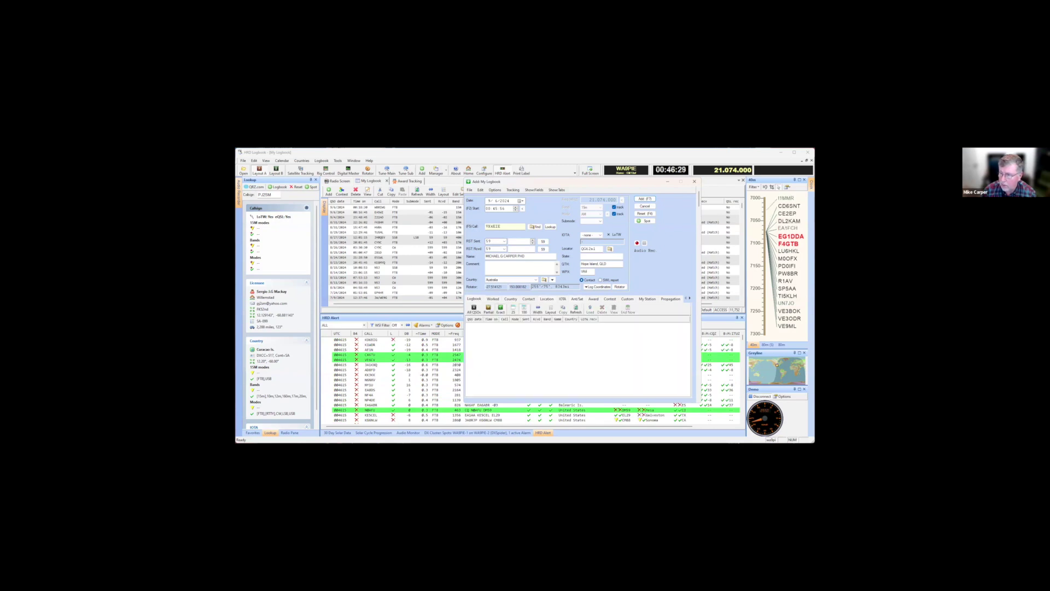
click(647, 298)
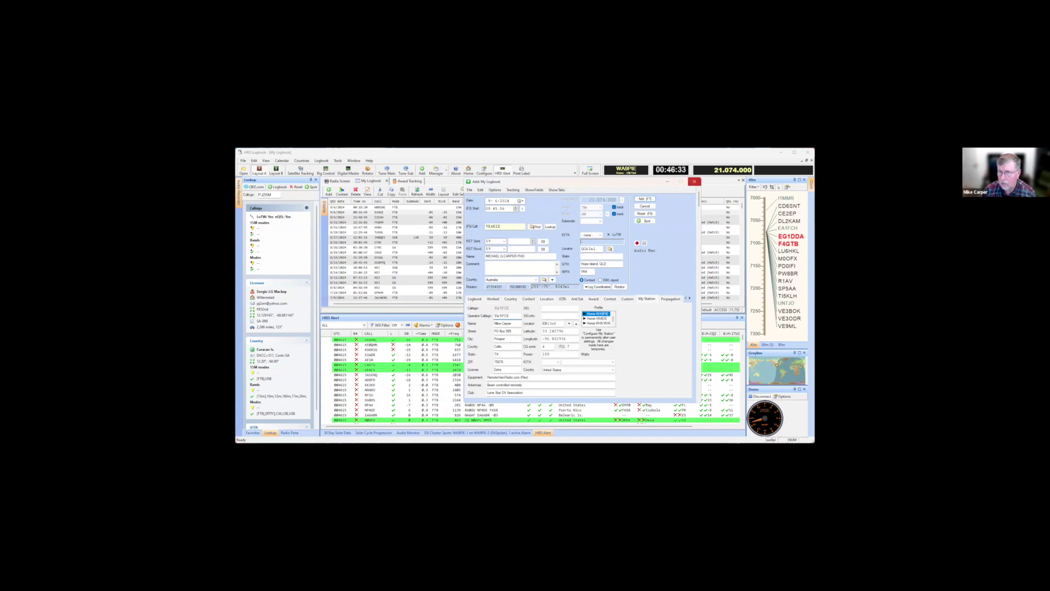
click(695, 181)
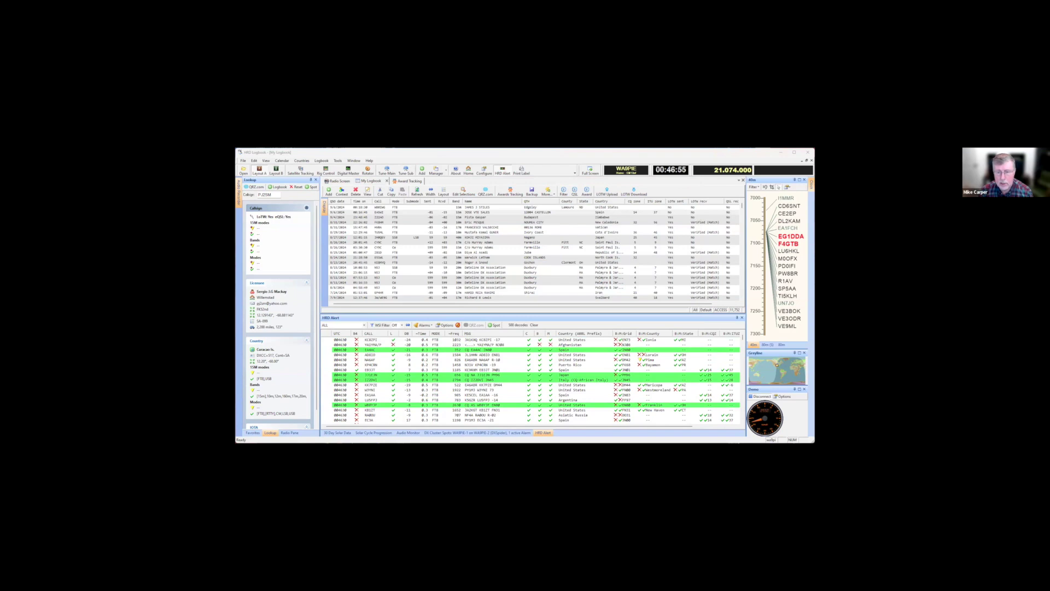
In HRD Satellite Tracking, select ISS as the tracked satellite instead of the Moon
key(alt+Tab)
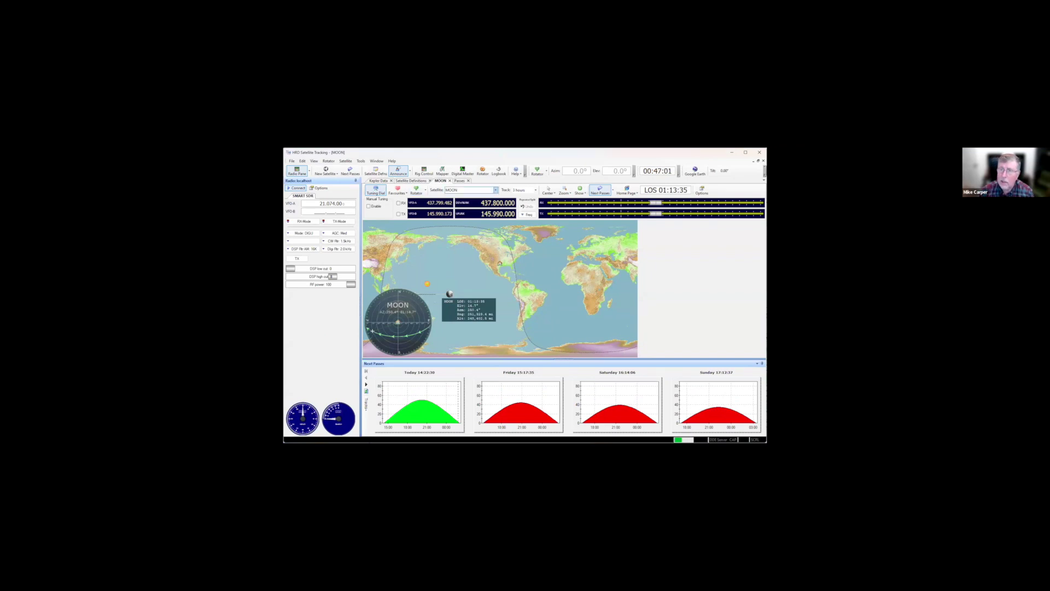
click(495, 190)
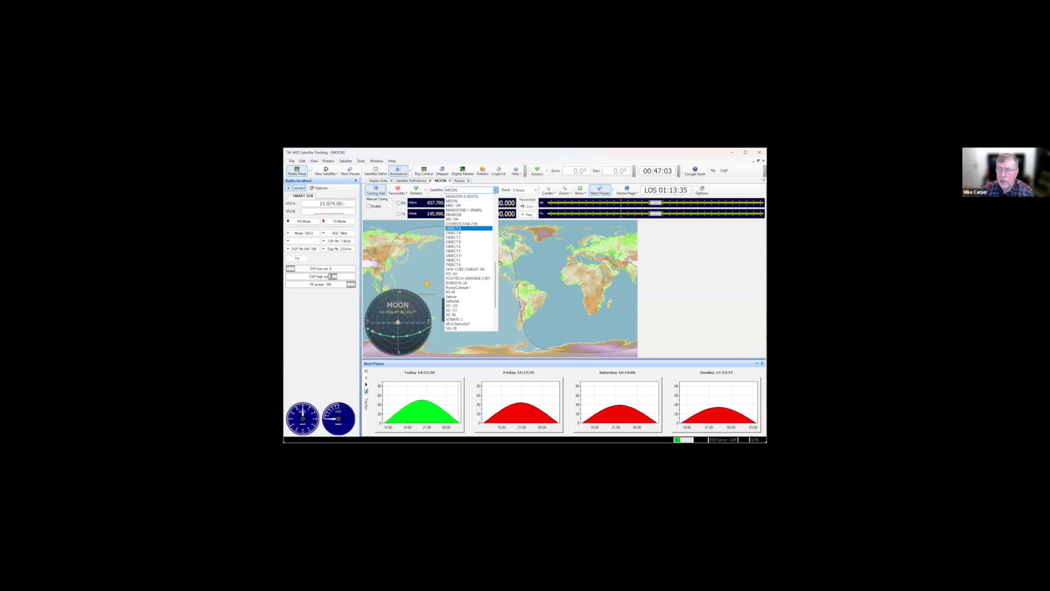
scroll(469, 263, up, 6)
scroll(469, 263, up, 3)
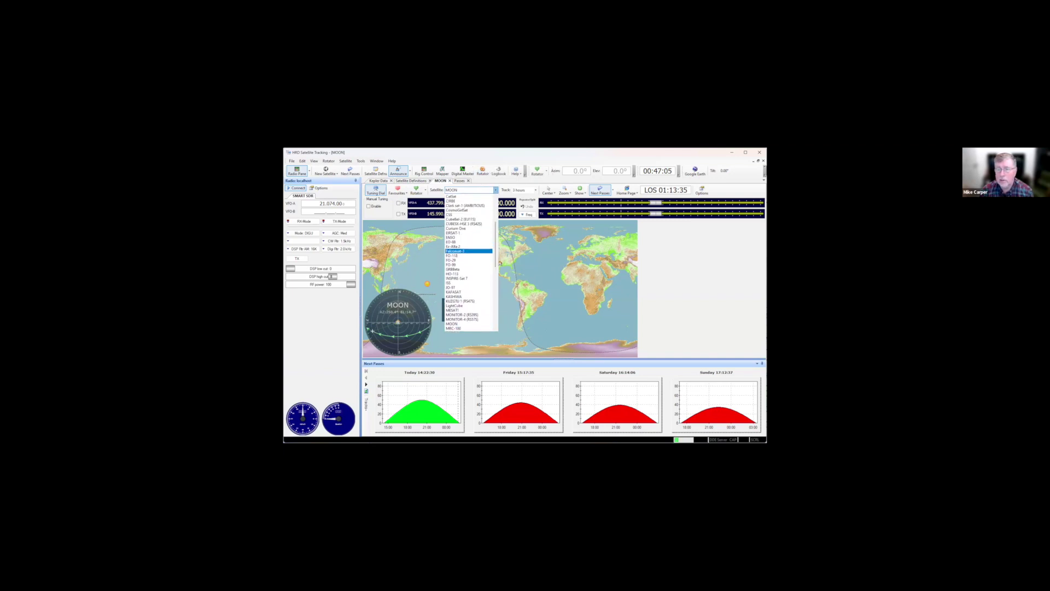
click(459, 283)
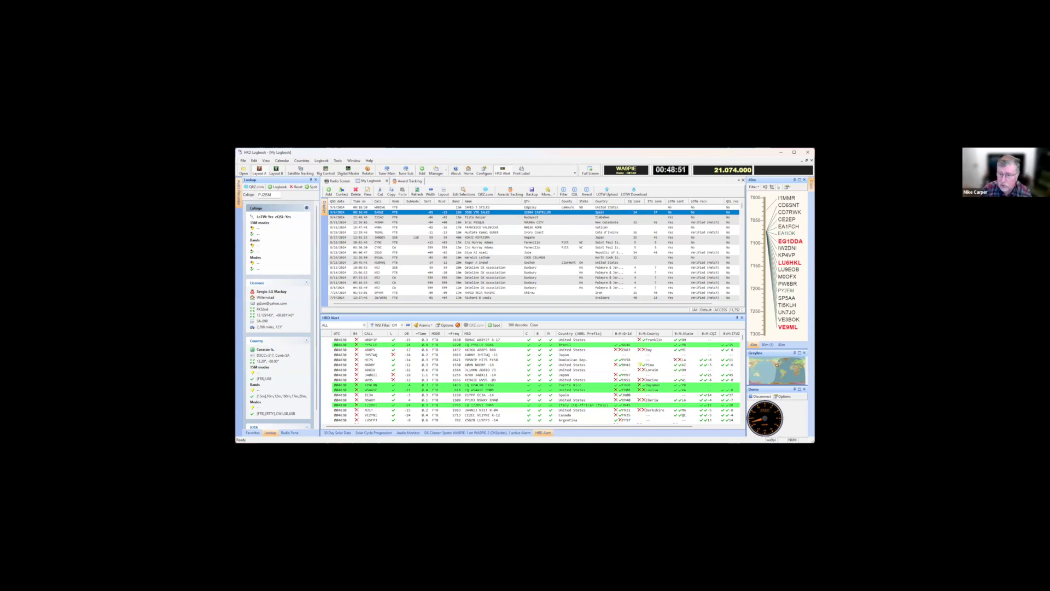
Look up a station from the HRD Alert list, then show the DX Cluster Spots tab
click(370, 344)
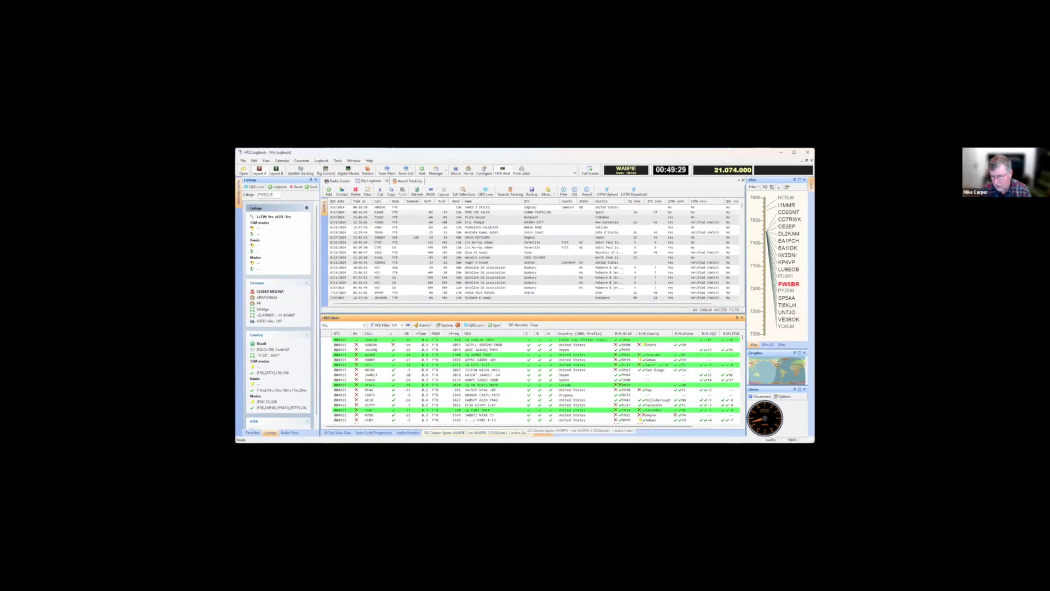
click(477, 432)
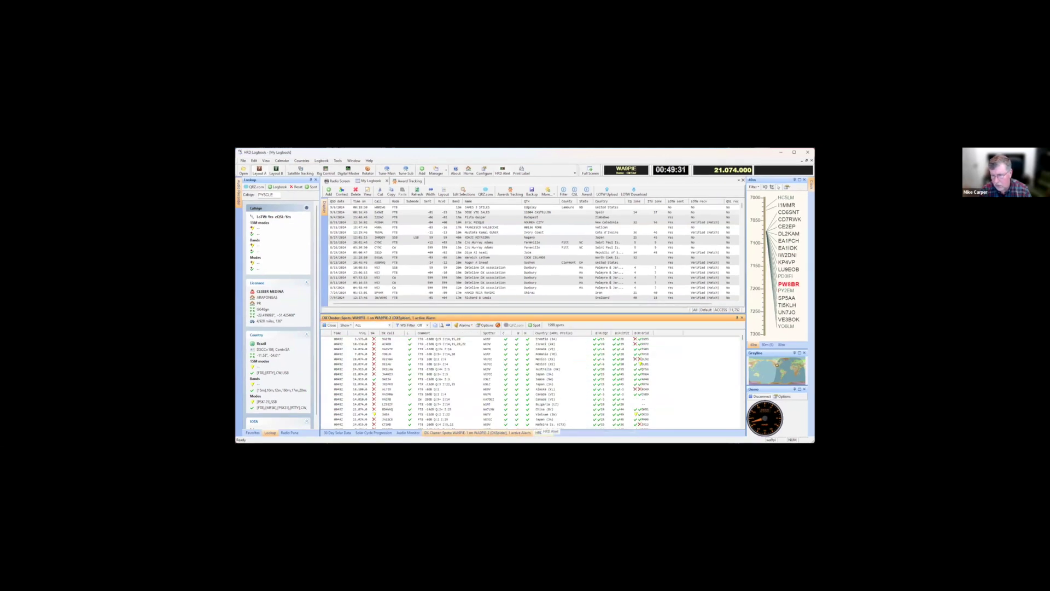
Switch the lower pane back to the HRD Alert decode list
click(541, 433)
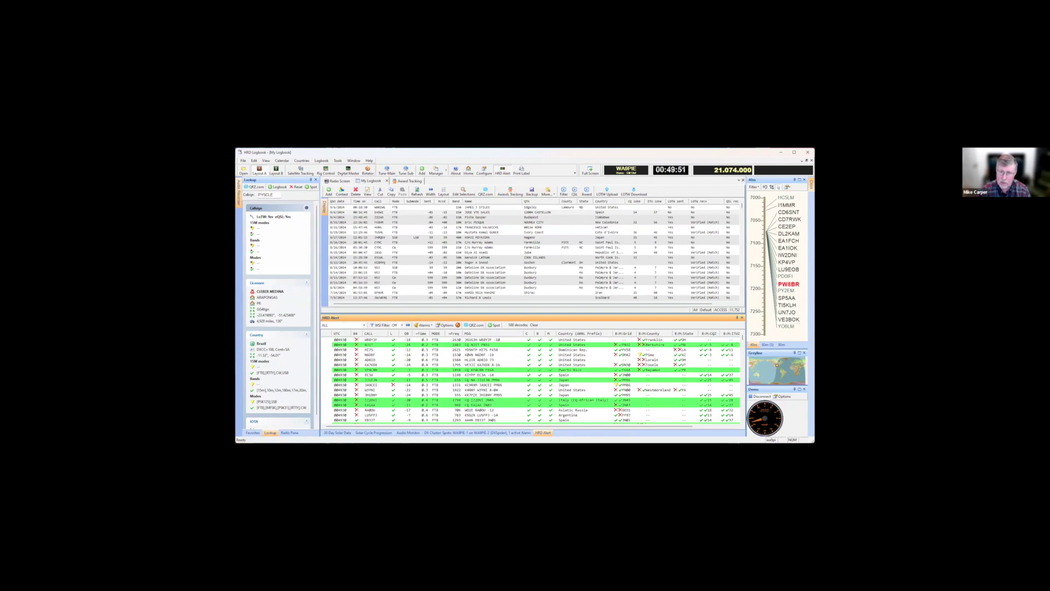
Check the licence's available features in License Key Manager, then switch to the browser's change log
click(369, 160)
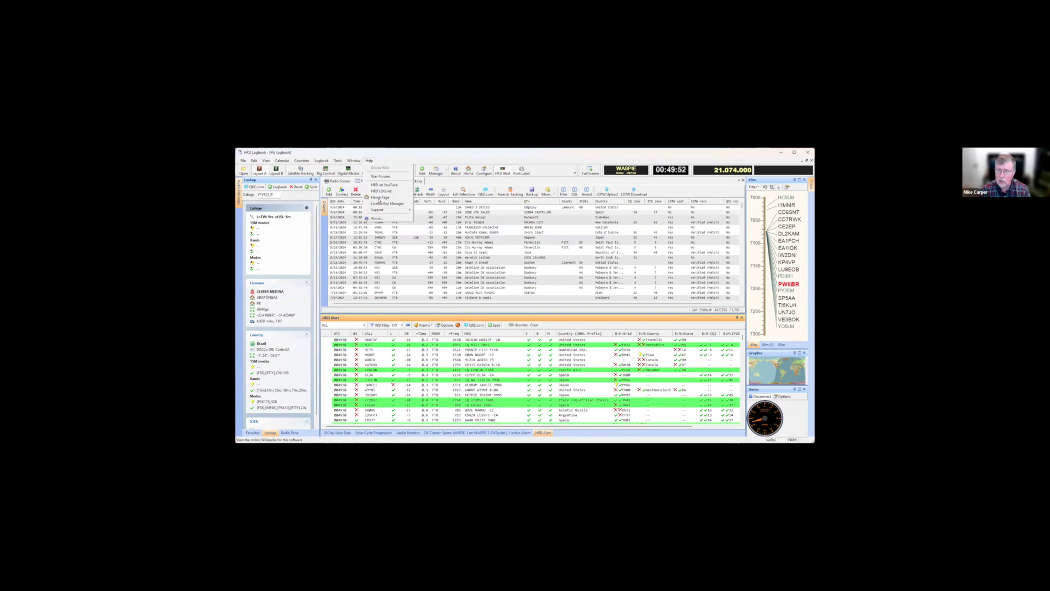
click(381, 203)
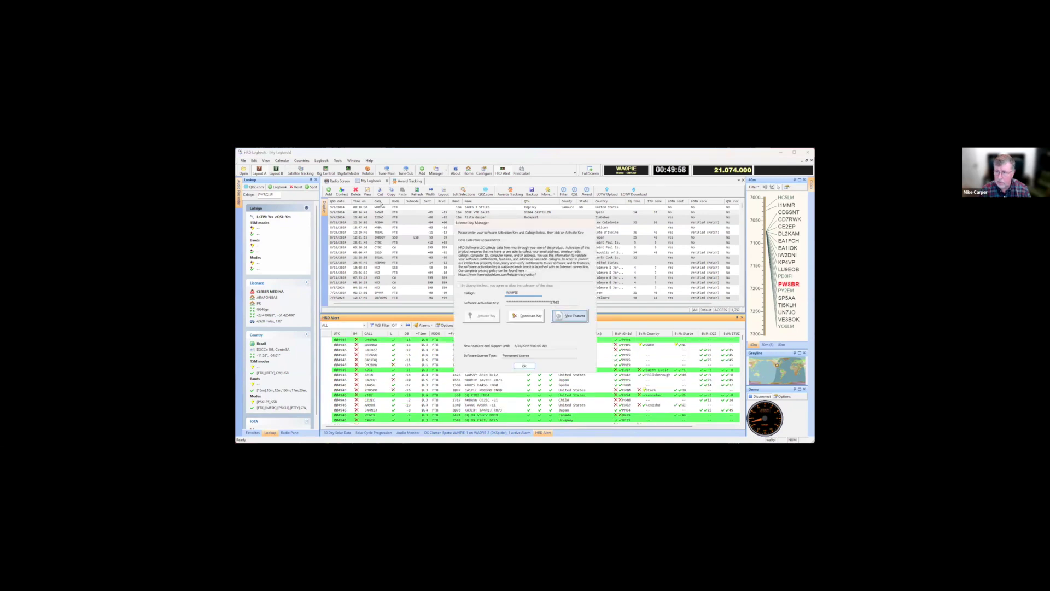
key(Return)
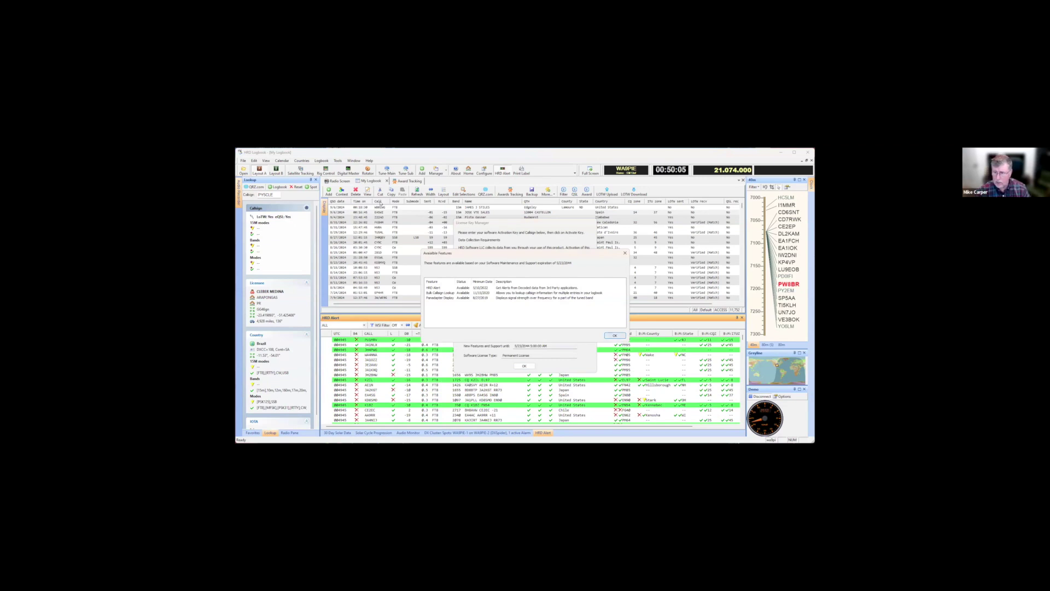
key(Return)
key(Return)
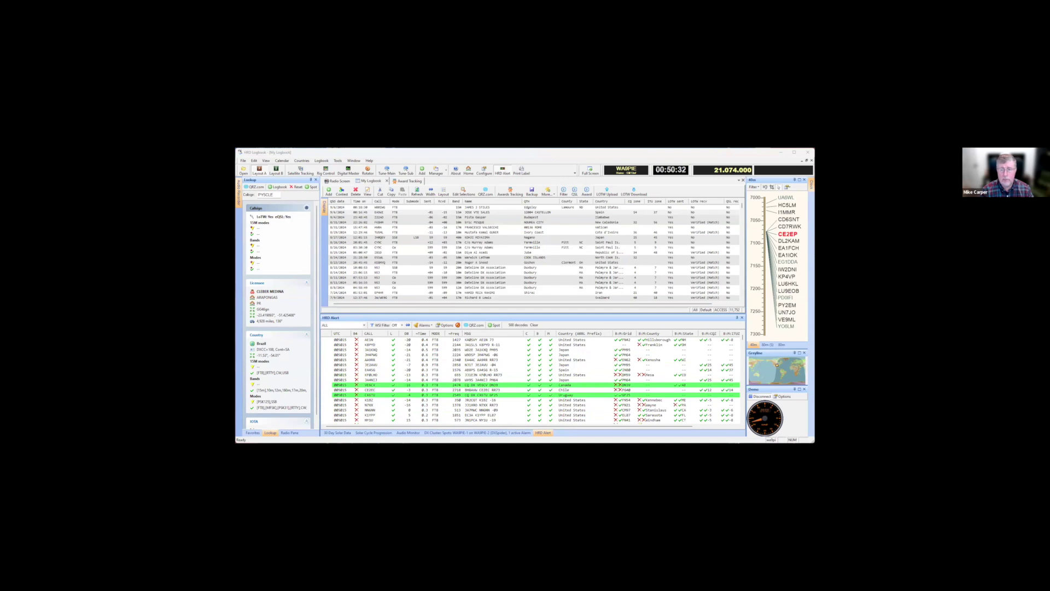
key(alt+Tab)
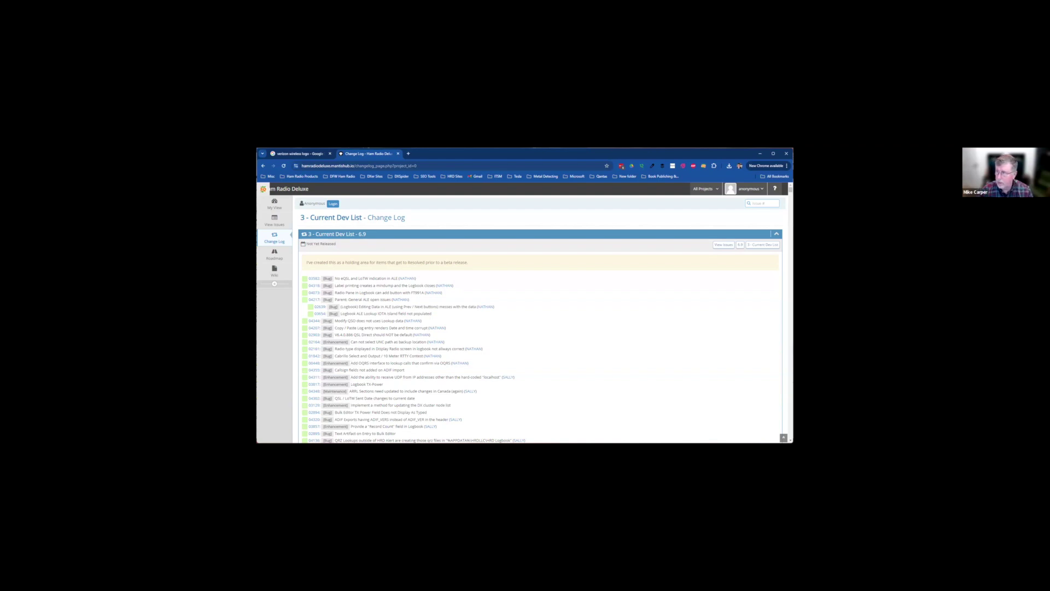
Scroll to the end of the change log and highlight the 5.1.0.0 release date, 2012-02-08
scroll(541, 320, down, 15)
scroll(540, 320, down, 10)
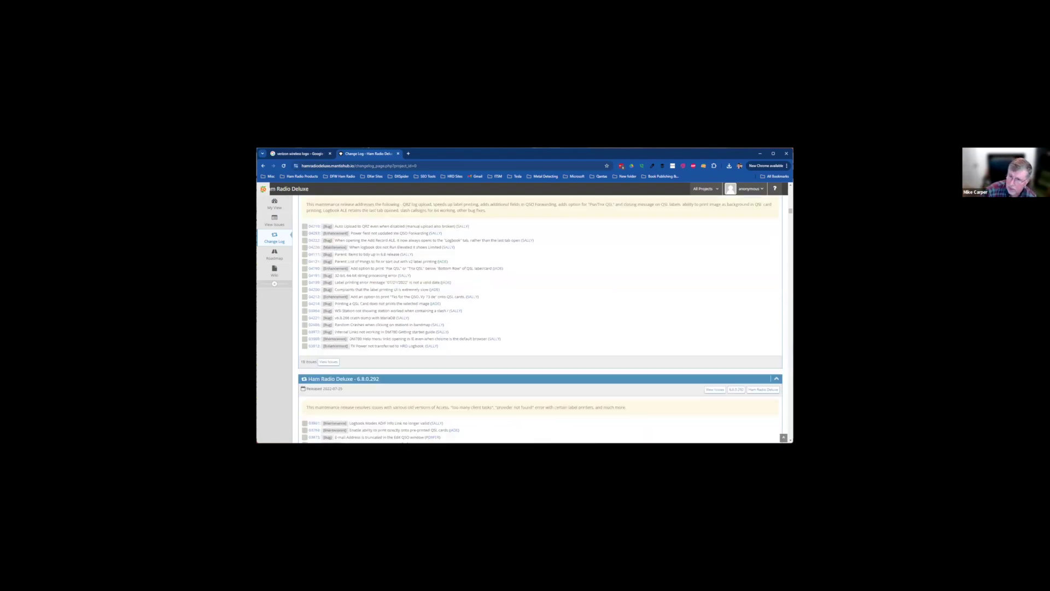
scroll(541, 320, down, 3)
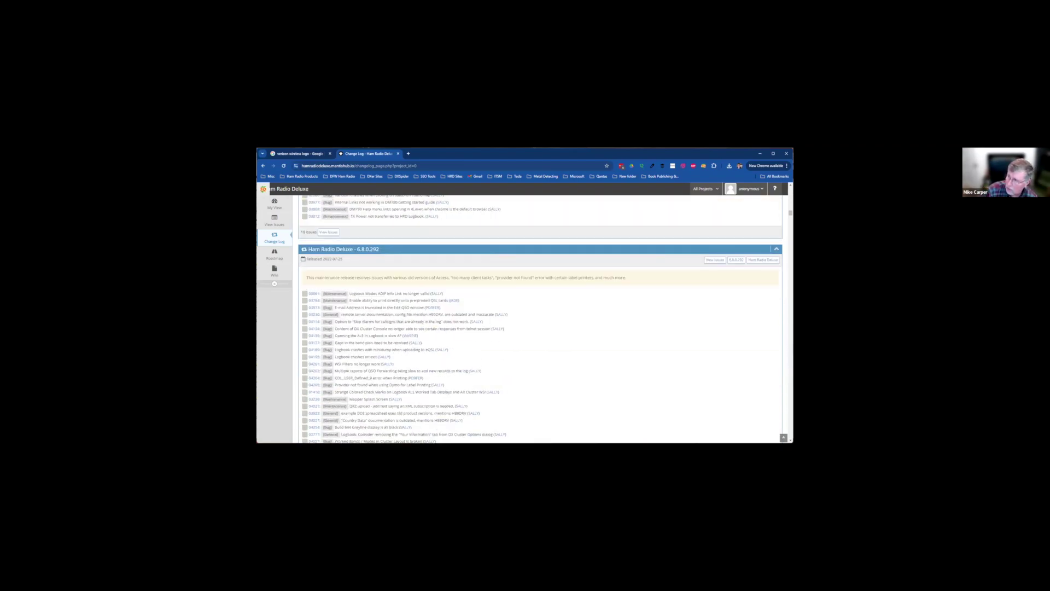
scroll(541, 320, down, 20)
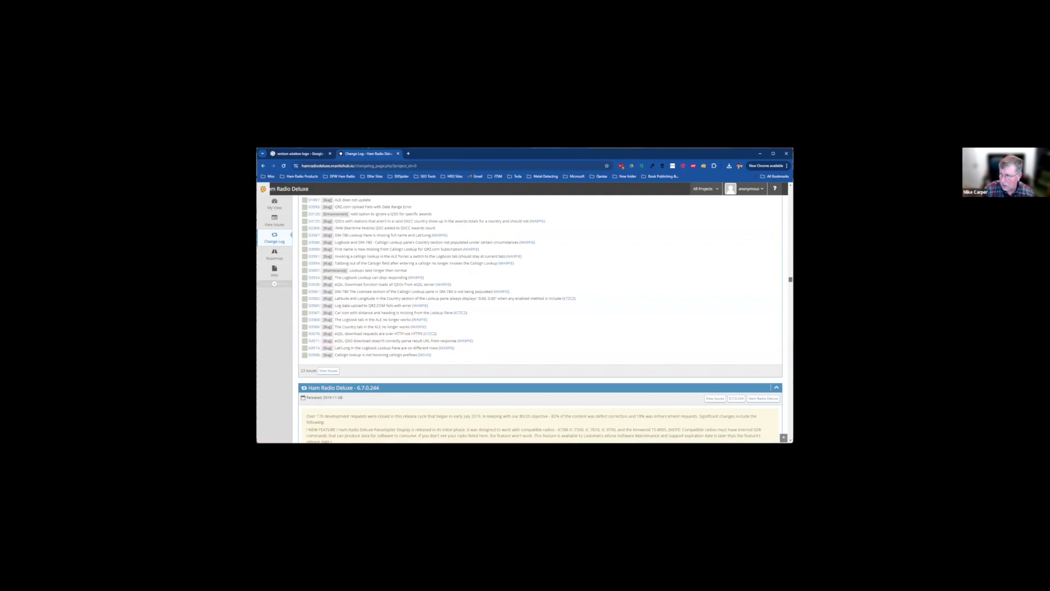
scroll(540, 320, down, 20)
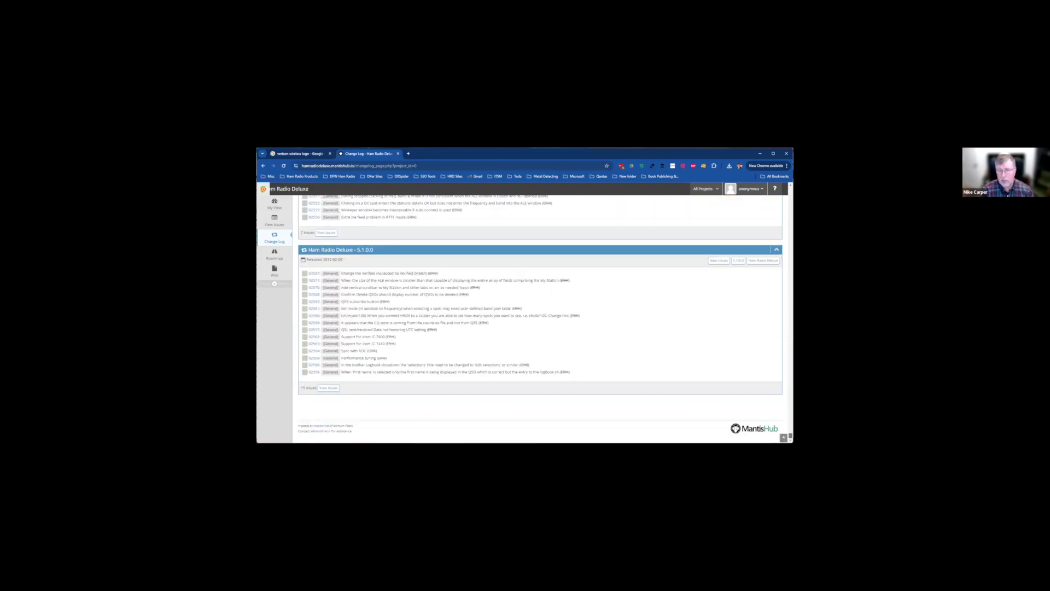
scroll(541, 320, up, 5)
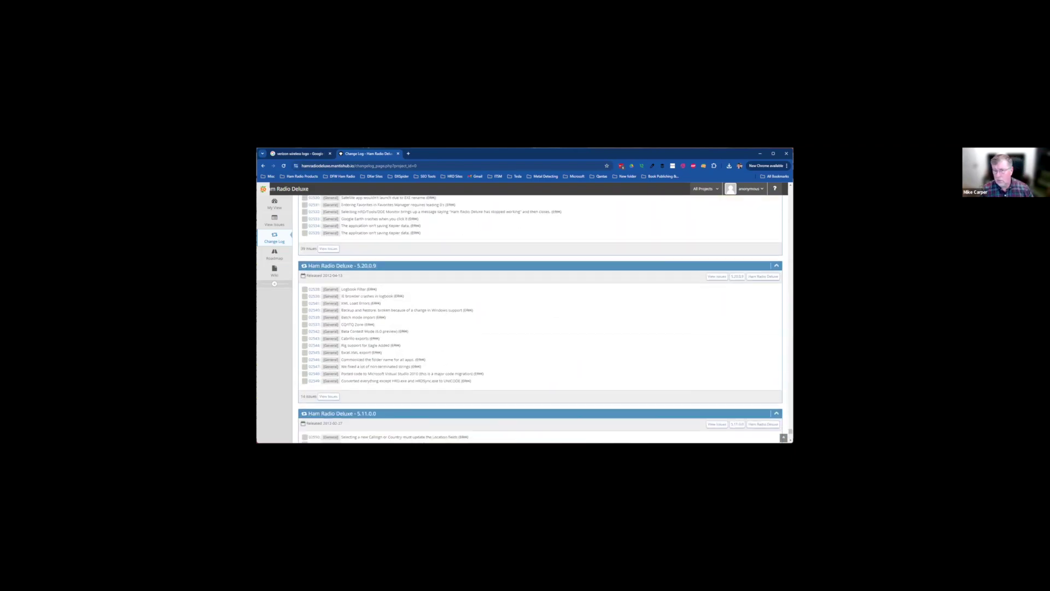
scroll(540, 320, down, 2)
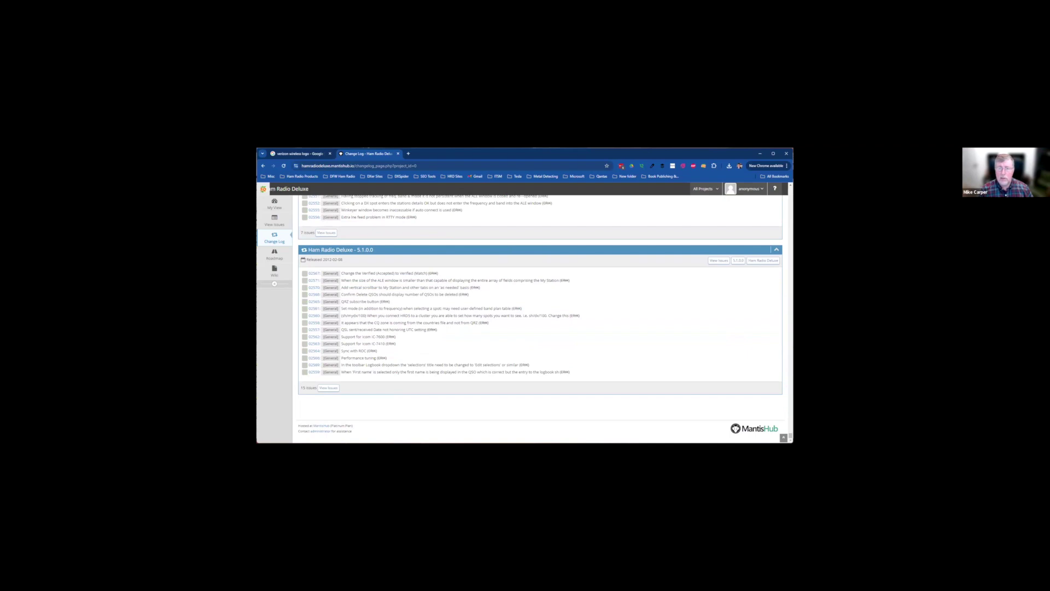
drag(310, 259, 342, 259)
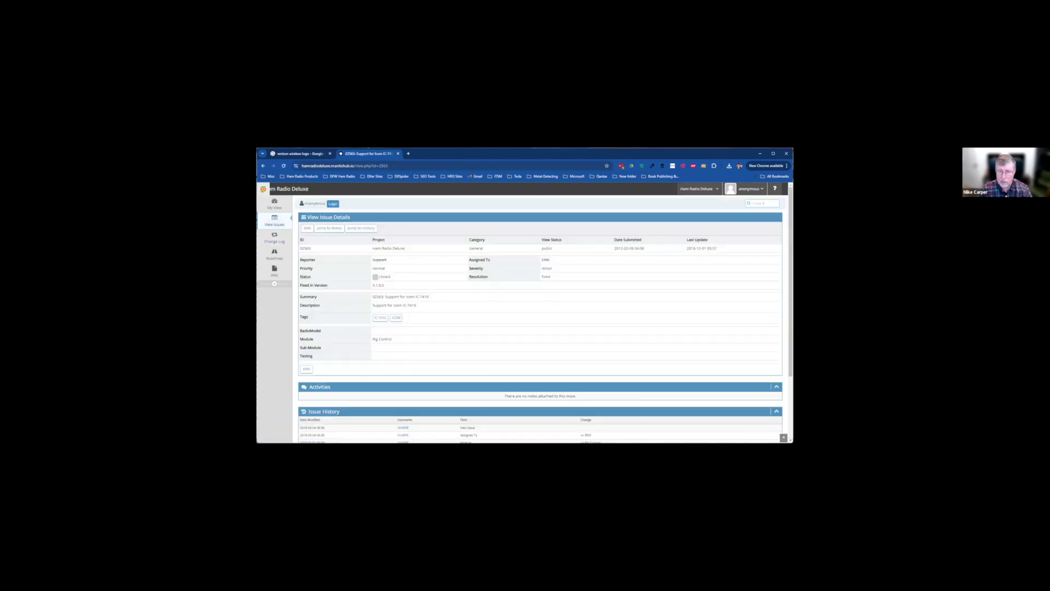
Leave the old issue for the Change Log and scroll through the Current Dev List 6.9
scroll(540, 328, down, 5)
scroll(540, 328, up, 5)
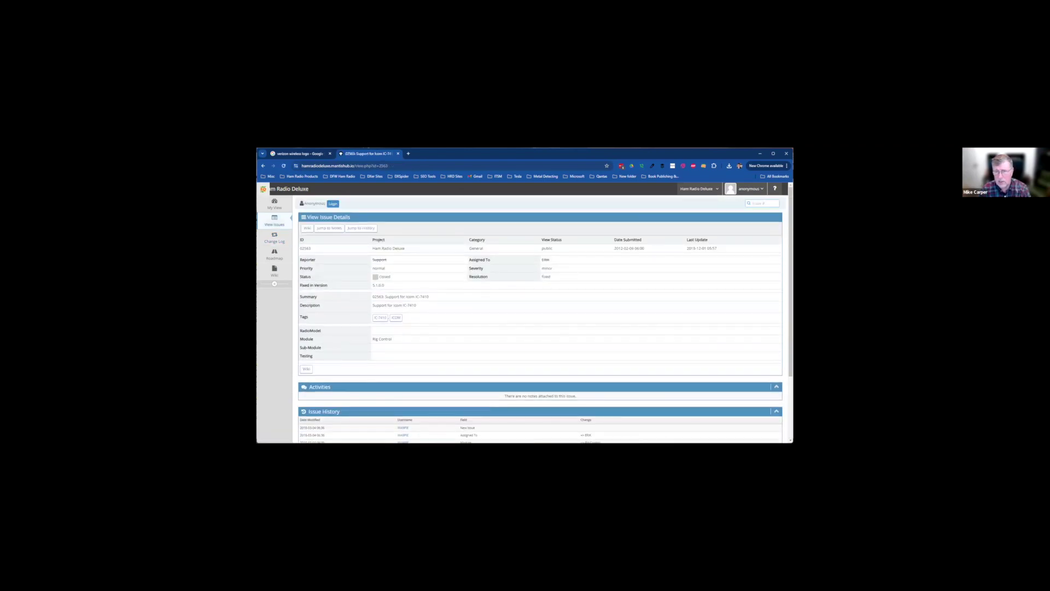
click(274, 238)
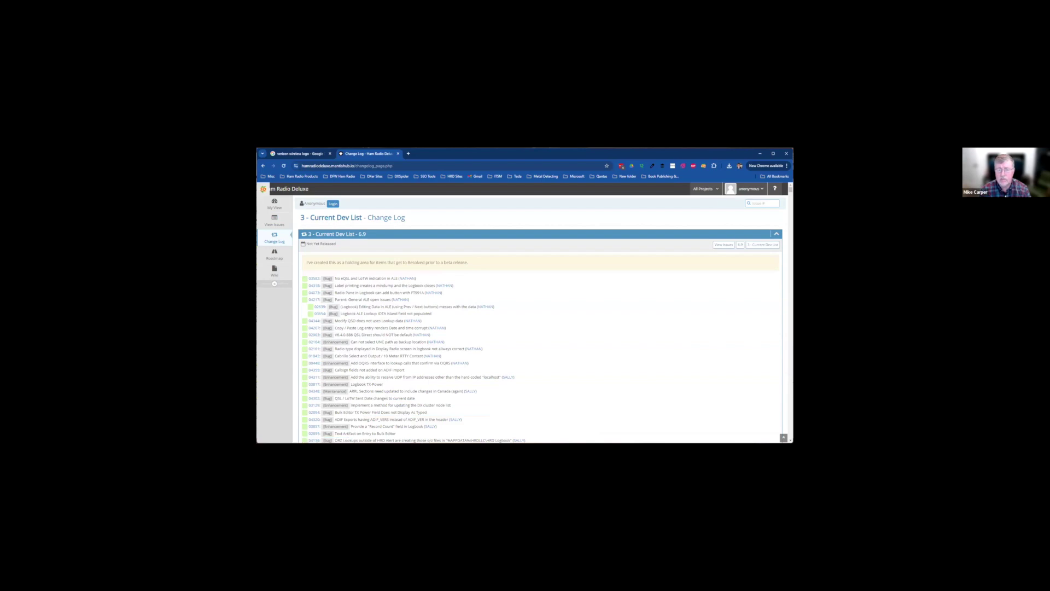
scroll(540, 317, down, 6)
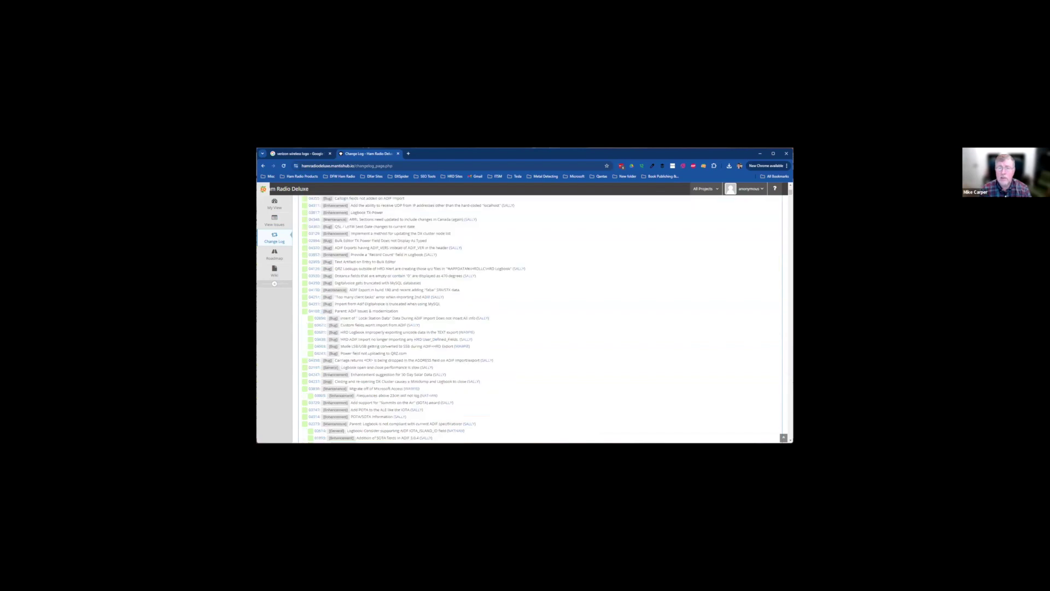
click(314, 206)
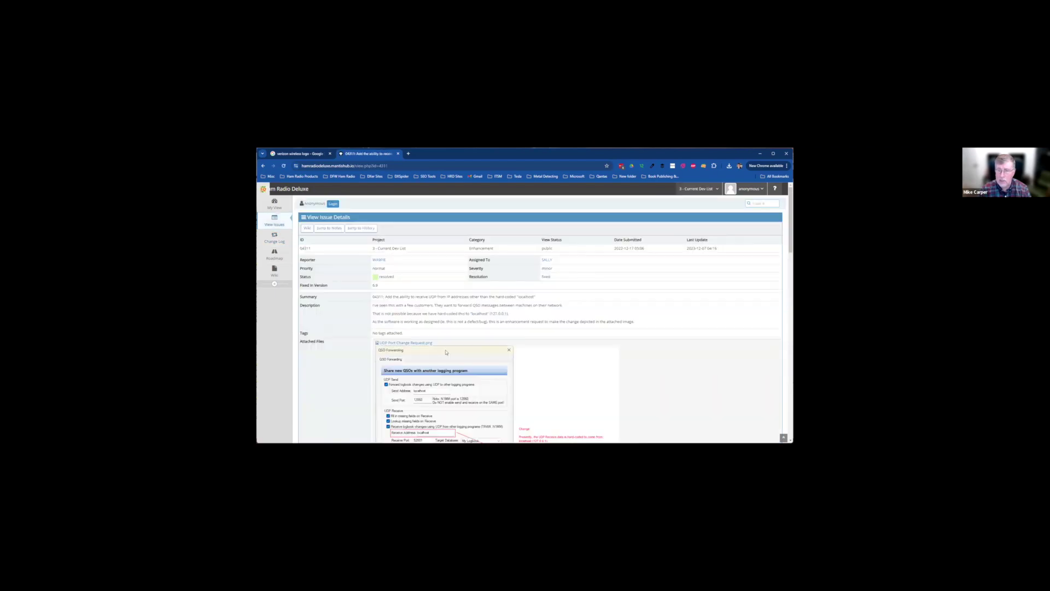
scroll(540, 317, down, 5)
scroll(539, 317, up, 5)
drag(508, 314, 390, 296)
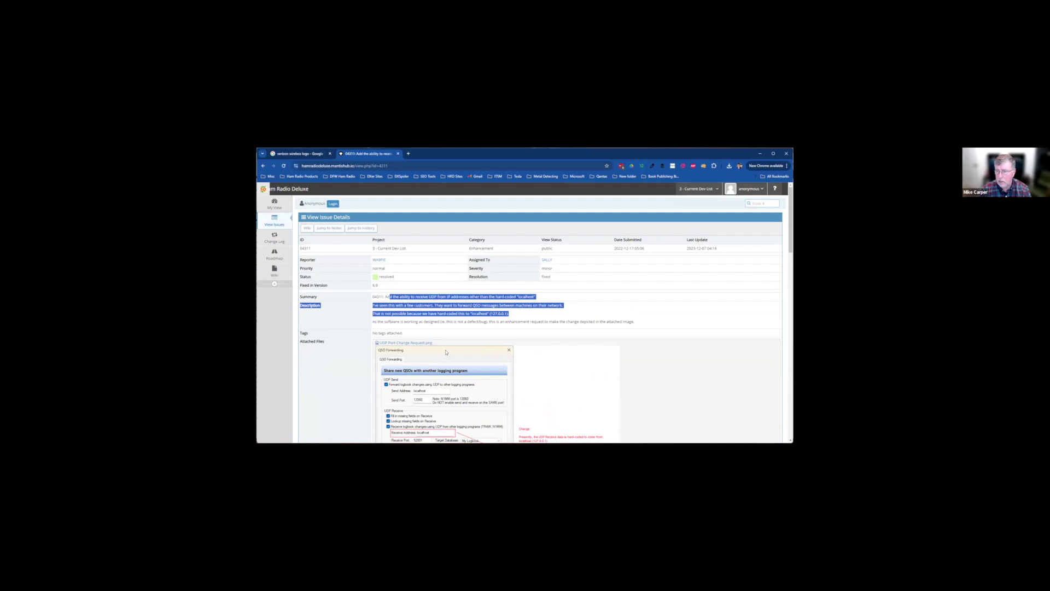
drag(635, 321, 383, 296)
scroll(415, 306, down, 6)
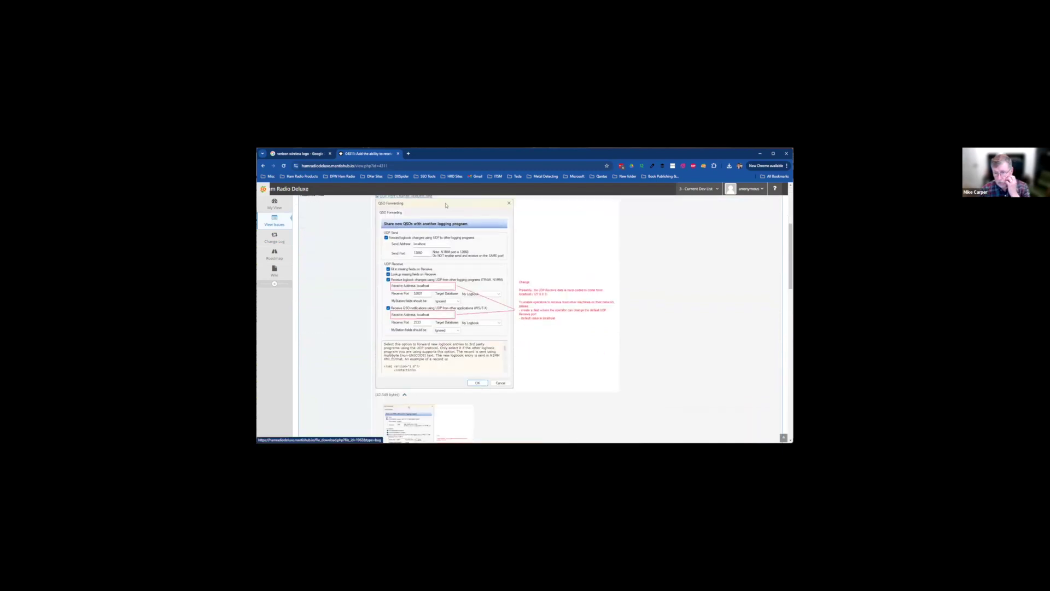
scroll(409, 301, up, 4)
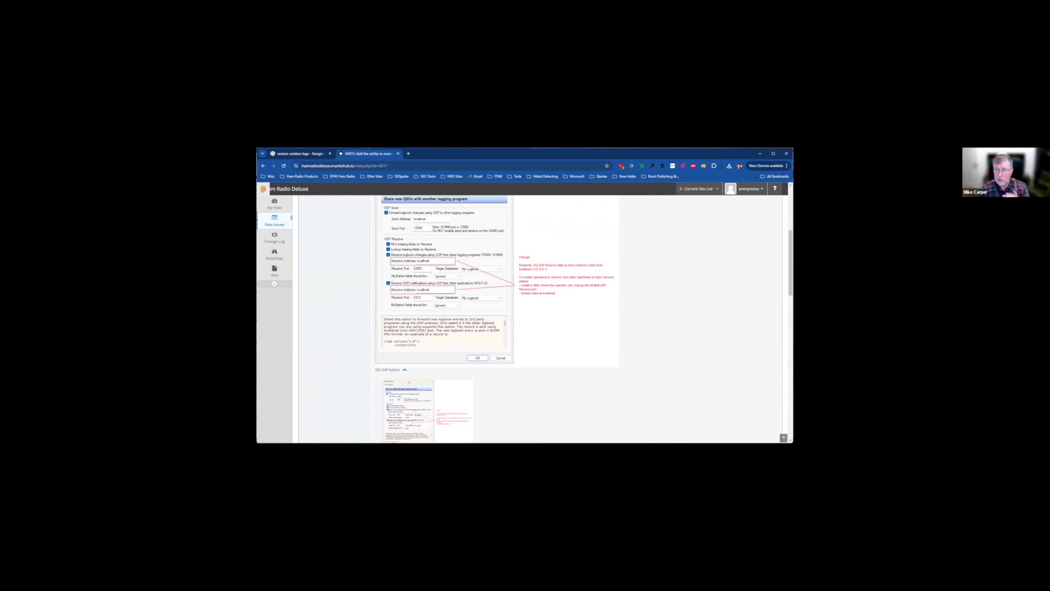
scroll(409, 382, down, 8)
scroll(540, 317, down, 3)
scroll(541, 317, down, 5)
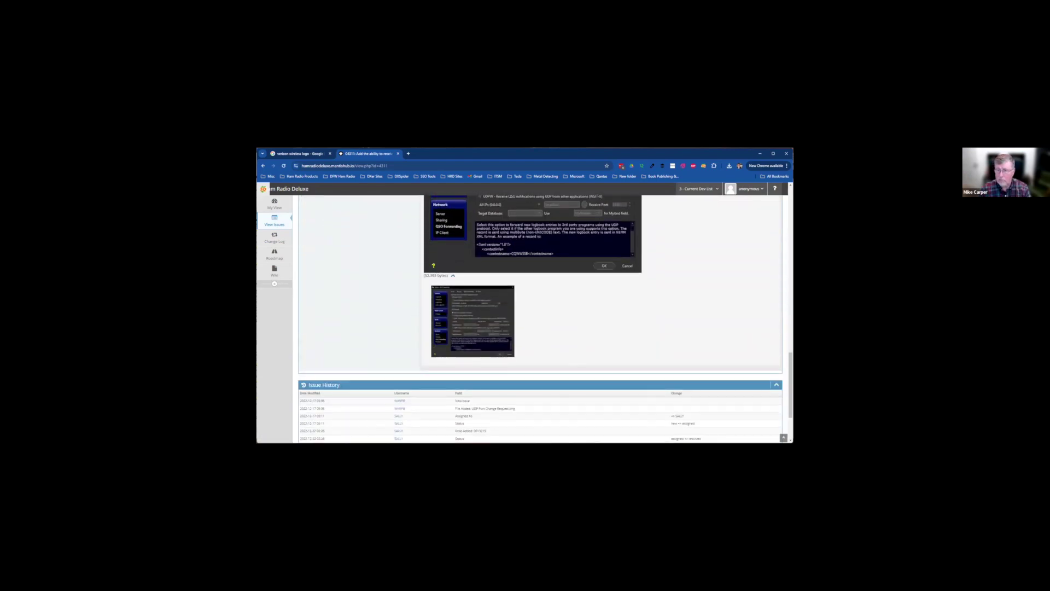
scroll(541, 317, up, 10)
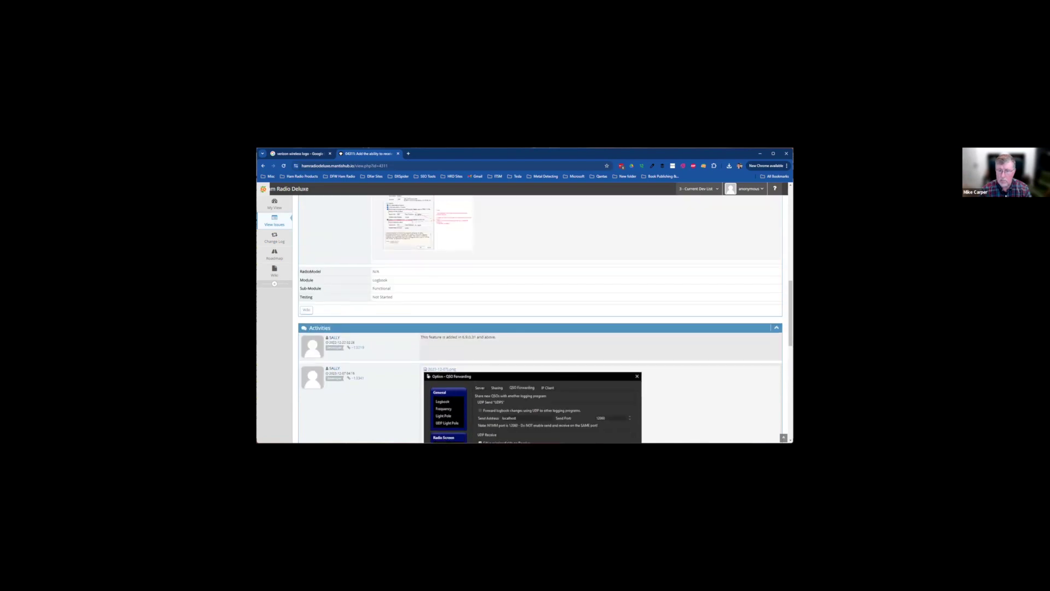
scroll(445, 351, up, 10)
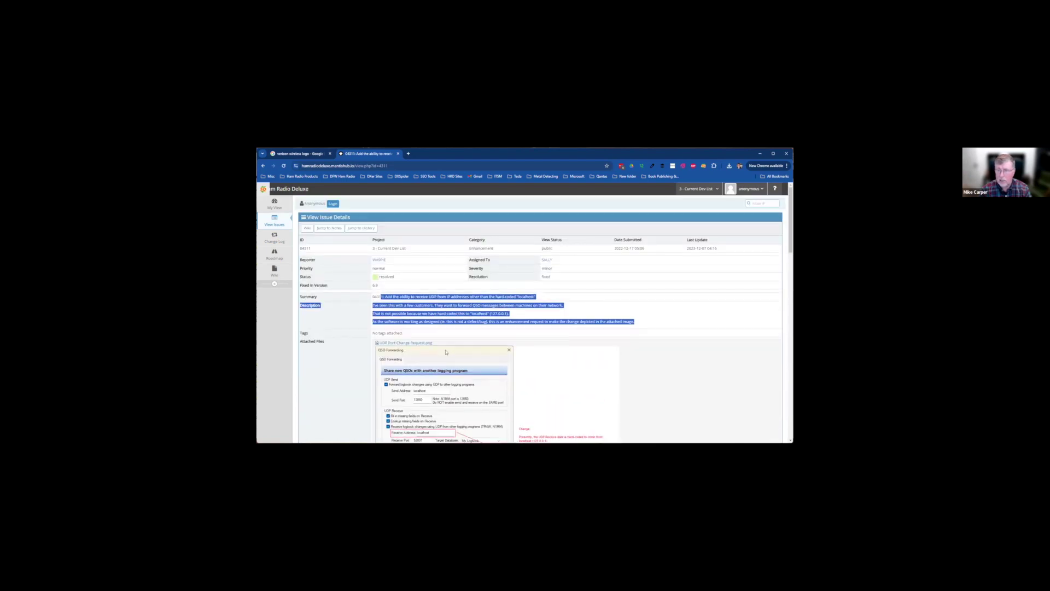
click(446, 352)
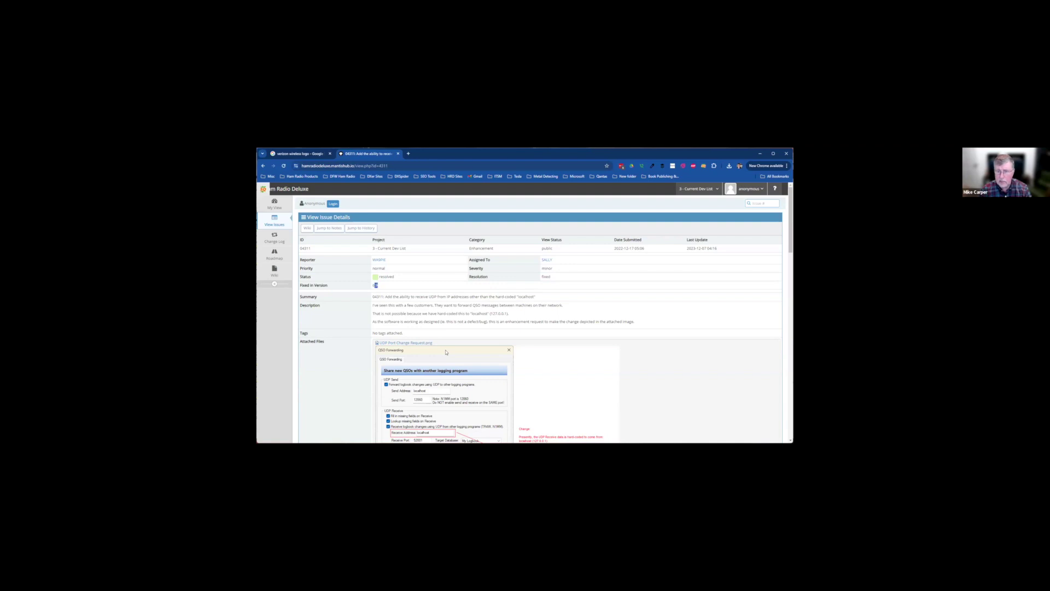
click(446, 351)
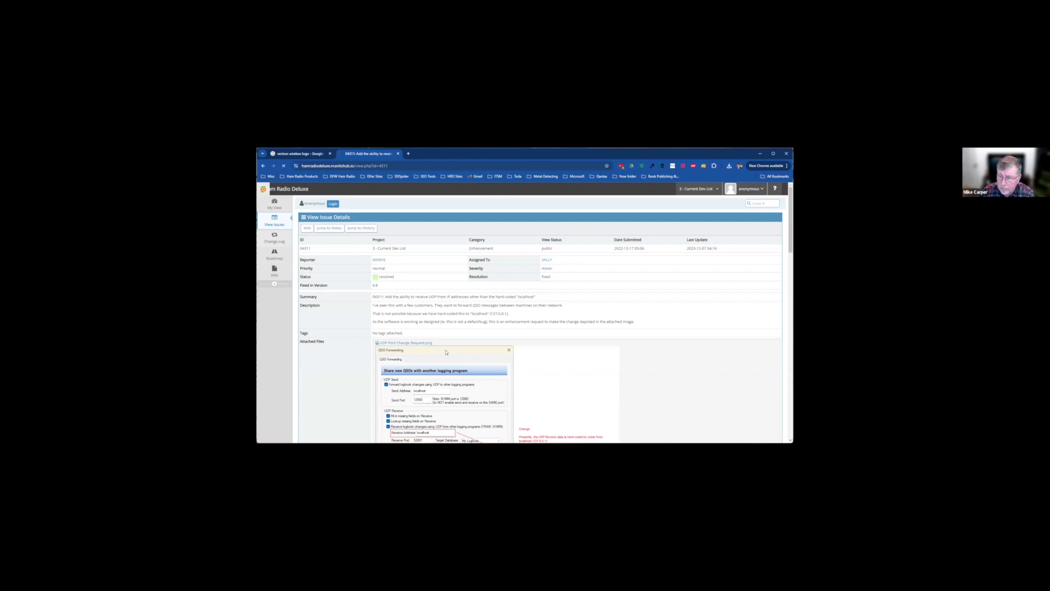
click(275, 237)
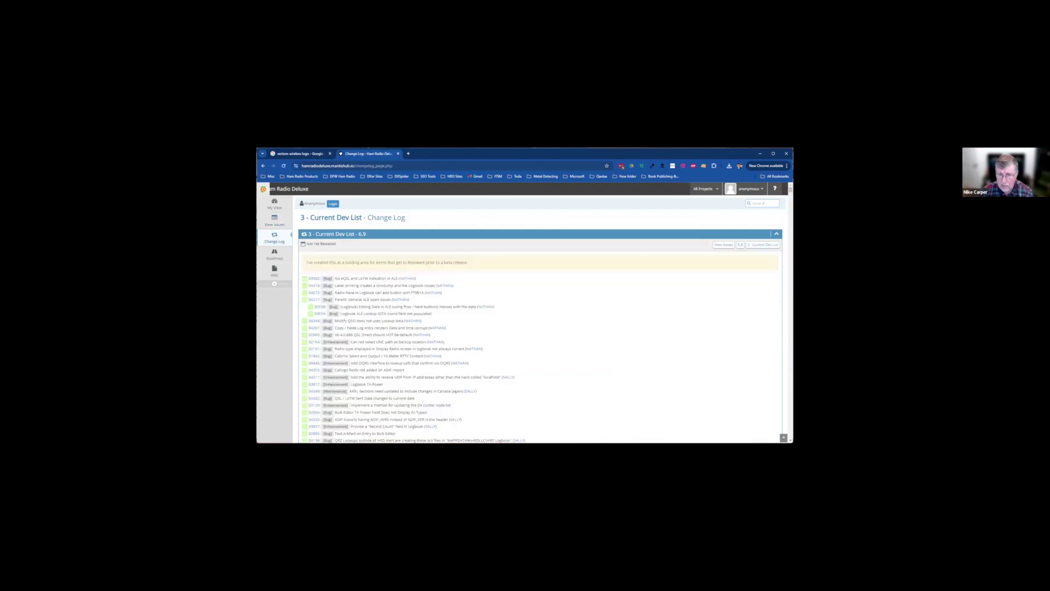
Find and open issue 03728 about Parks on the Air support from the change log
scroll(314, 327, down, 10)
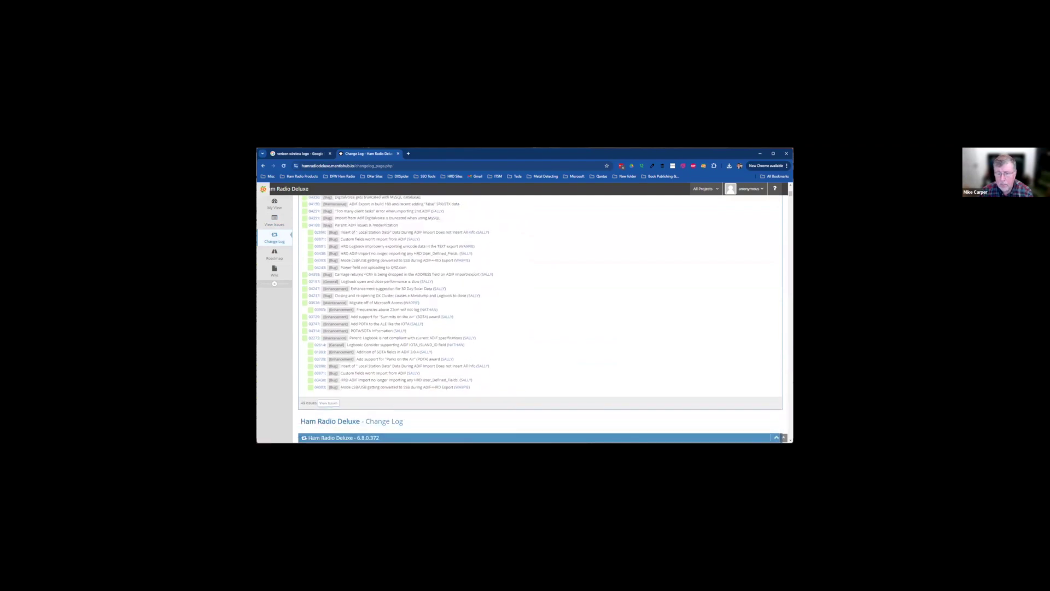
drag(399, 351, 365, 358)
click(368, 351)
click(366, 359)
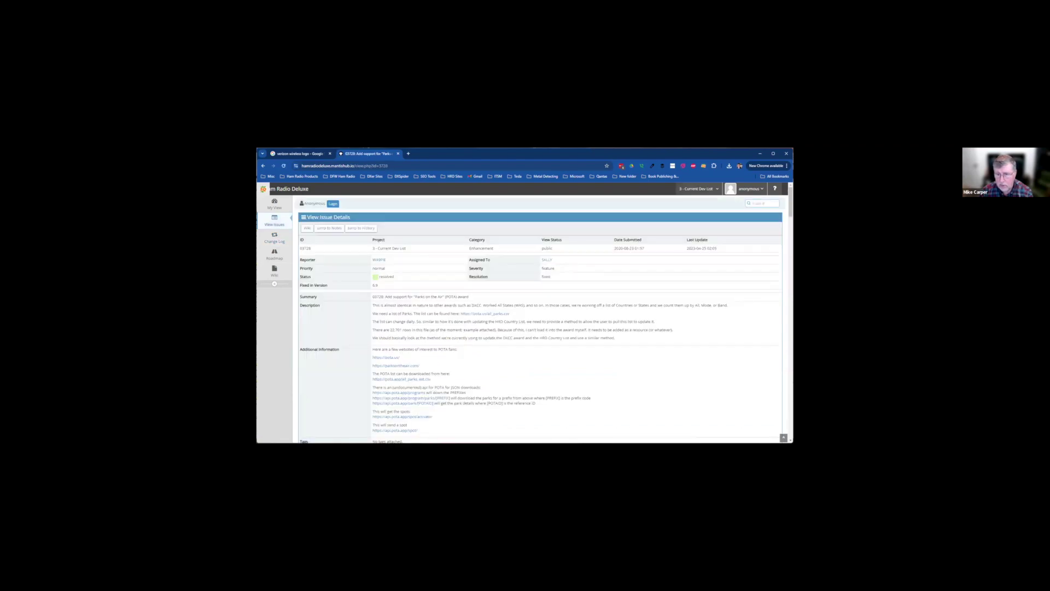
Highlight the issue's description and Additional Information links, then scroll down to its Activities
drag(616, 337, 385, 296)
drag(400, 358, 372, 357)
scroll(540, 318, down, 3)
drag(418, 345, 373, 263)
scroll(540, 319, down, 5)
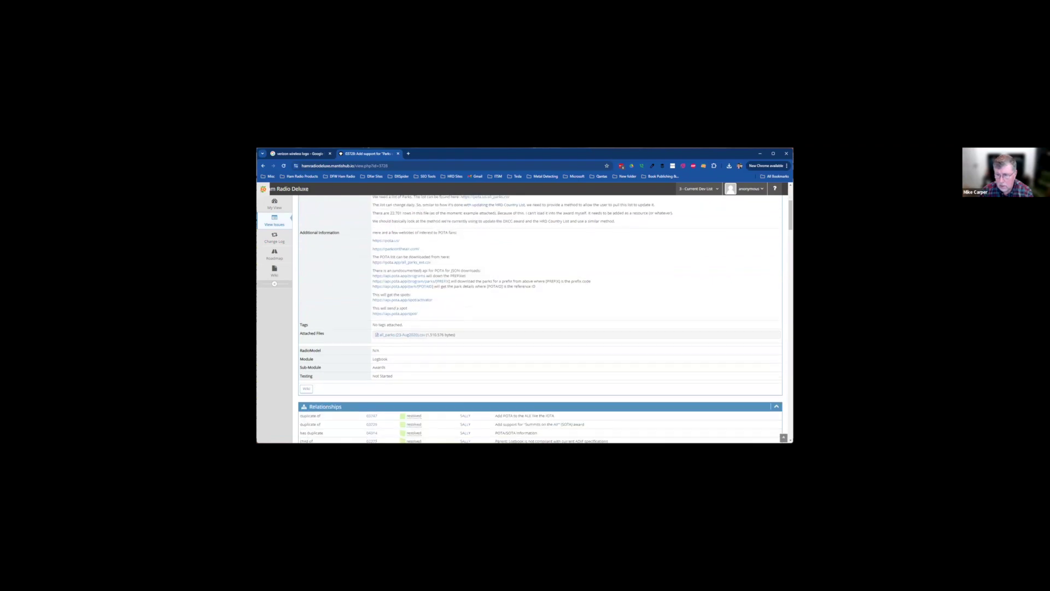
scroll(598, 343, down, 2)
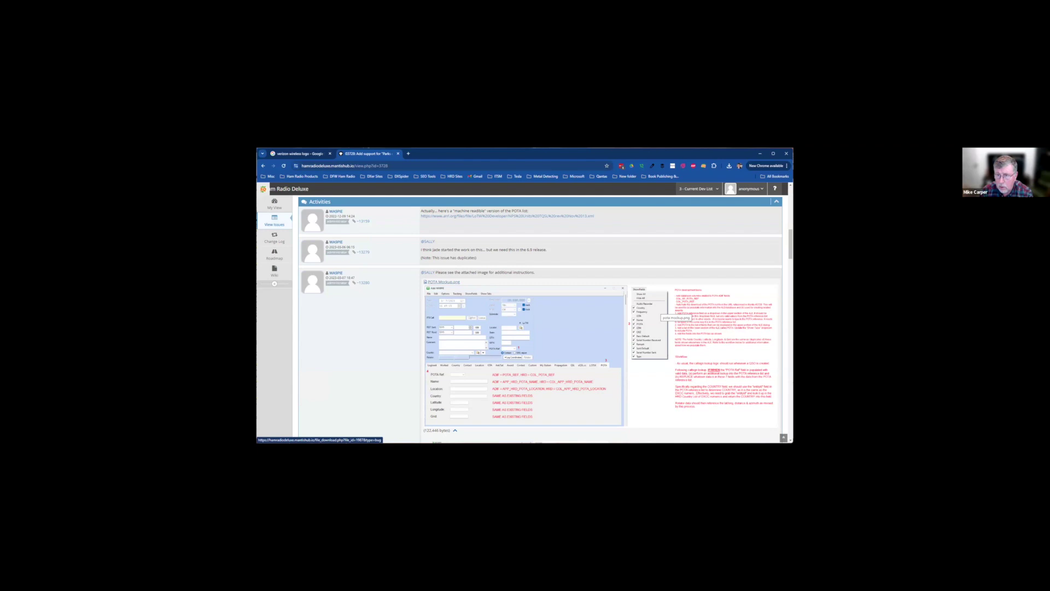
scroll(661, 315, down, 8)
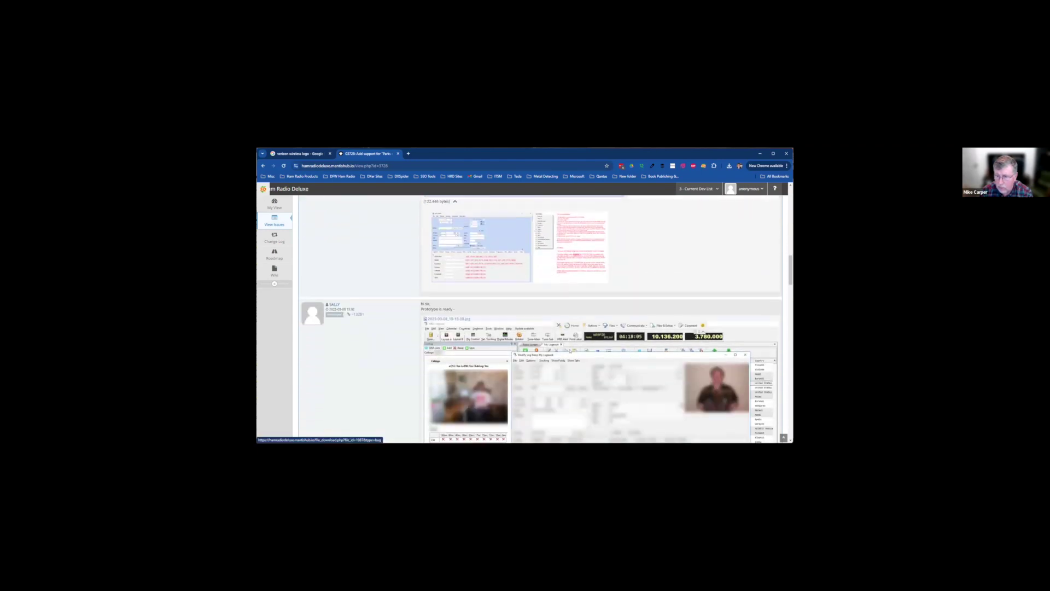
scroll(661, 315, down, 2)
scroll(660, 315, down, 2)
scroll(660, 315, down, 2)
scroll(569, 207, down, 10)
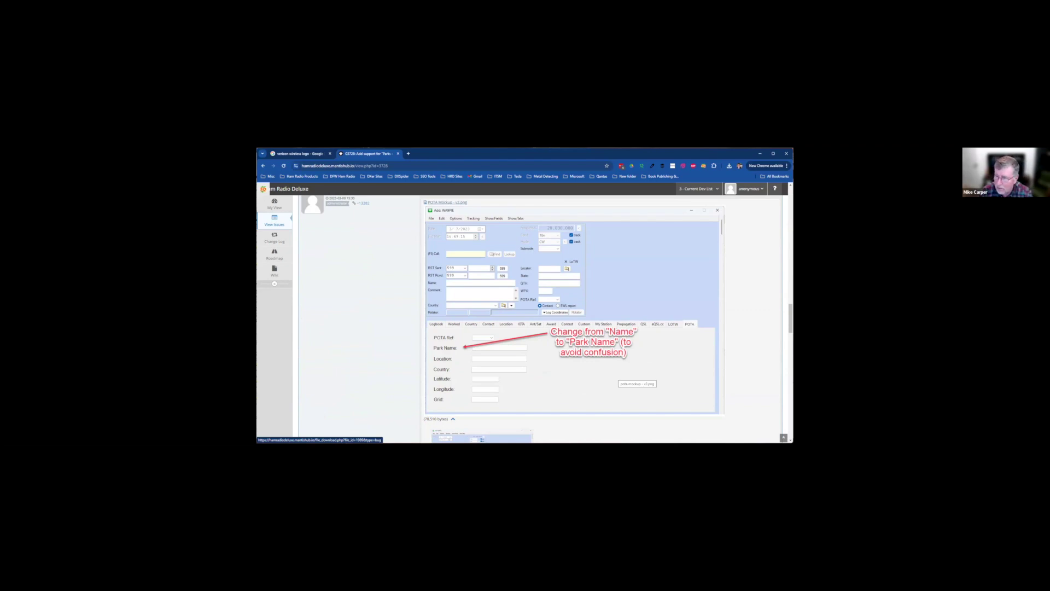
scroll(547, 317, down, 5)
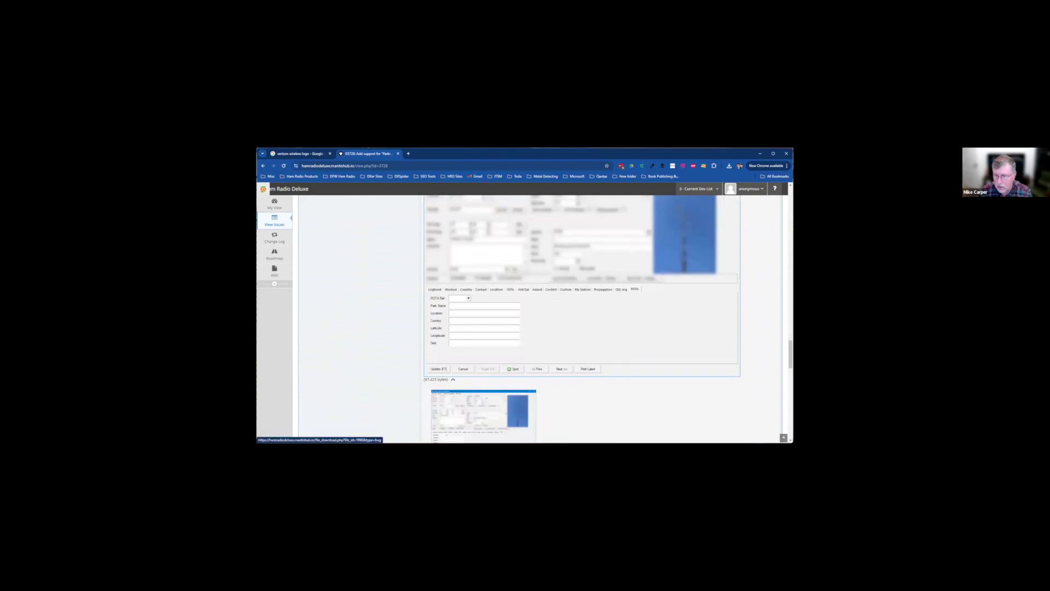
scroll(481, 416, down, 5)
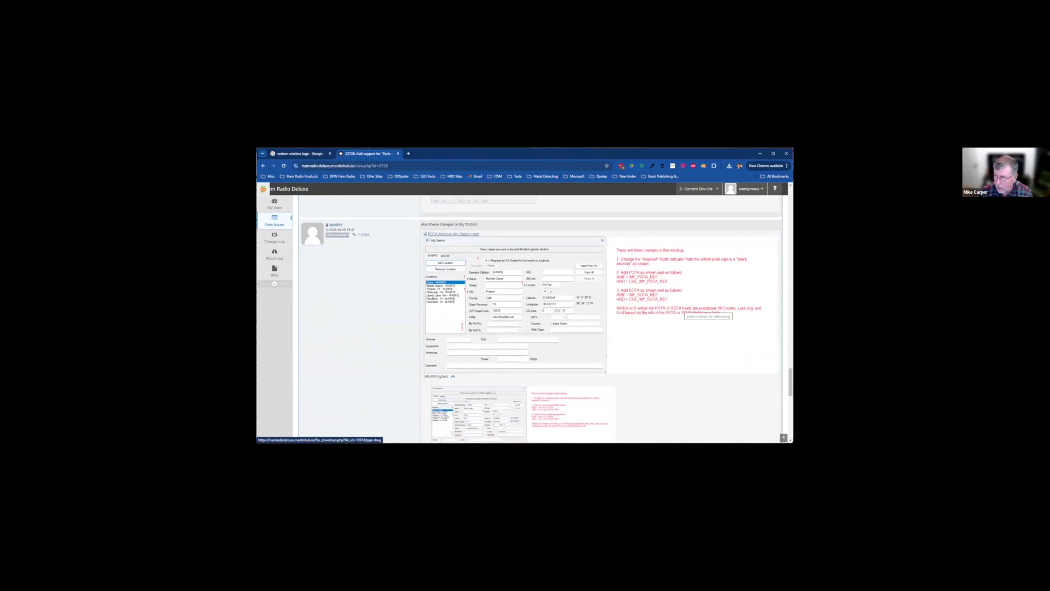
scroll(708, 314, down, 5)
scroll(708, 314, up, 8)
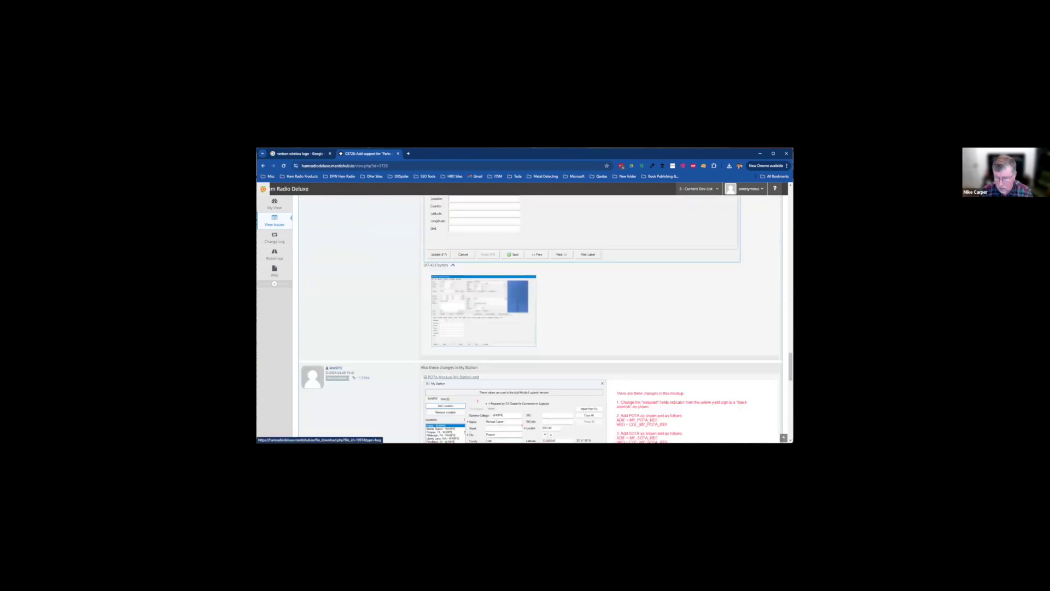
scroll(708, 314, up, 10)
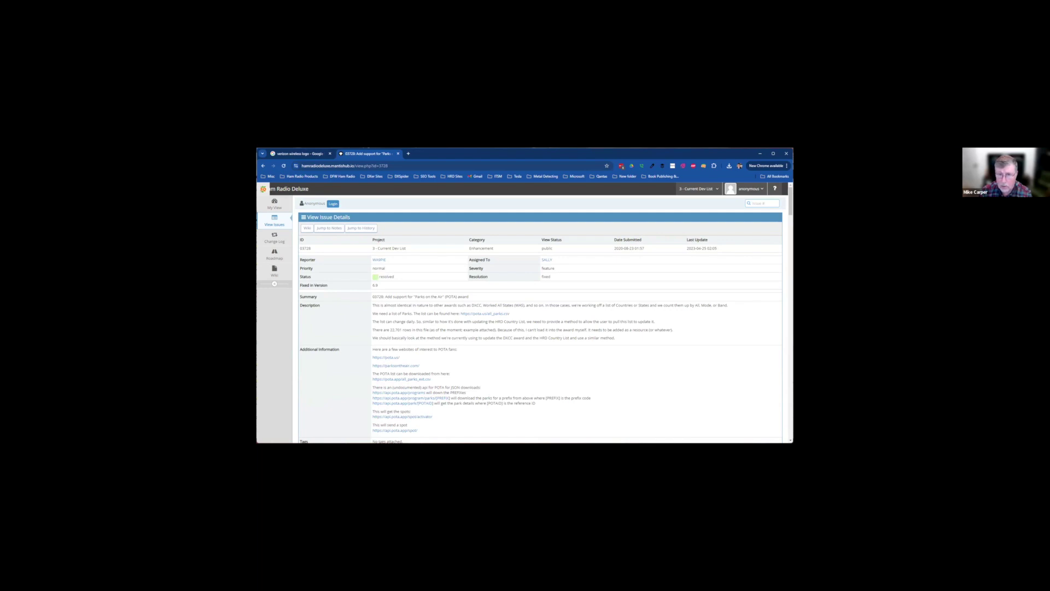
Return from the POTA issue to the Ham Radio Deluxe change log and browse its releases
key(F5)
scroll(540, 317, down, 10)
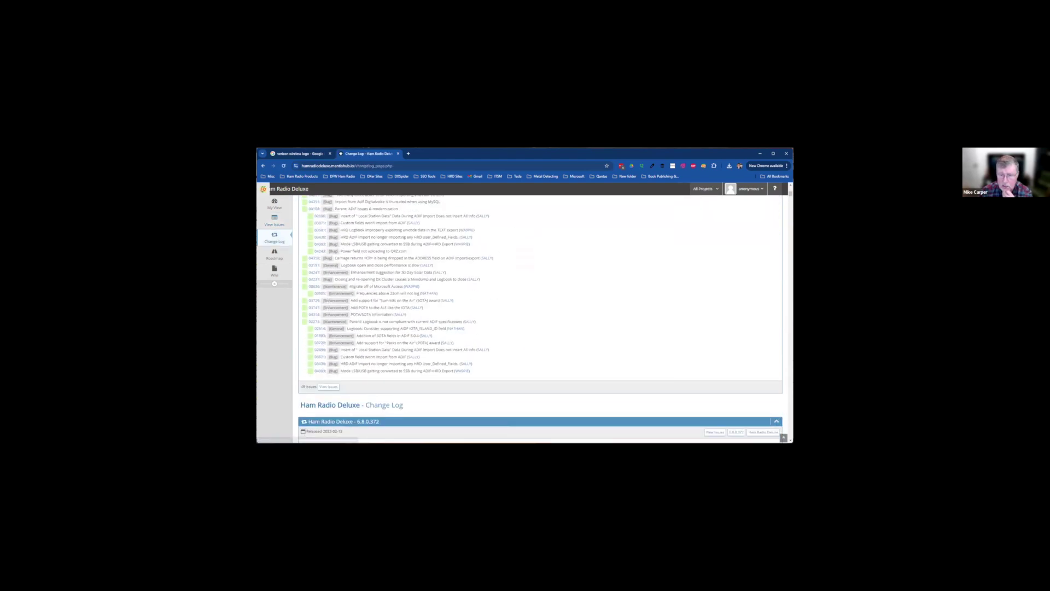
scroll(540, 318, down, 2)
drag(302, 346, 313, 346)
click(314, 345)
scroll(541, 318, up, 1)
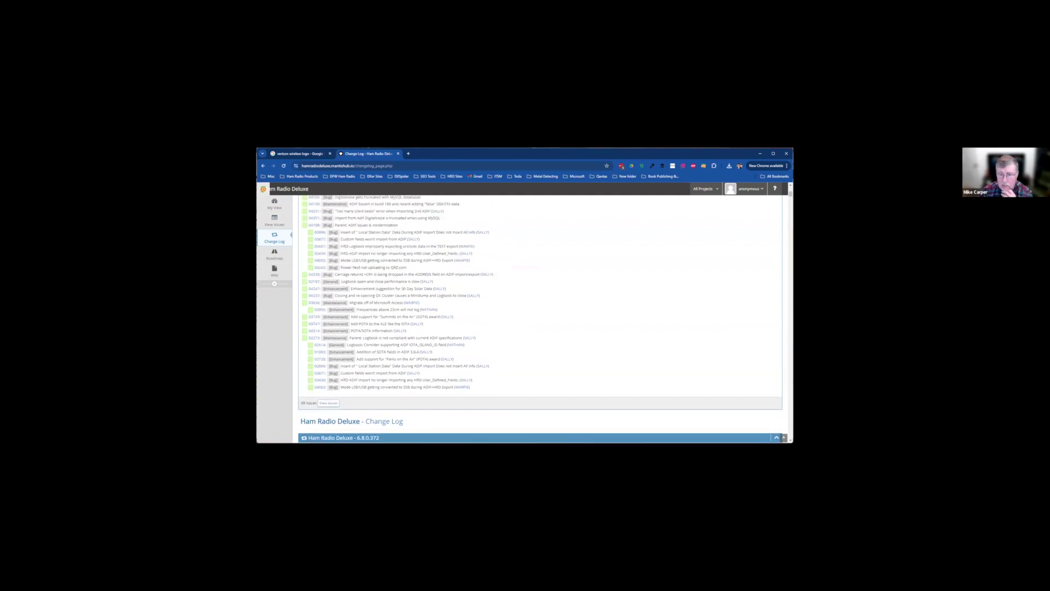
scroll(540, 319, up, 2)
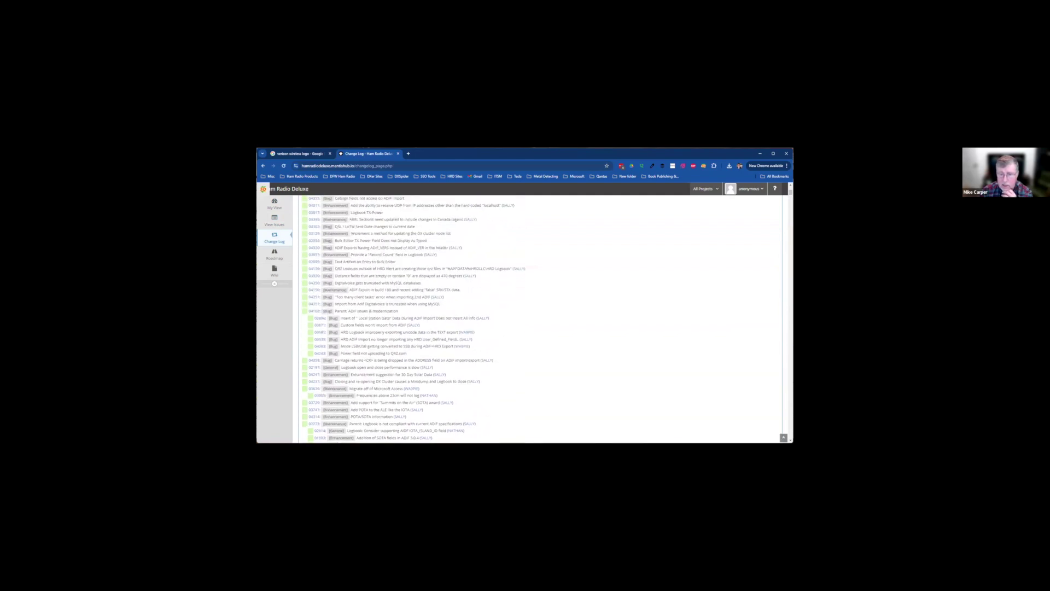
scroll(540, 317, up, 2)
Scroll down to the released 6.8.0.292 maintenance notes and their fixed issues
scroll(540, 317, down, 4)
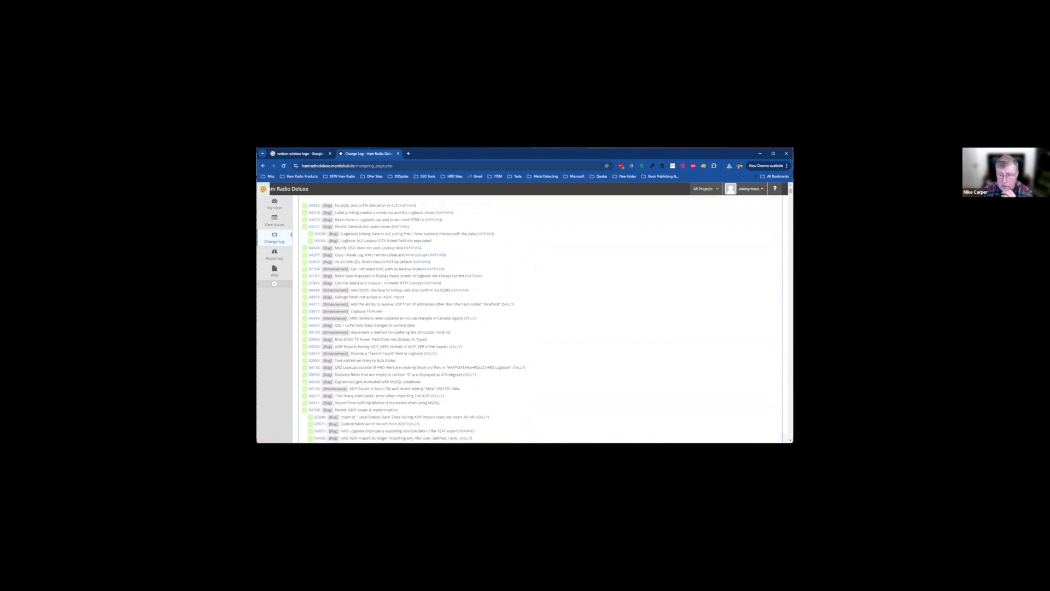
scroll(541, 317, down, 2)
drag(371, 310, 405, 310)
scroll(540, 317, down, 4)
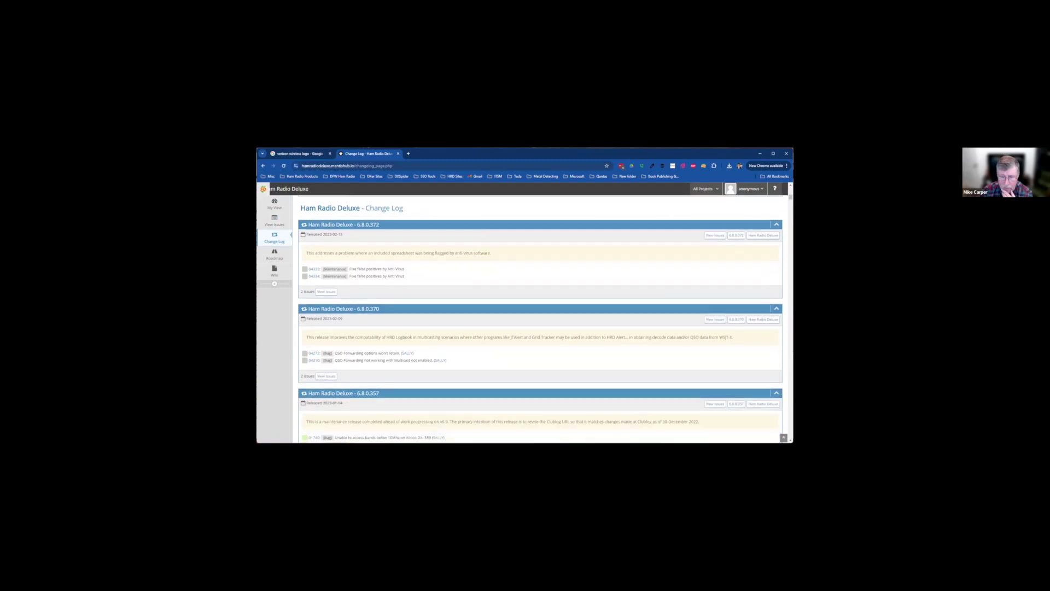
scroll(540, 317, down, 8)
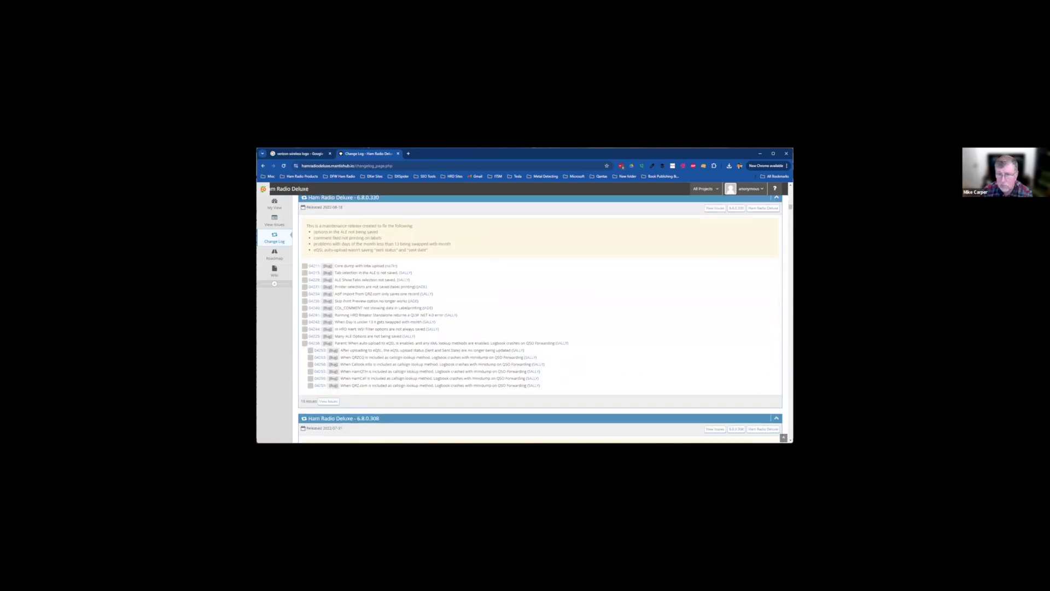
scroll(541, 317, down, 8)
scroll(540, 317, up, 3)
scroll(540, 317, down, 3)
scroll(541, 317, down, 1)
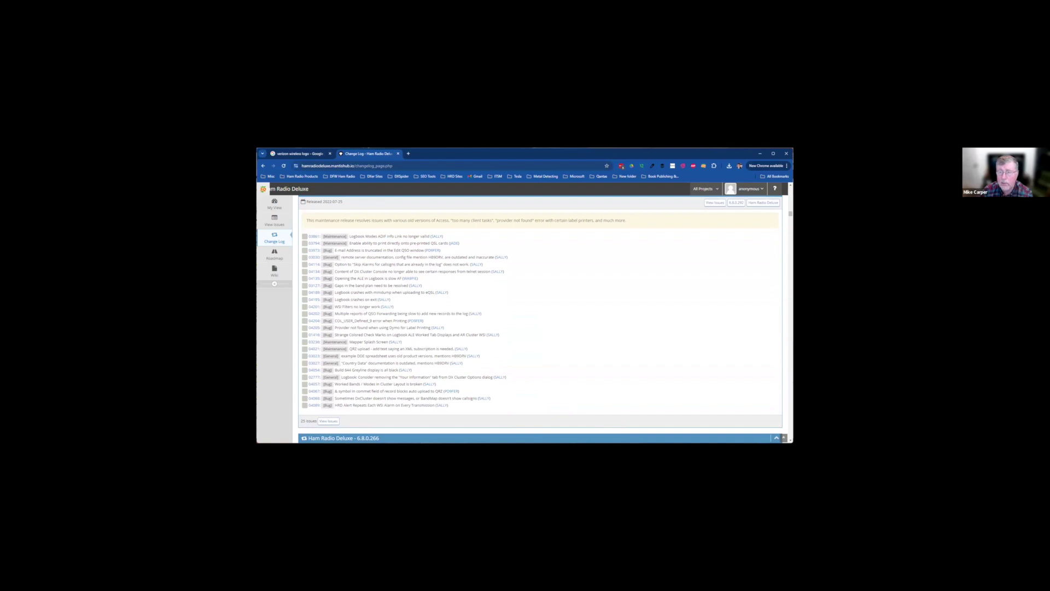
click(314, 286)
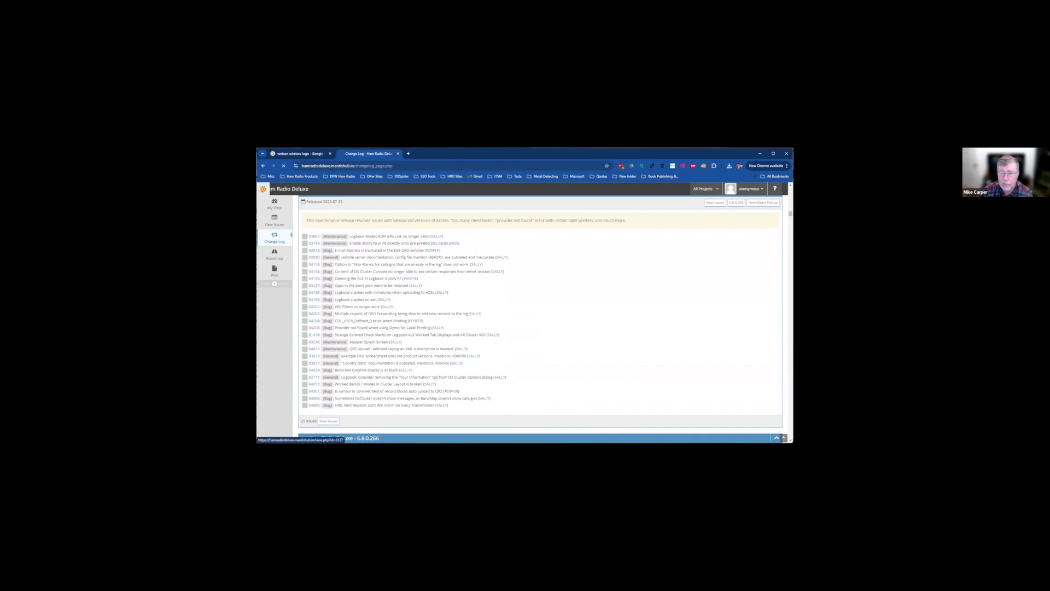
scroll(540, 317, down, 5)
scroll(540, 318, down, 3)
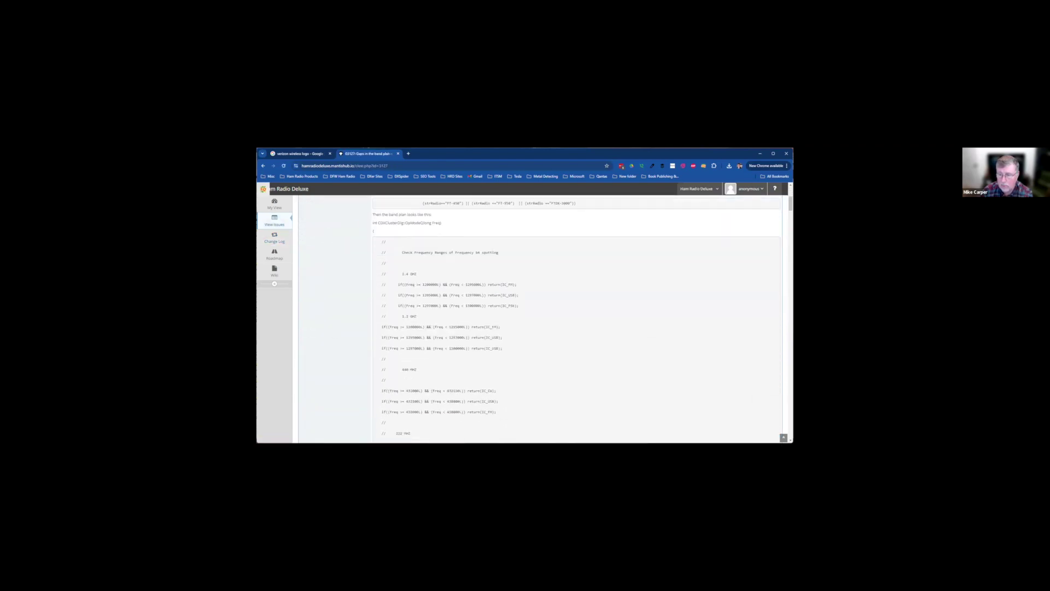
scroll(540, 317, up, 8)
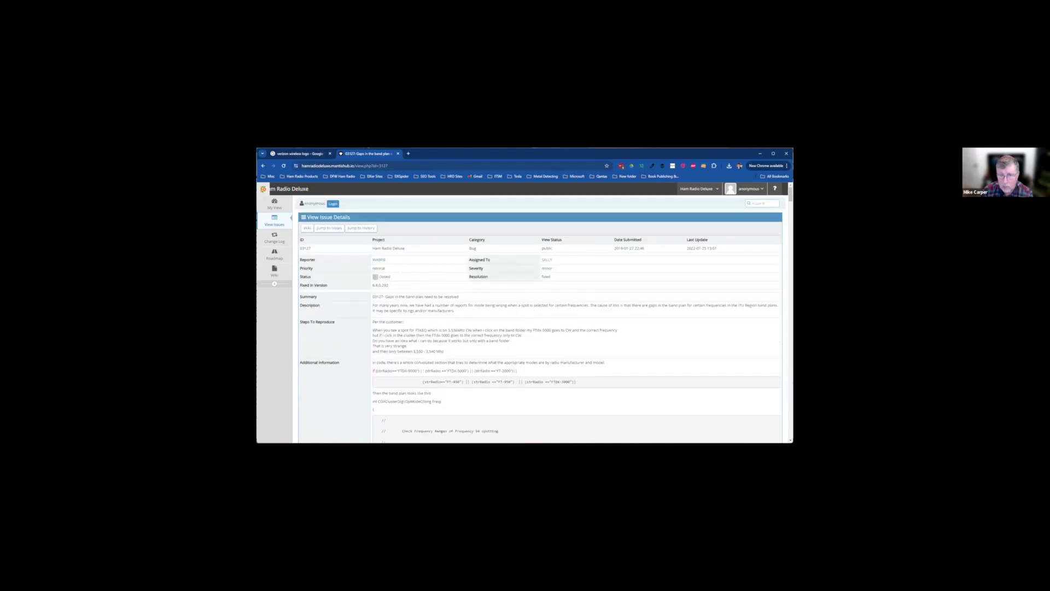
click(275, 238)
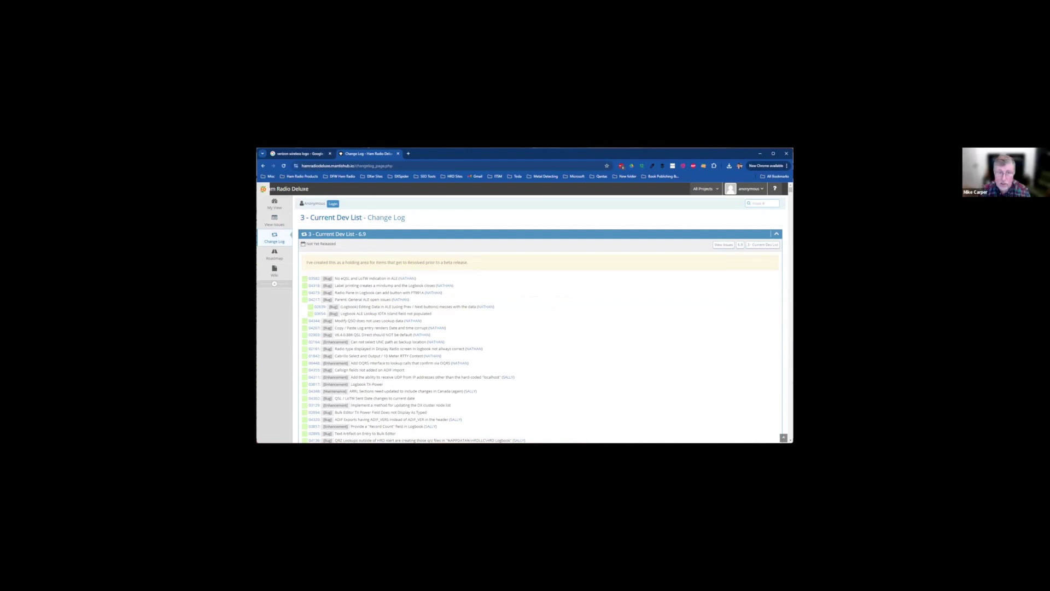
scroll(540, 317, down, 8)
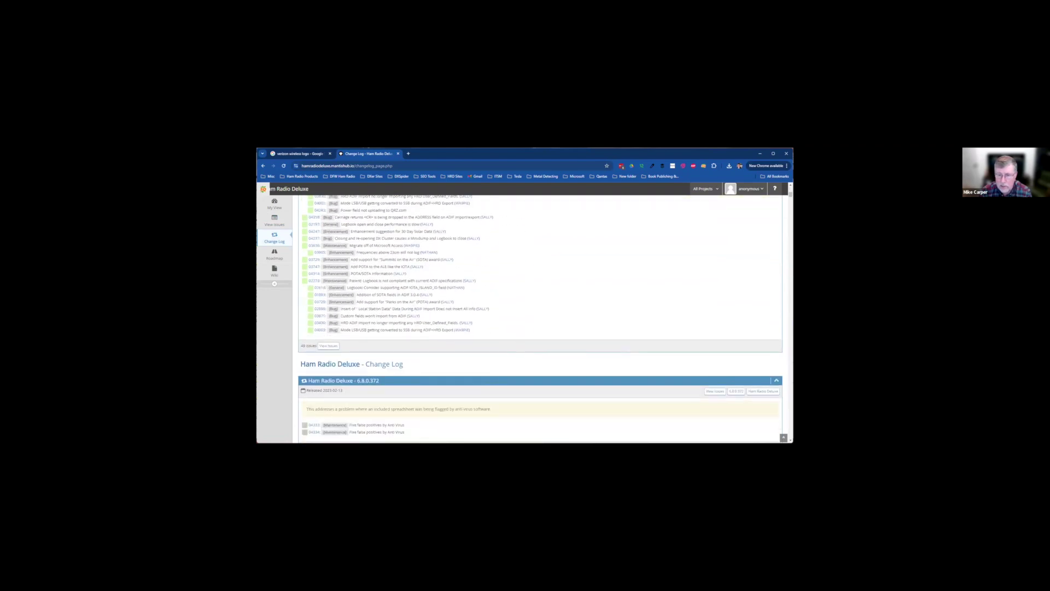
scroll(541, 317, down, 1)
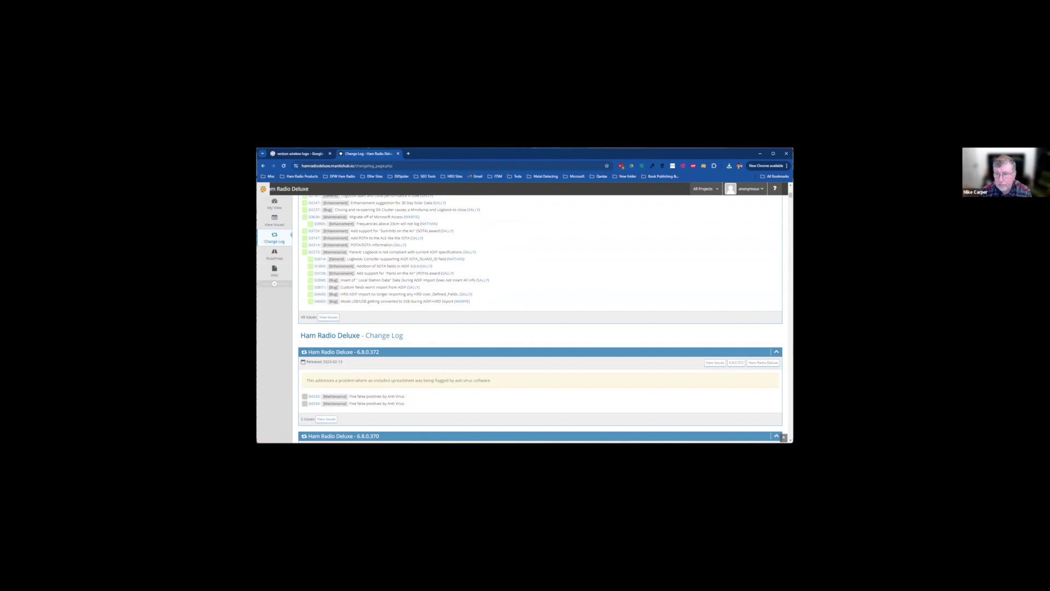
scroll(540, 318, up, 3)
scroll(540, 318, up, 3)
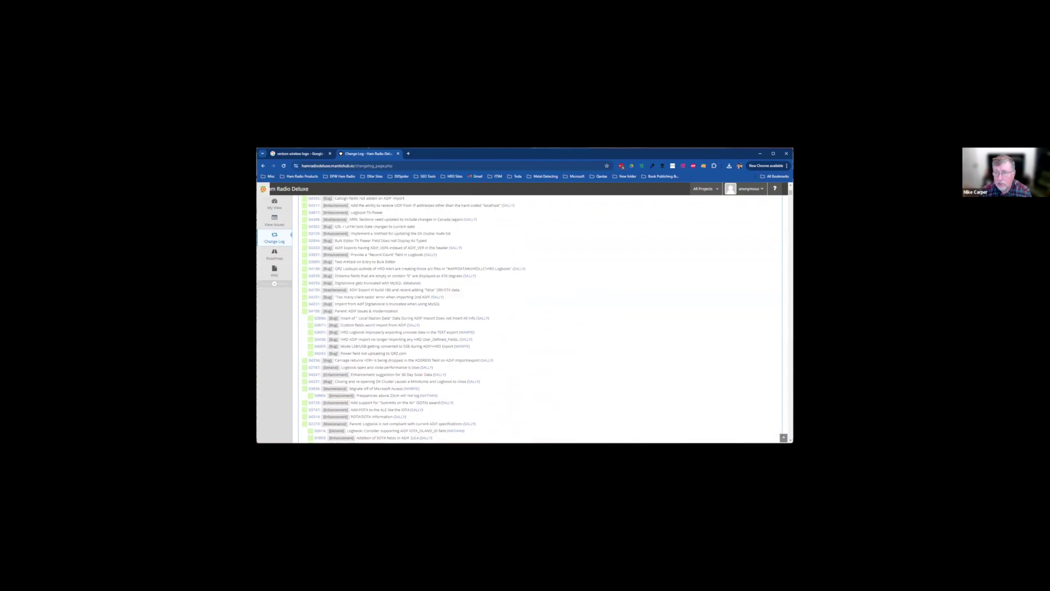
scroll(541, 317, up, 1)
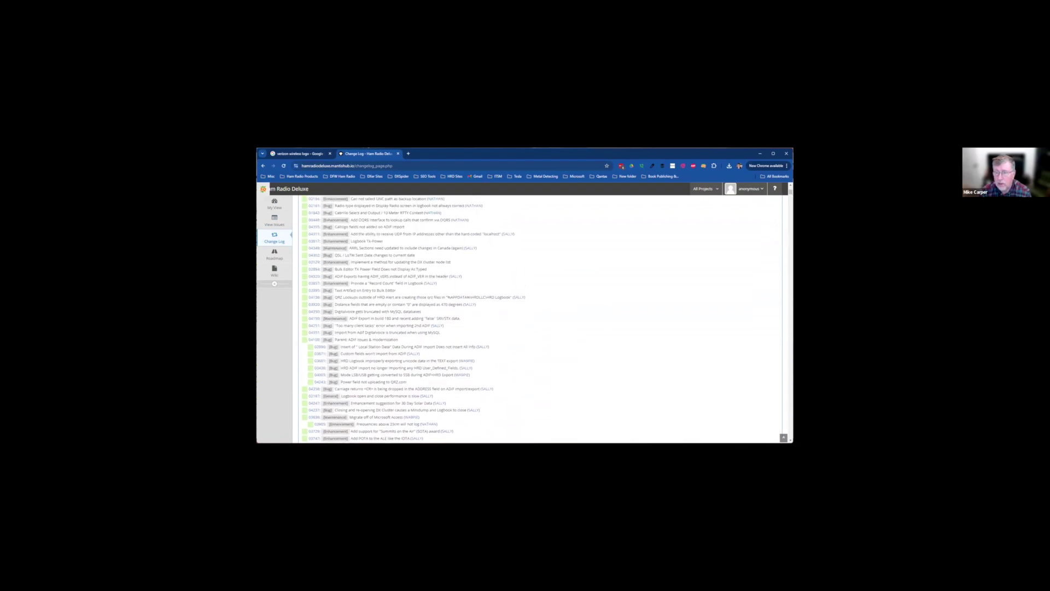
scroll(541, 317, down, 5)
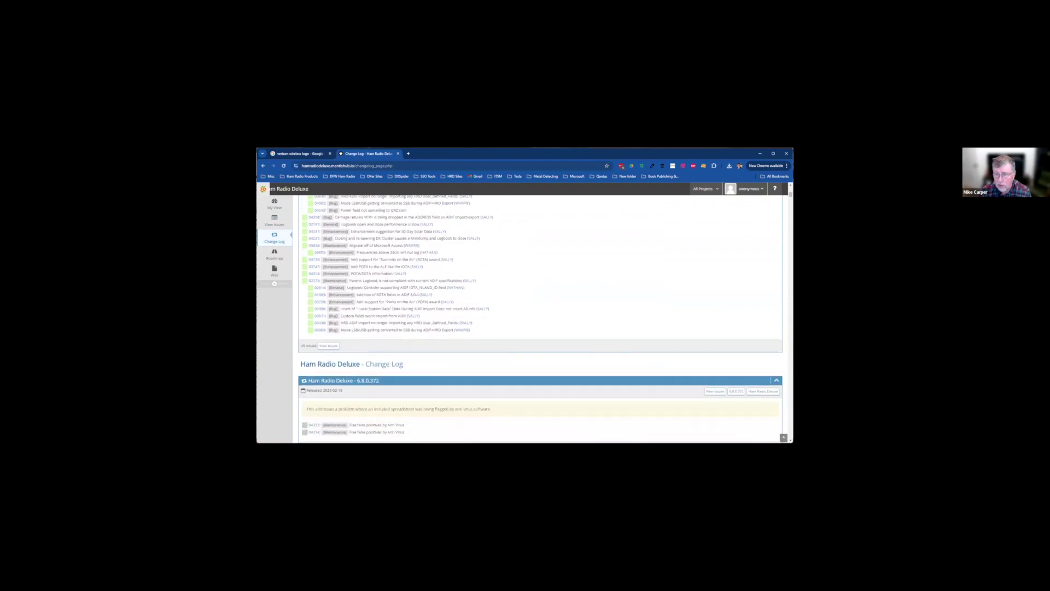
scroll(540, 317, down, 8)
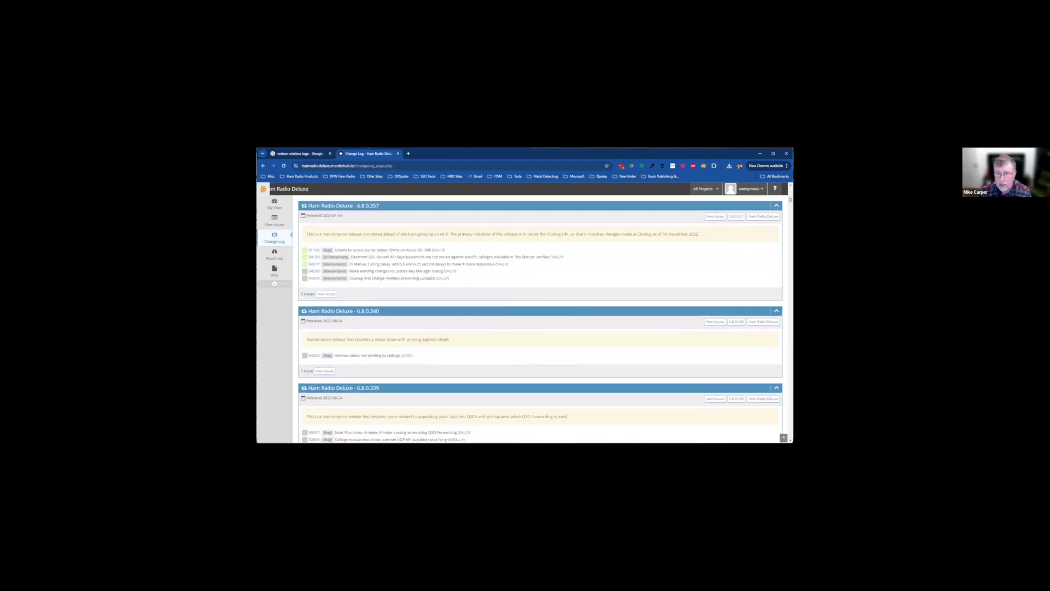
click(314, 250)
scroll(540, 317, down, 1)
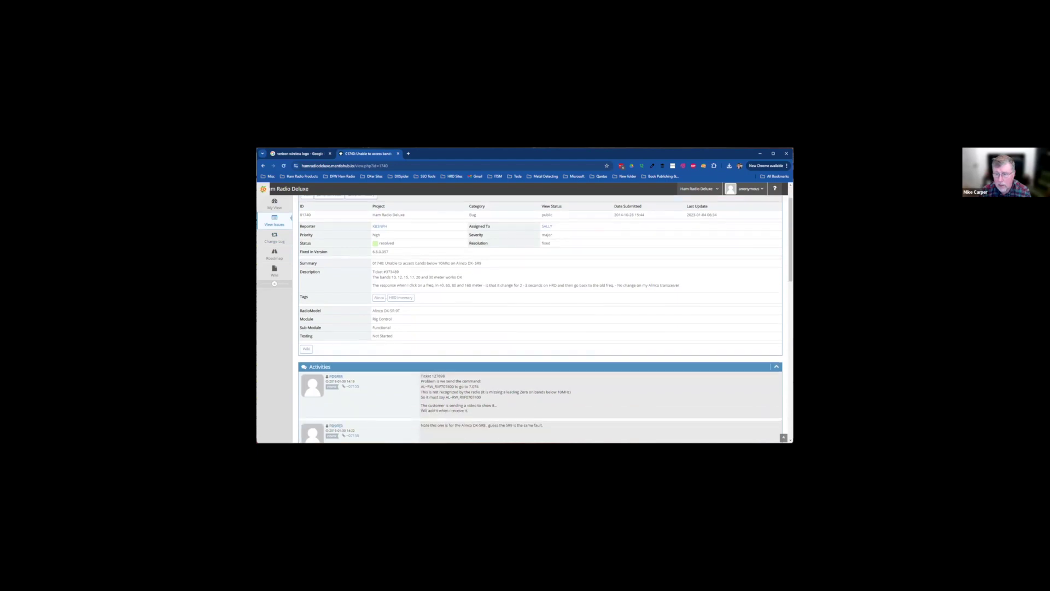
scroll(541, 317, down, 3)
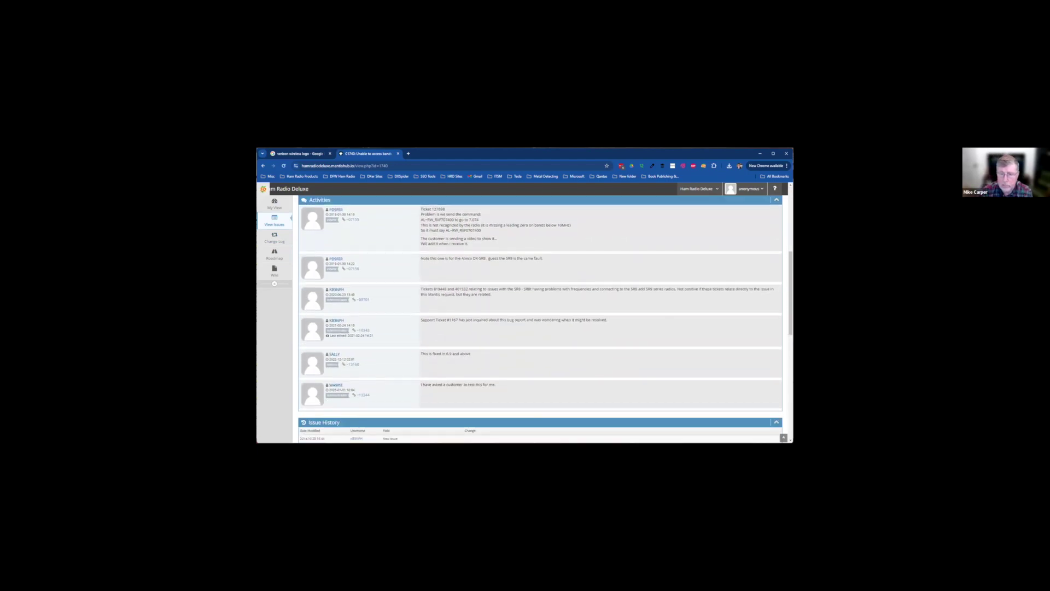
scroll(540, 317, up, 5)
scroll(540, 317, up, 1)
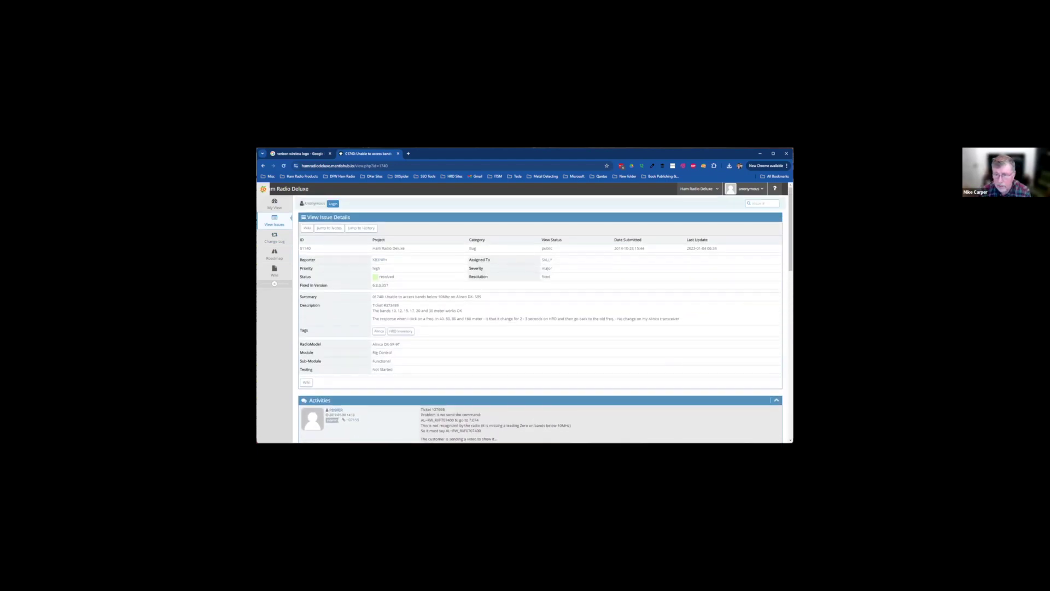
click(274, 237)
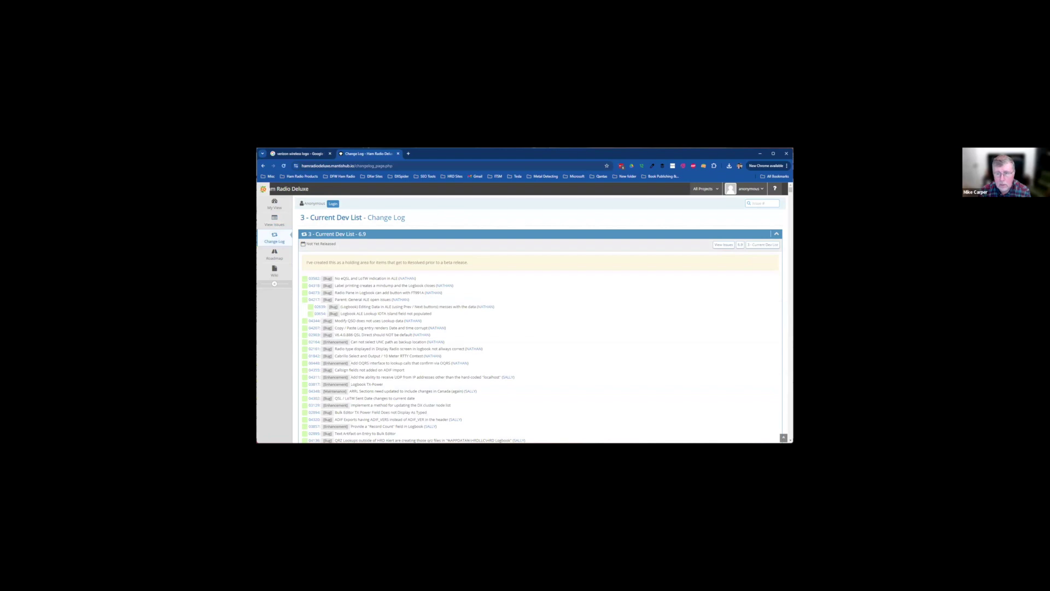
Switch from the MantisHub change log in Chrome back to HRD Logbook
key(alt+Tab)
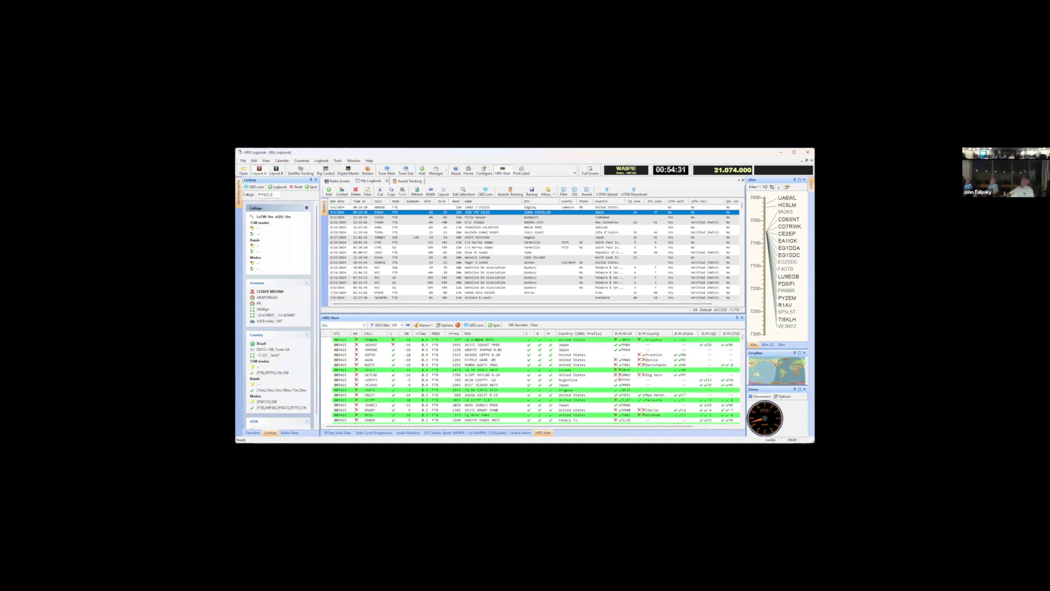
Toggle the lower pane between DX cluster spots and the HRD Alert FT8 decodes
click(477, 432)
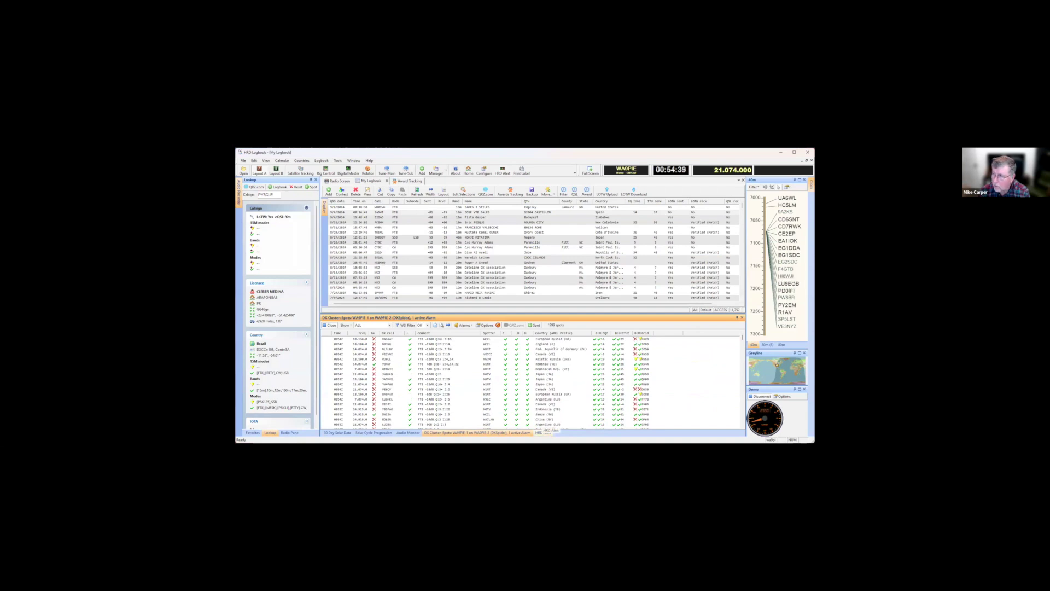
click(541, 433)
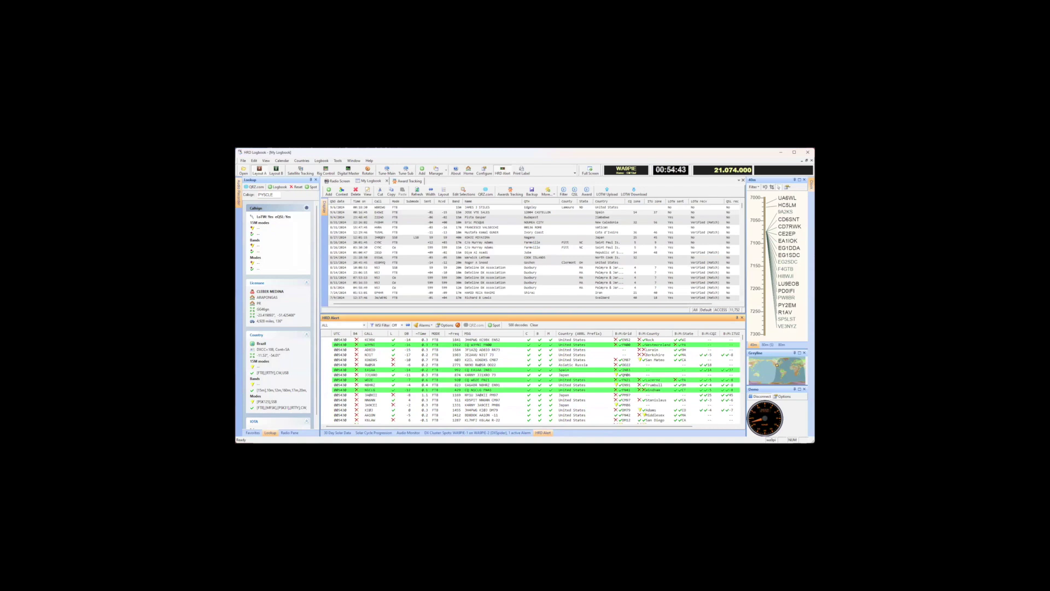
click(477, 432)
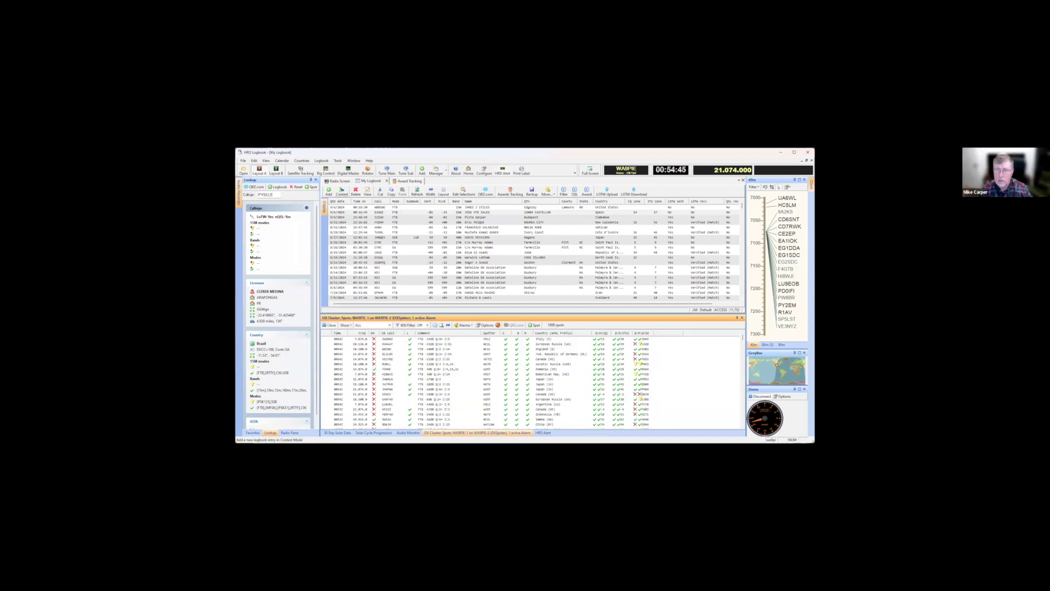
Show the Logbook File > Import choices: ADIF (ADI), ADIF (ADX), HRD/DM780 v4 and Text
click(322, 161)
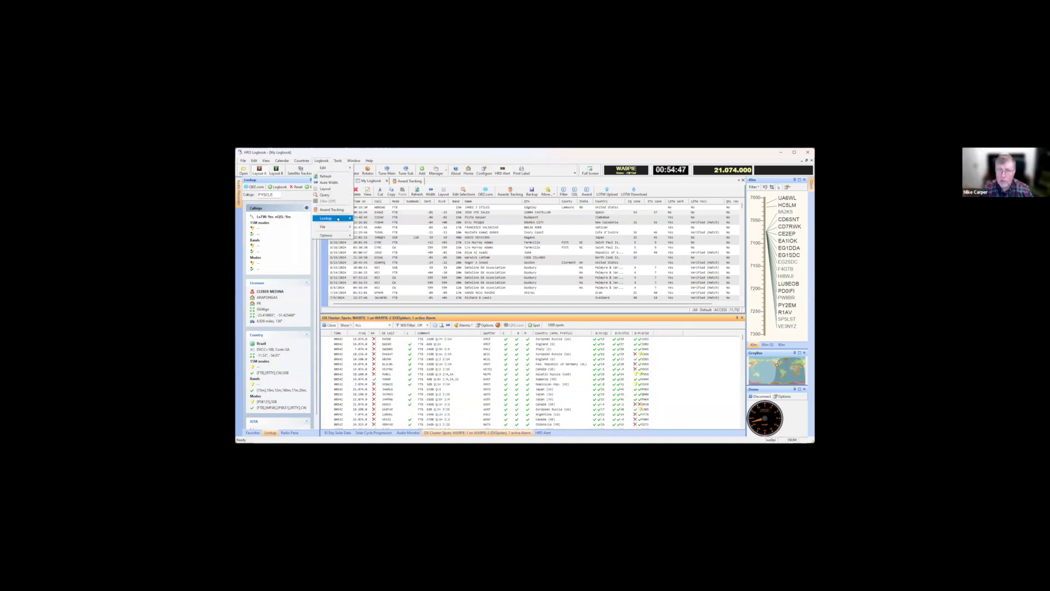
mouse_move(340, 226)
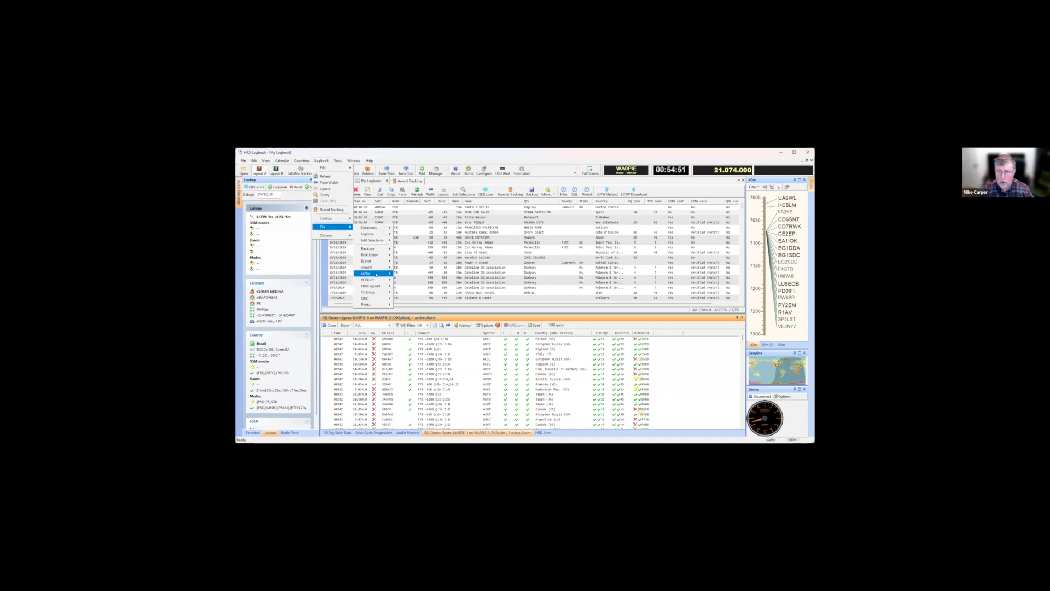
mouse_move(377, 267)
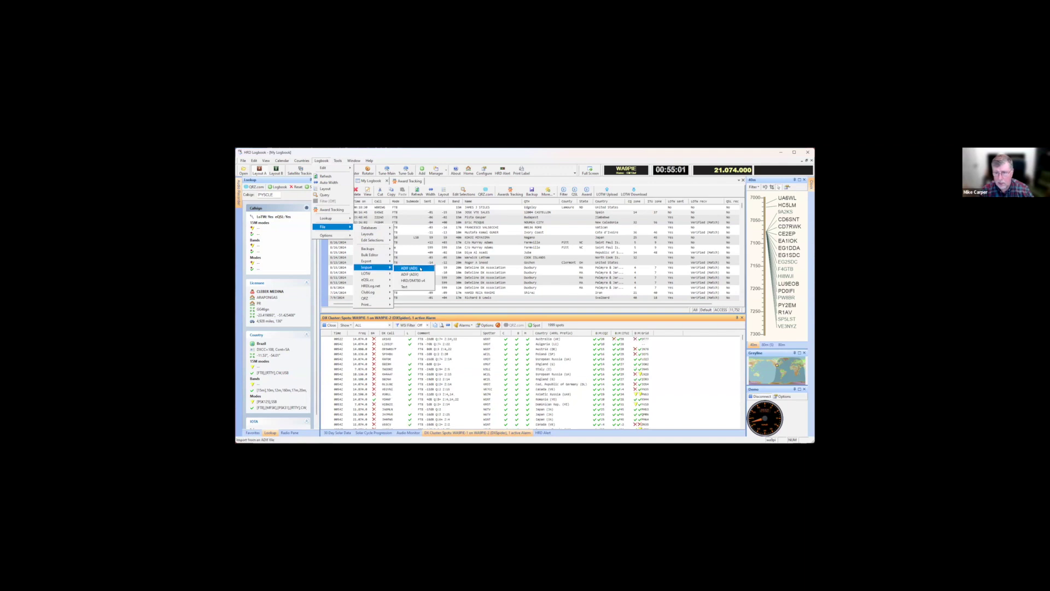
Open the ADIF (ADI) import window, then close it without importing
click(420, 268)
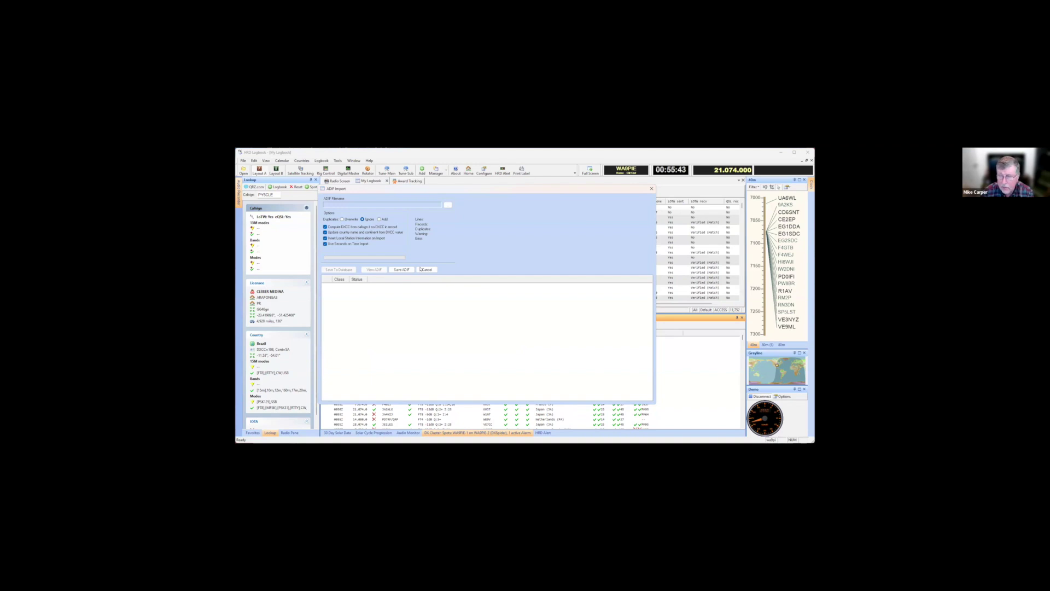
click(422, 270)
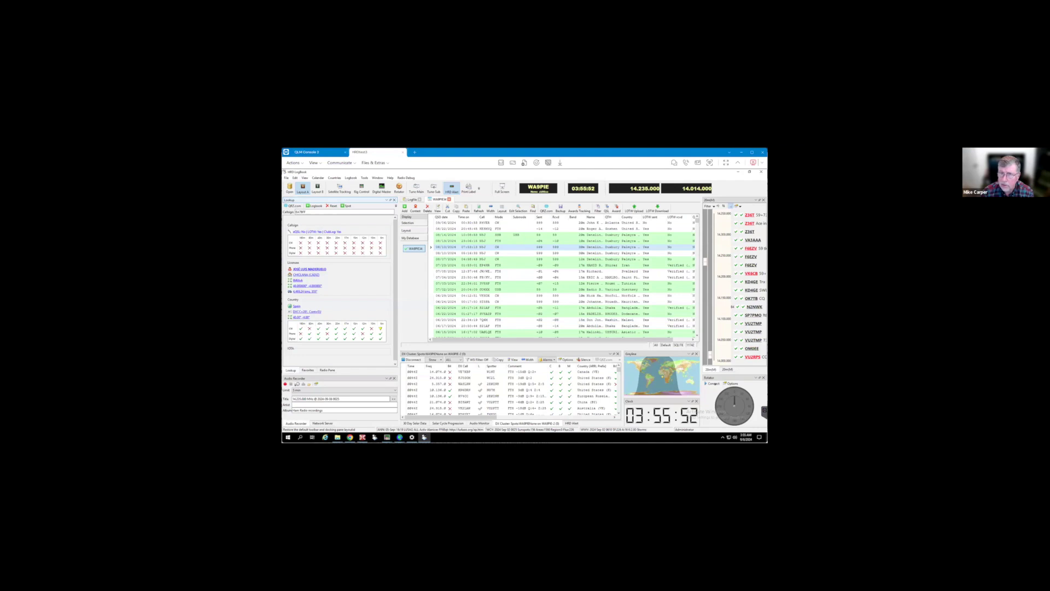
On the remote logbook, choose Import and Export > Import ADIF (ADI)
click(350, 178)
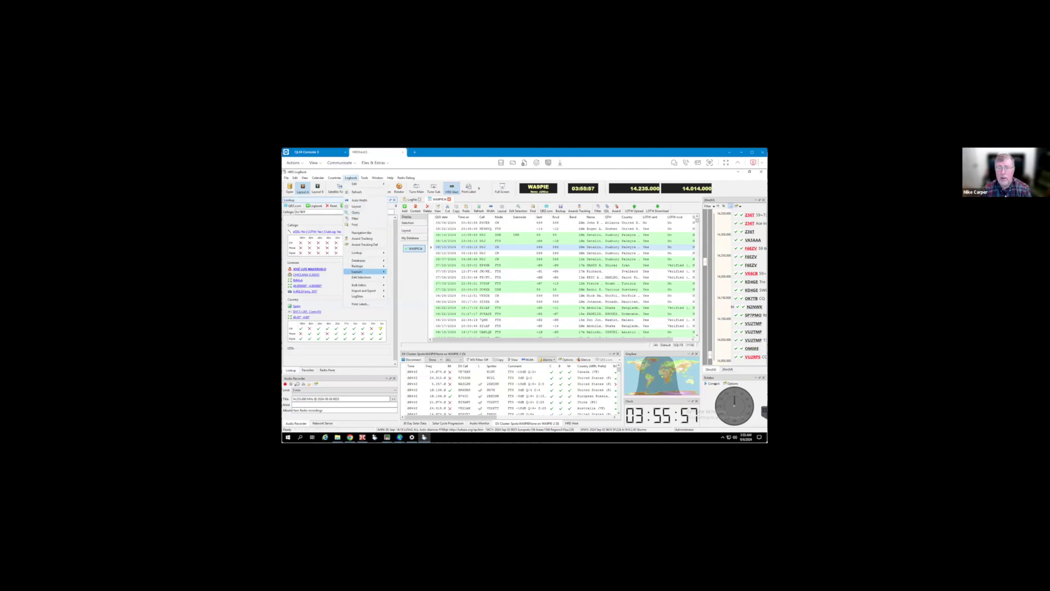
mouse_move(365, 291)
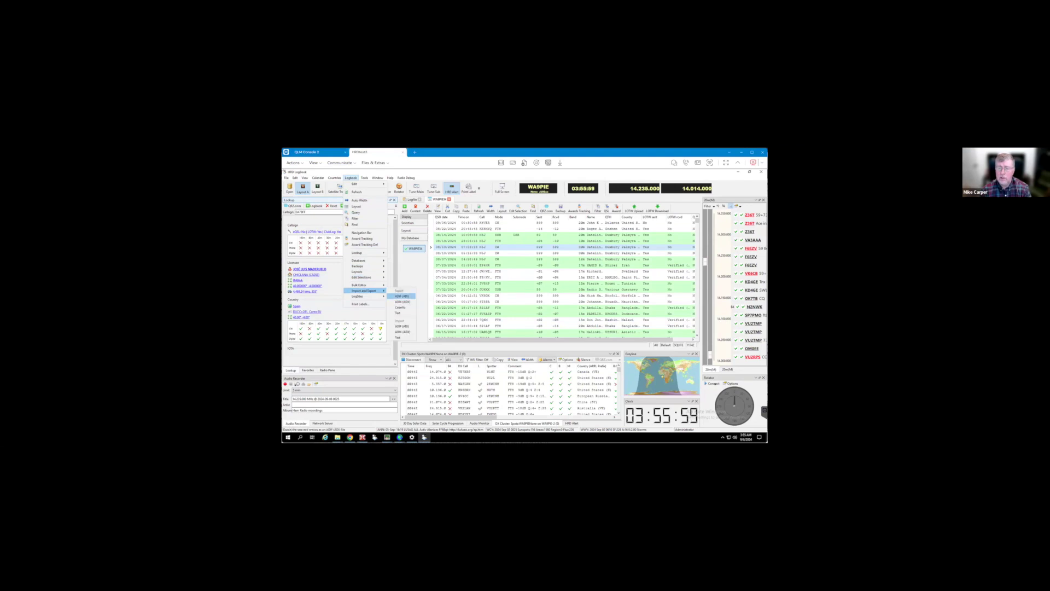
click(402, 326)
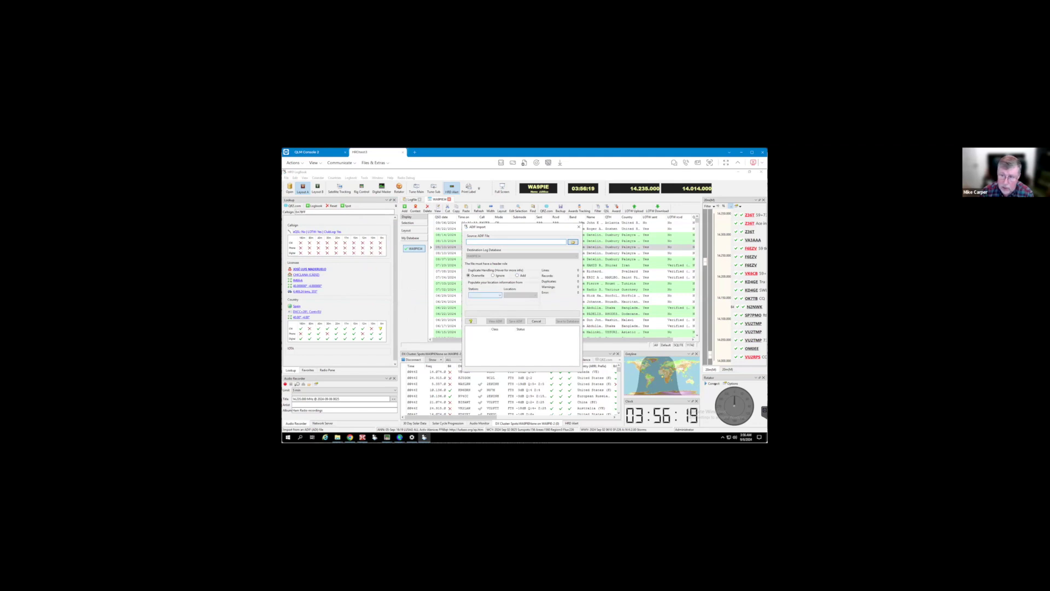
Check the import's Station list, close the ADIF Import dialog unused, and return to the browser
click(485, 295)
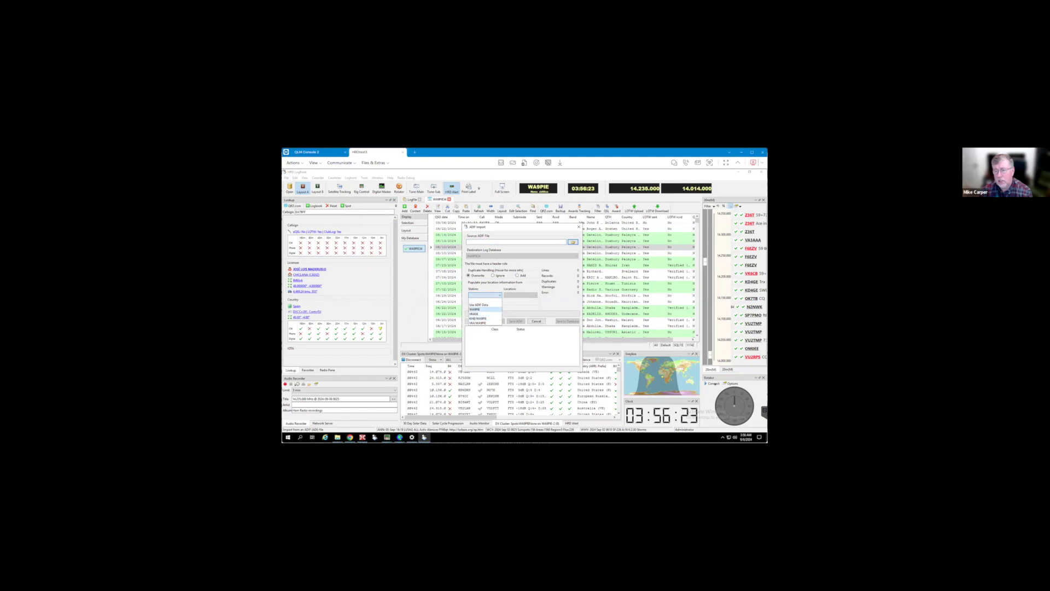
click(475, 309)
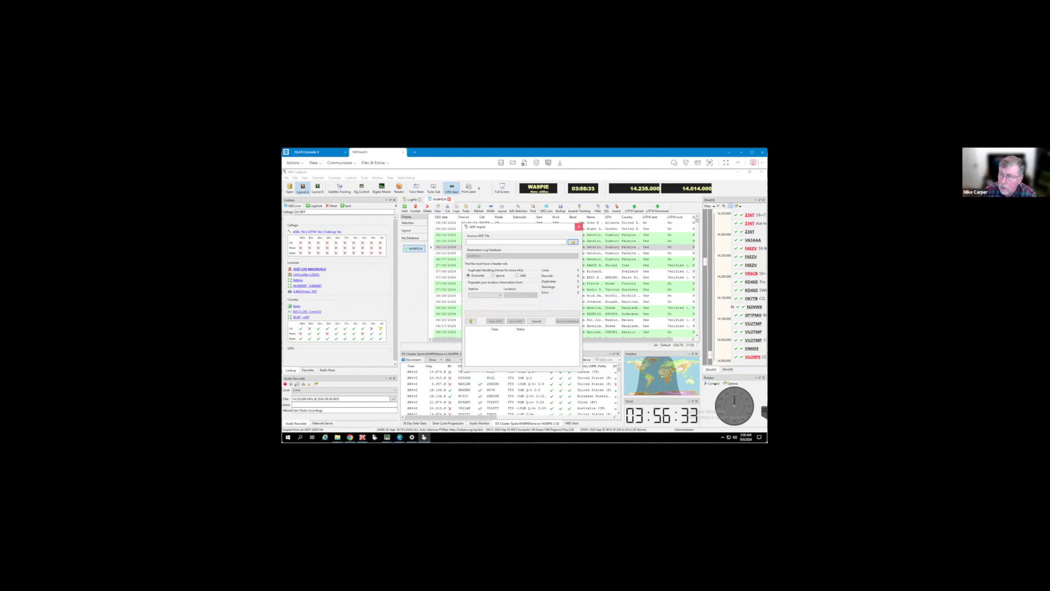
click(579, 227)
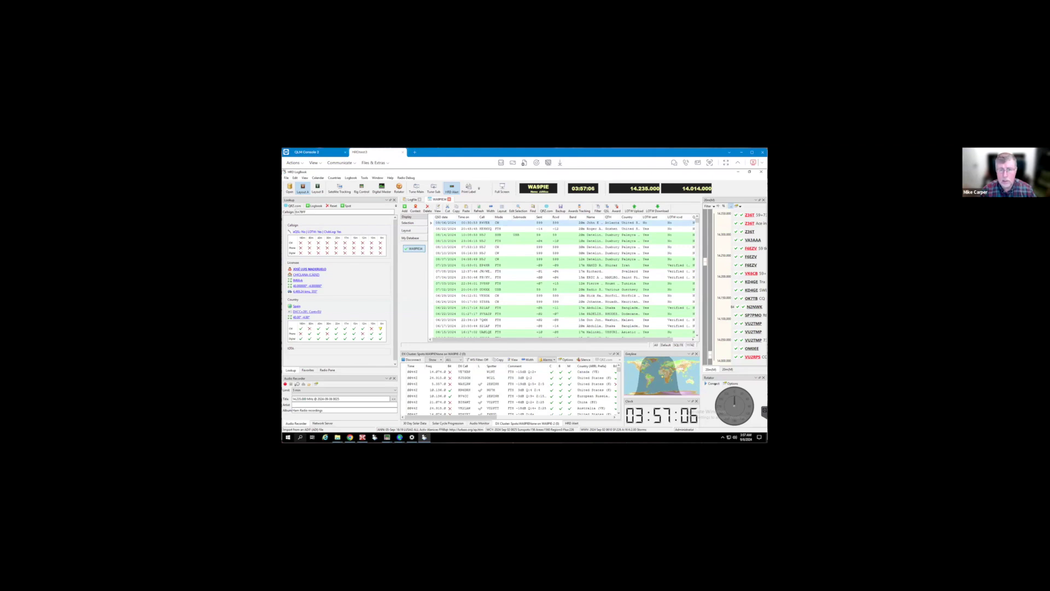
key(alt+Tab)
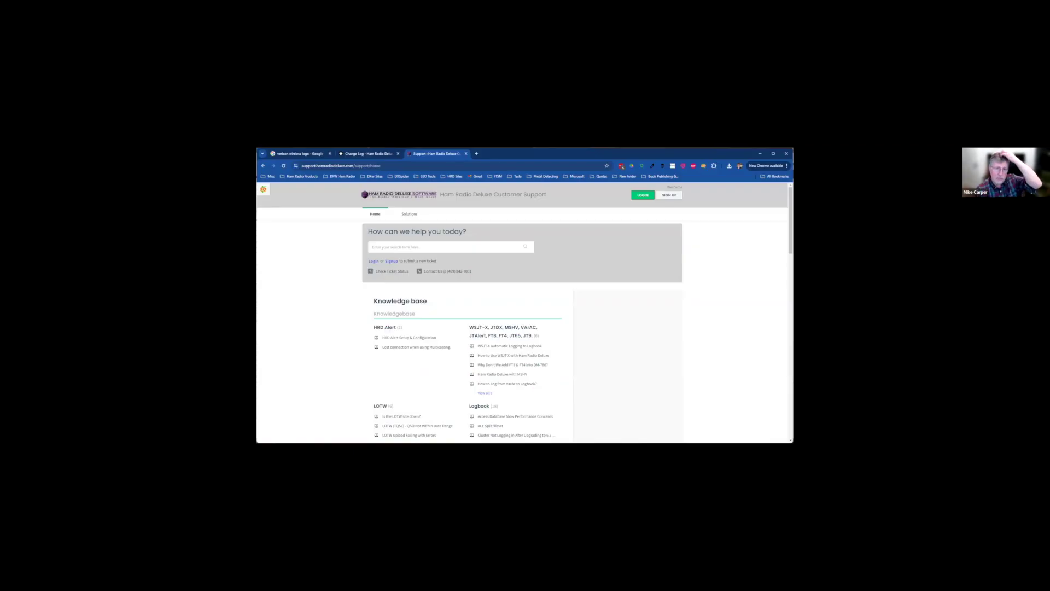
Search the knowledge base for 'importing' and open the Importing Log Files article
click(444, 246)
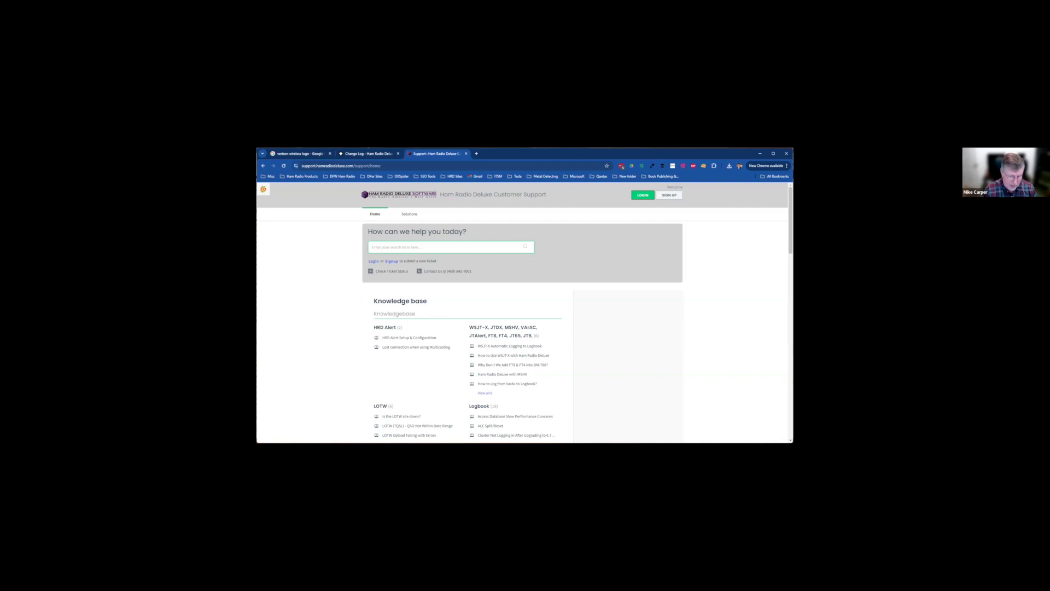
text(importing)
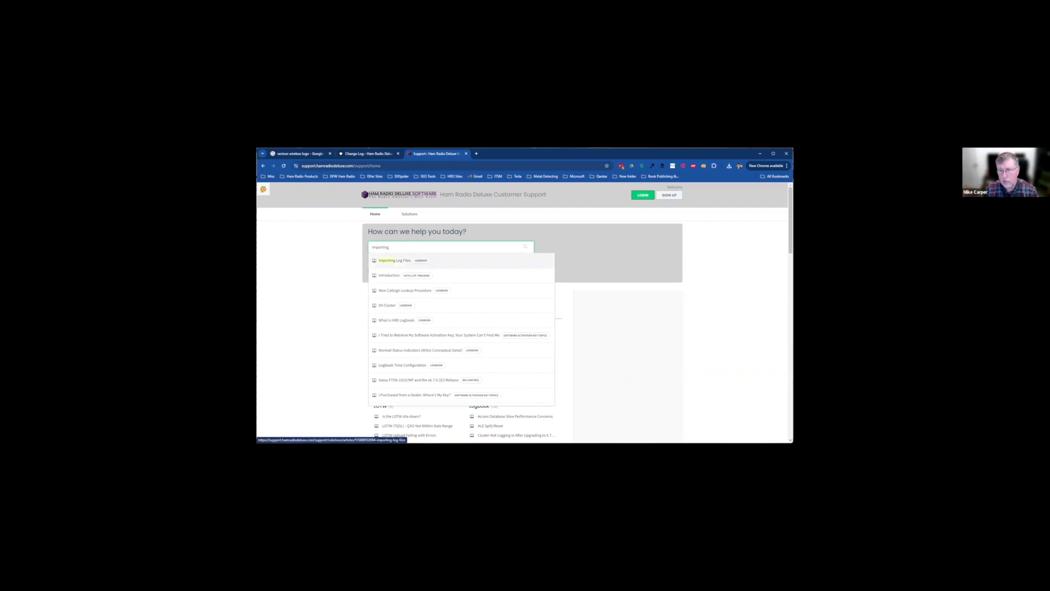
click(394, 261)
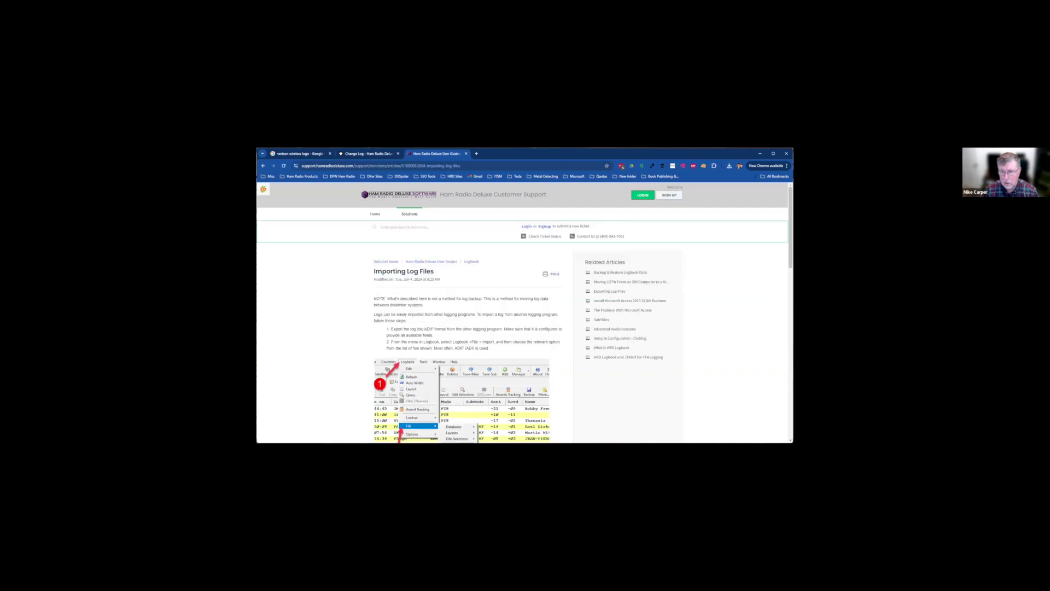
Skim the Importing Log Files article, then start a new knowledge-base search for WSJT-X
scroll(522, 311, down, 5)
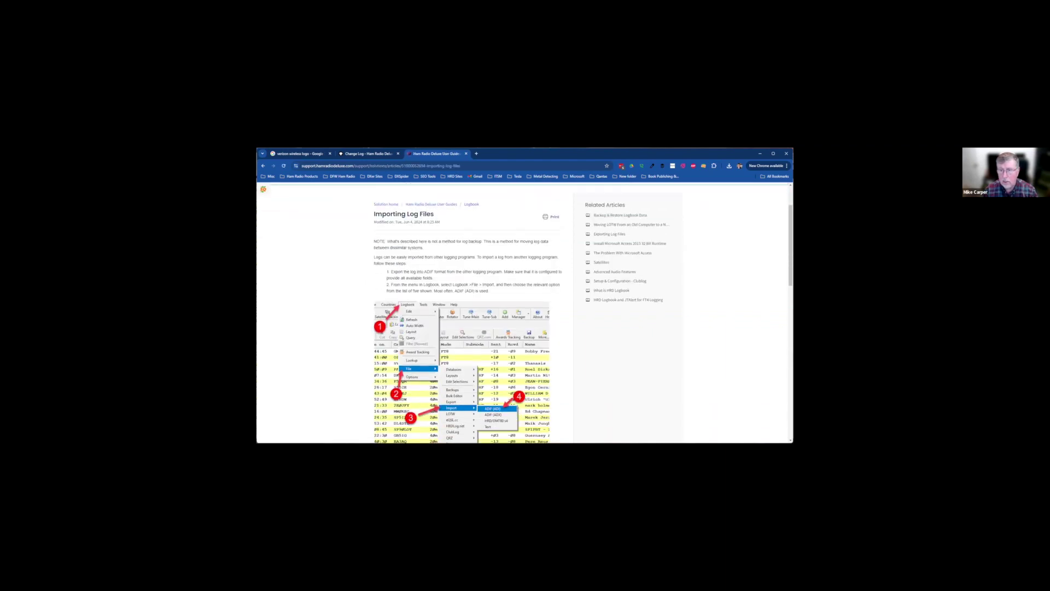
scroll(522, 311, down, 10)
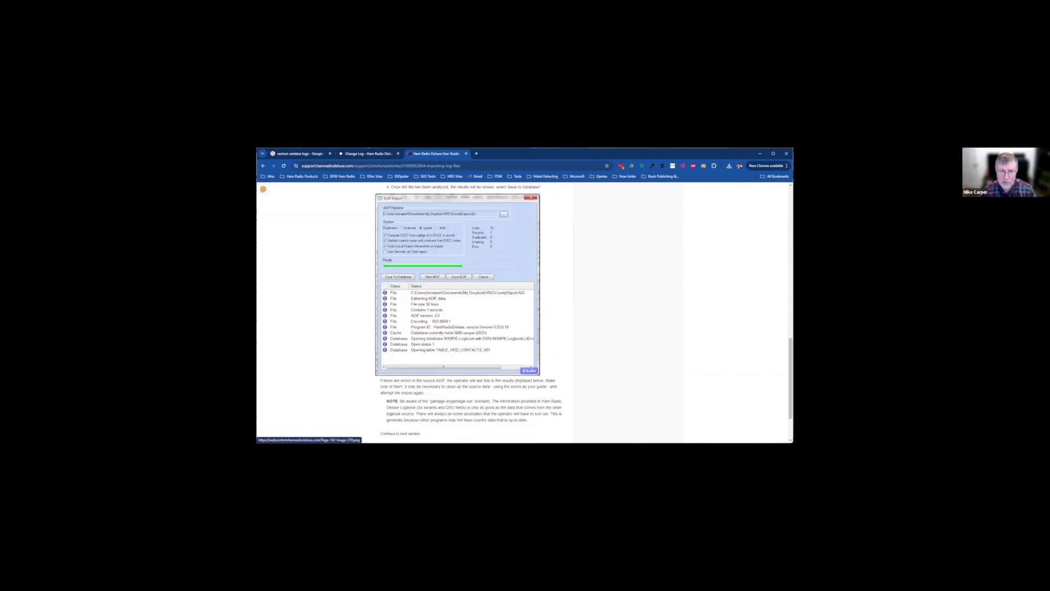
scroll(524, 312, up, 1)
scroll(524, 312, up, 10)
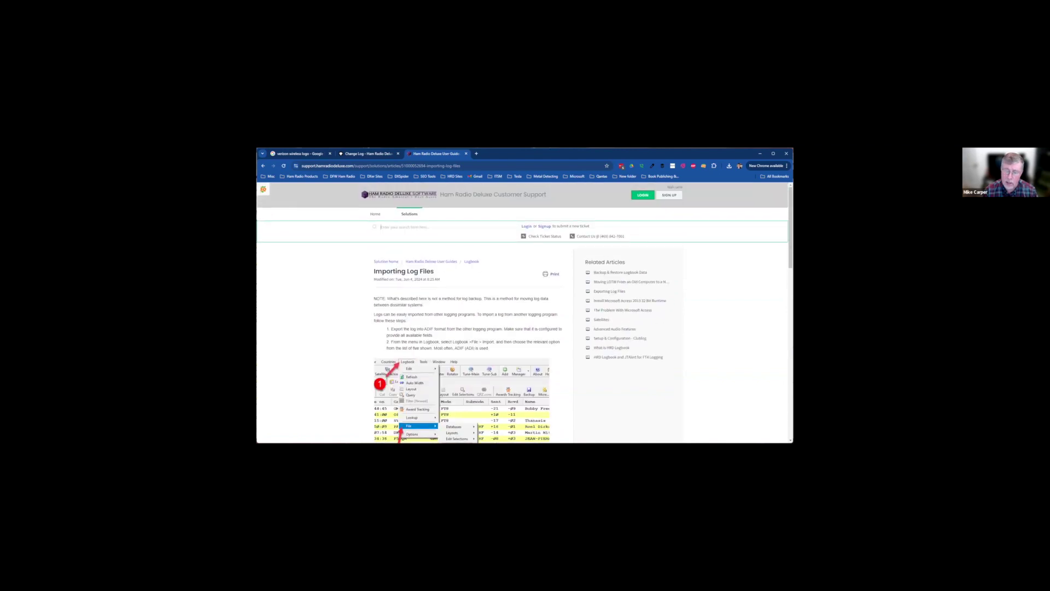
text(we)
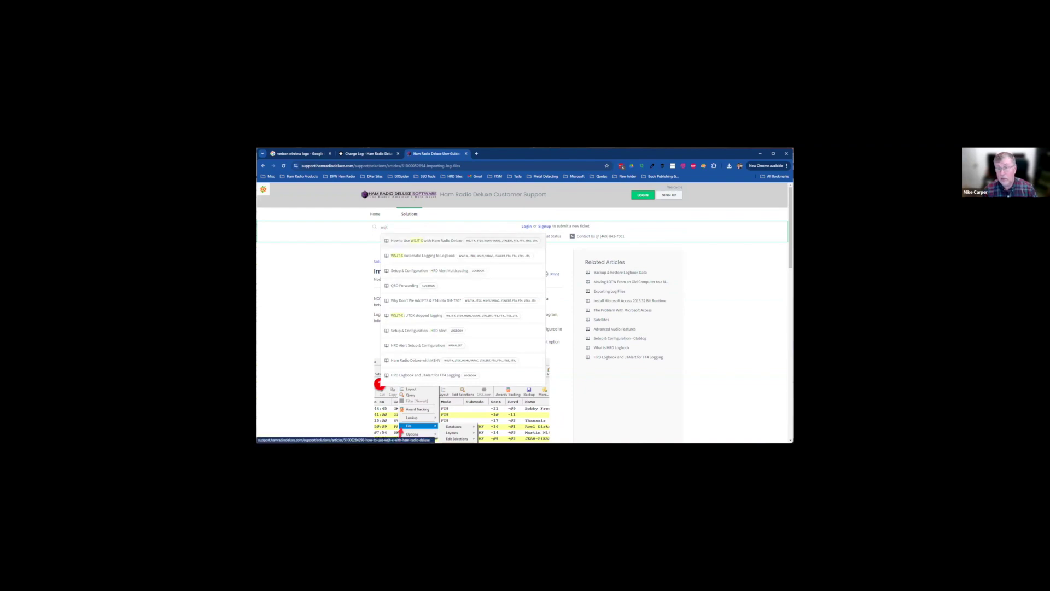
Open and skim 'How to Use WSJT-X with Ham Radio Deluxe', then search for 'ft8'
click(426, 241)
scroll(524, 312, down, 2)
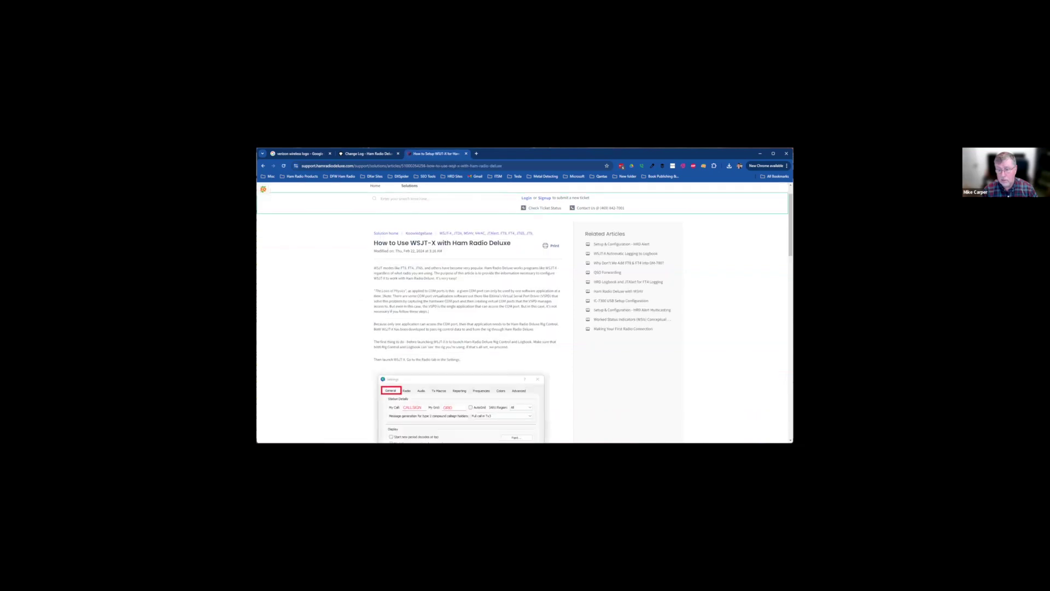
scroll(524, 311, down, 10)
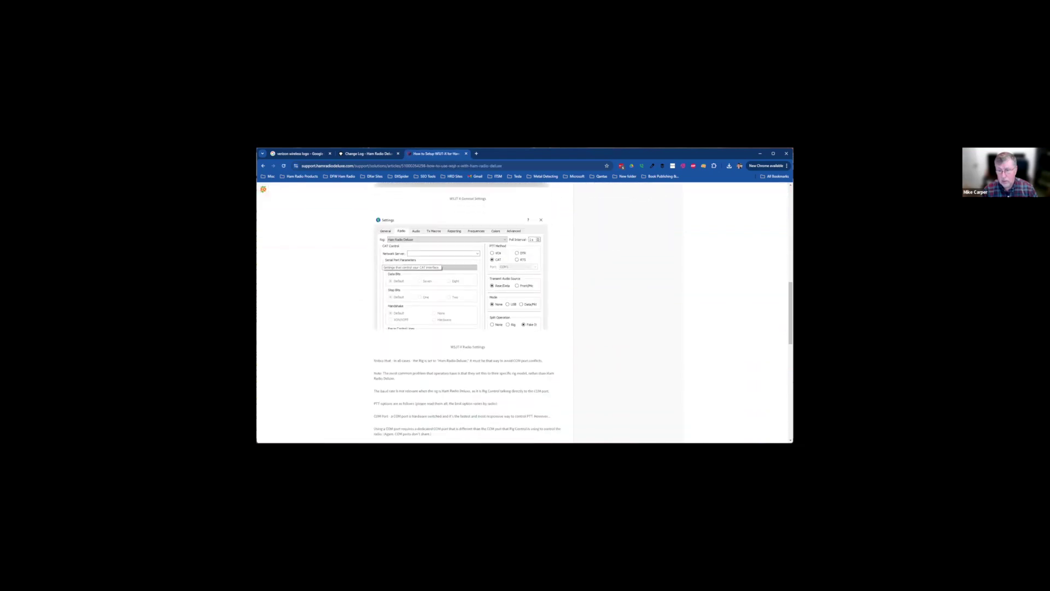
scroll(524, 312, down, 8)
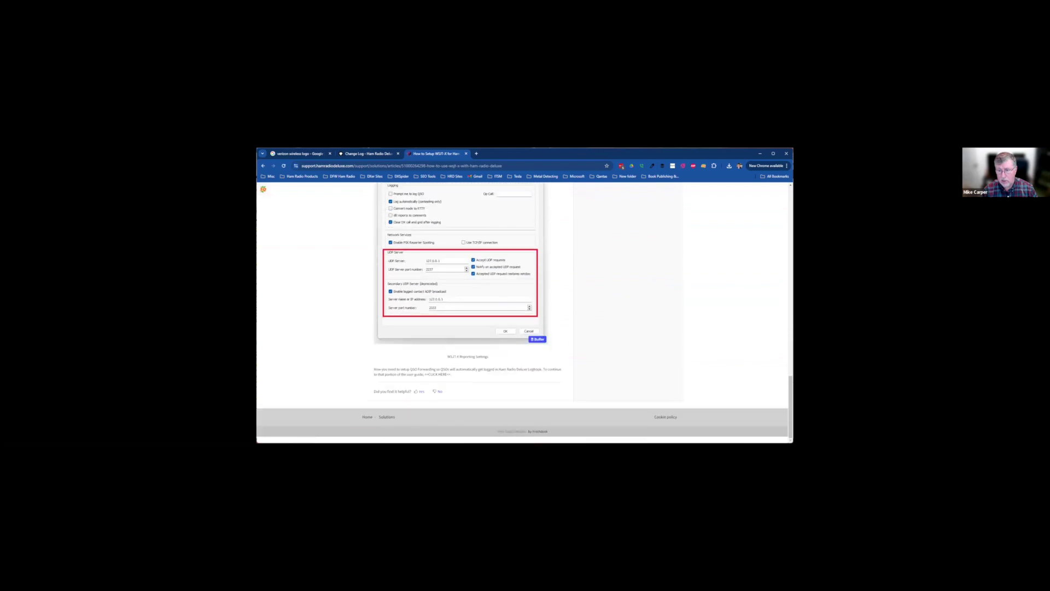
scroll(524, 312, up, 18)
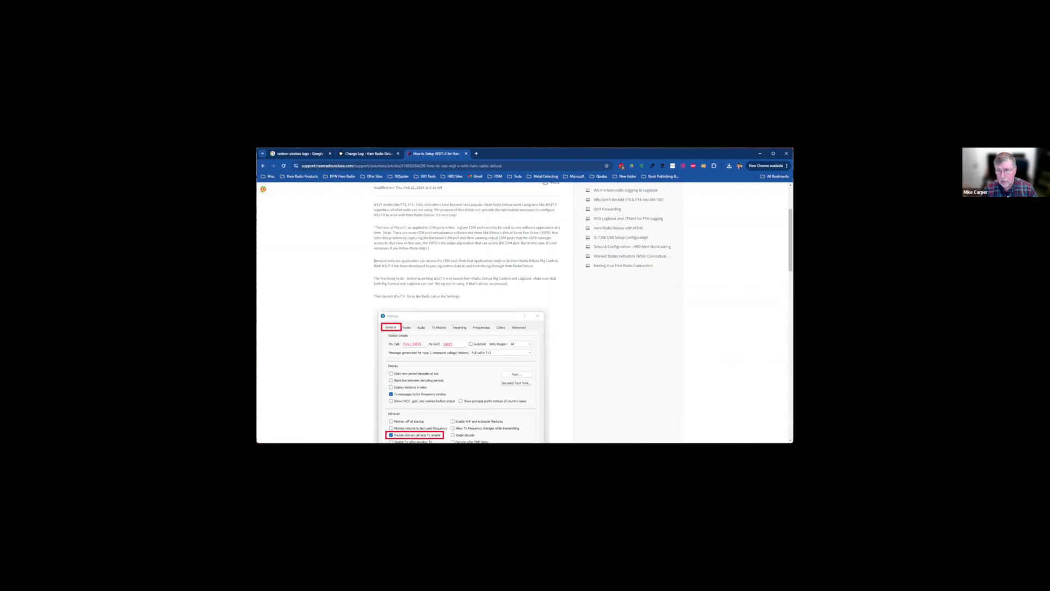
text(ft8)
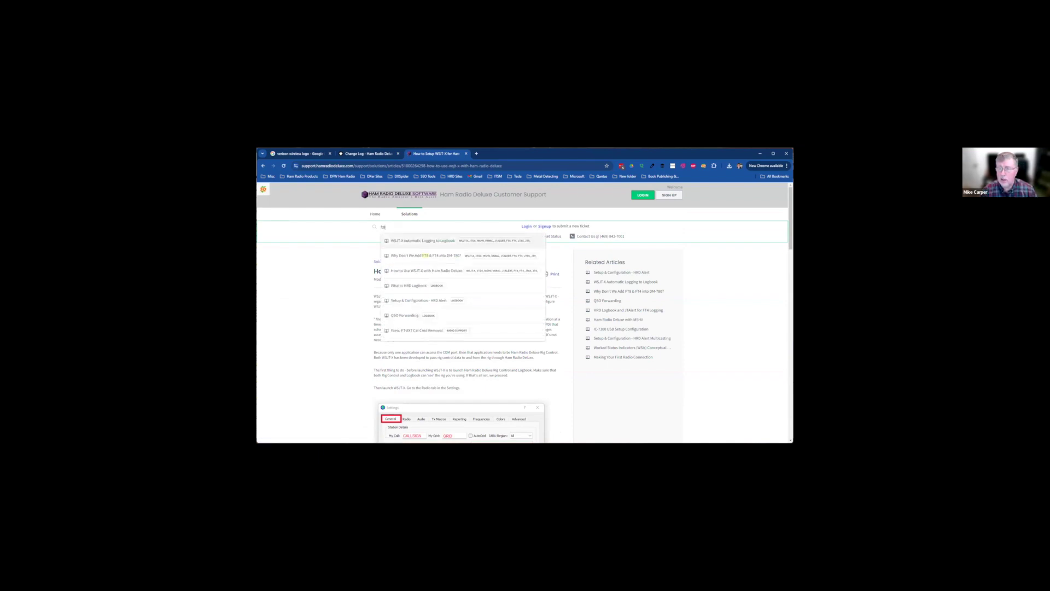
Open 'WSJT-X Automatic Logging to Logbook' and scroll through its two demo videos
click(423, 241)
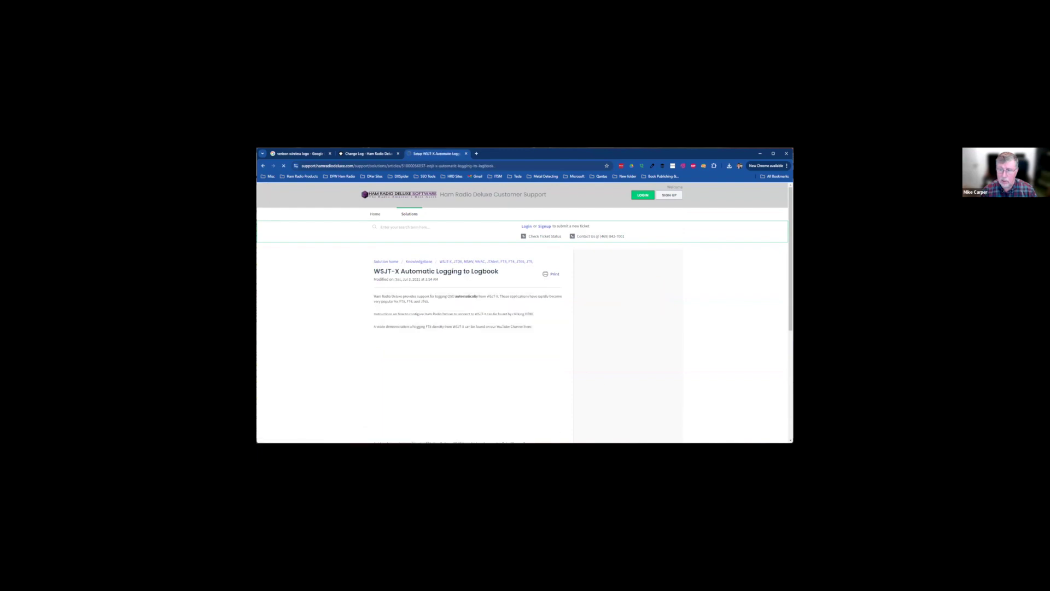
scroll(524, 312, down, 2)
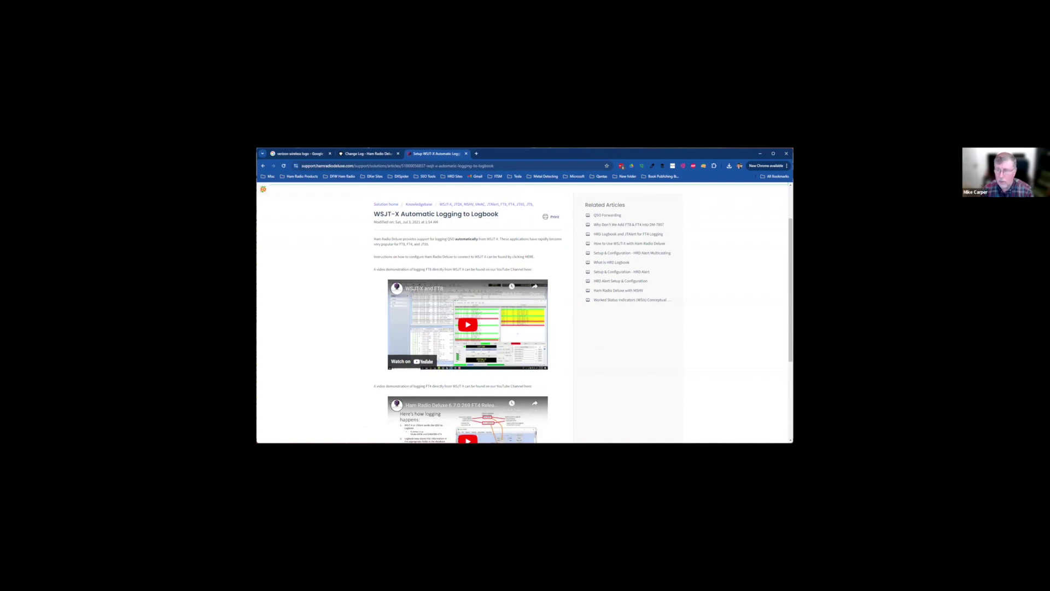
scroll(524, 311, down, 1)
scroll(524, 311, down, 3)
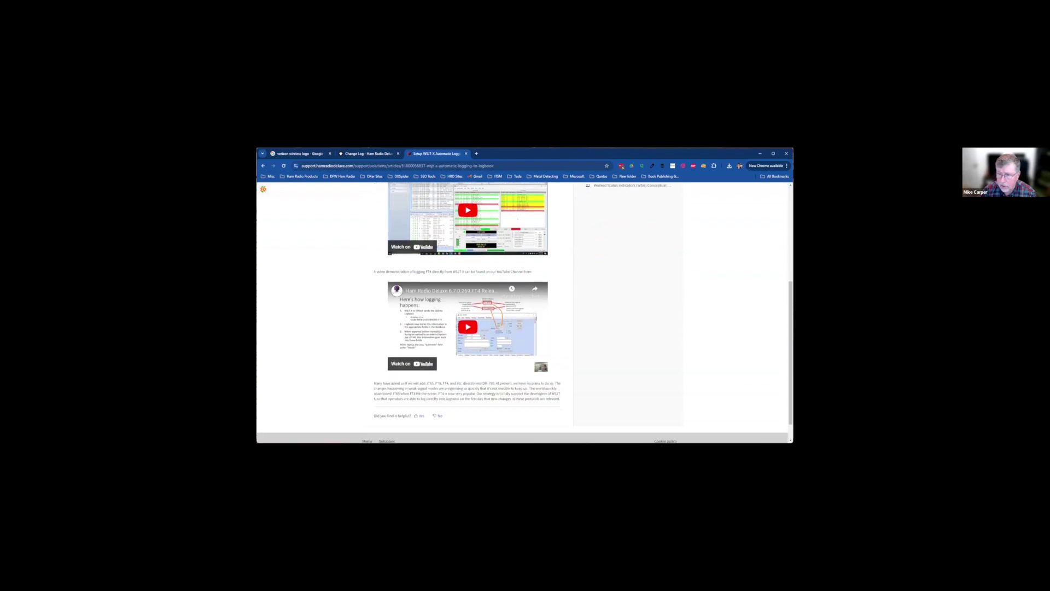
scroll(524, 312, up, 5)
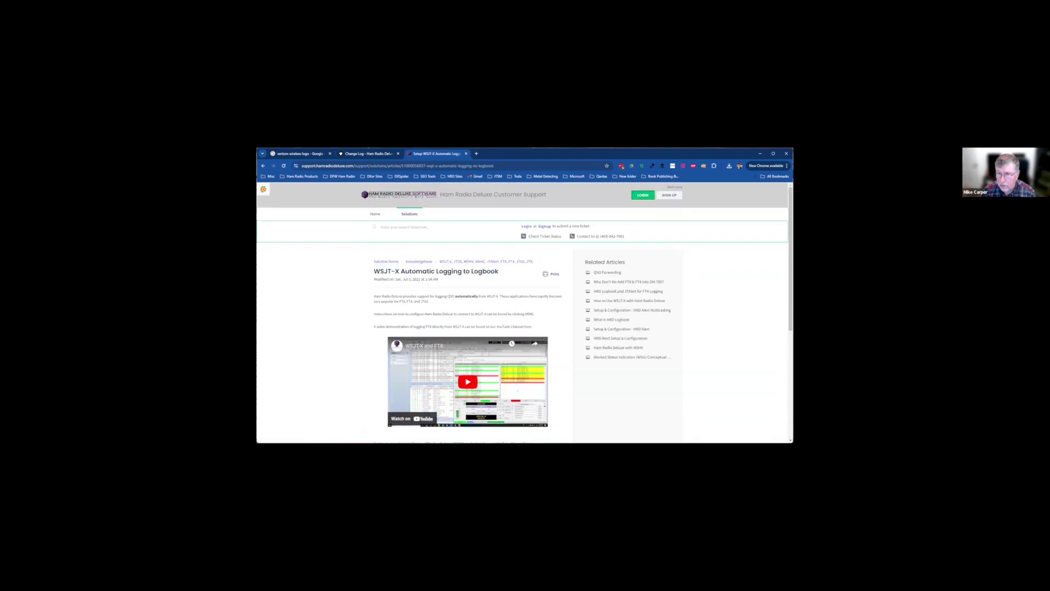
Search 'satellite', open the Satellite Tracking Introduction, then continue to the Satellites article on Keplerian elements
text(satellite)
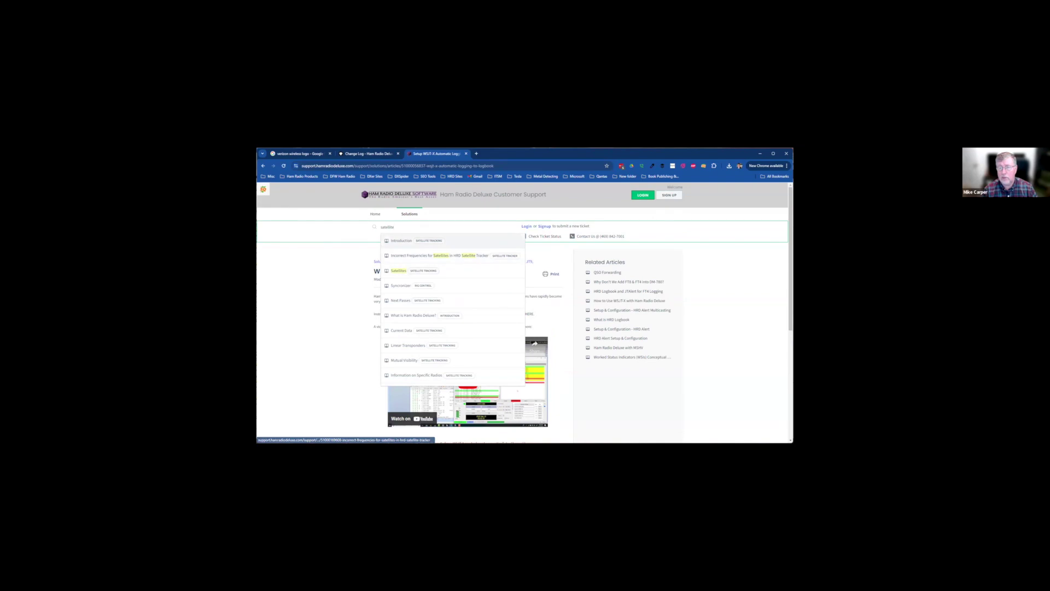
key(Return)
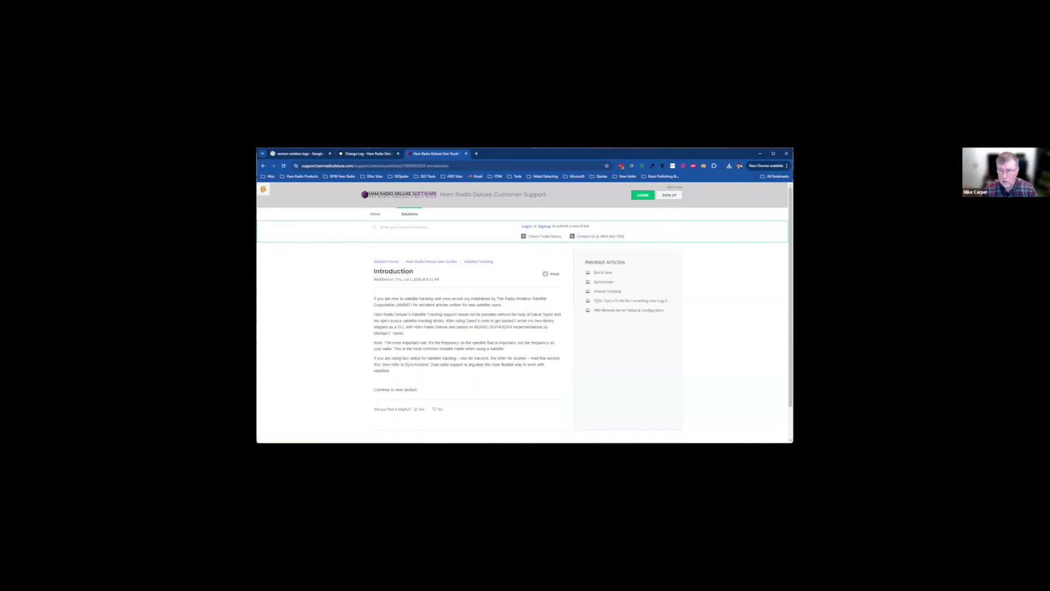
click(395, 389)
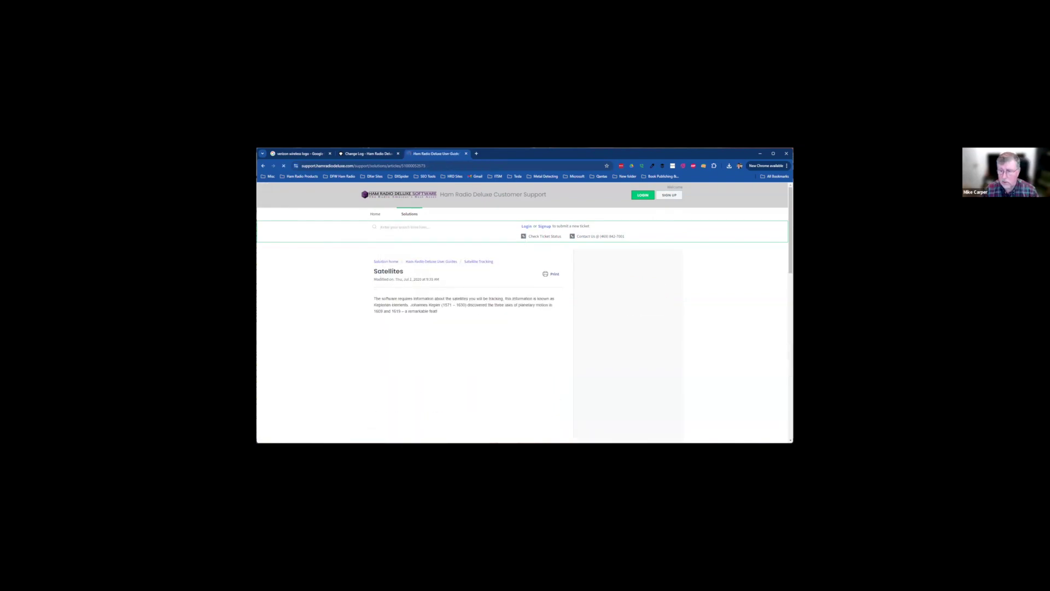
scroll(468, 311, down, 4)
scroll(468, 312, down, 5)
scroll(468, 311, up, 8)
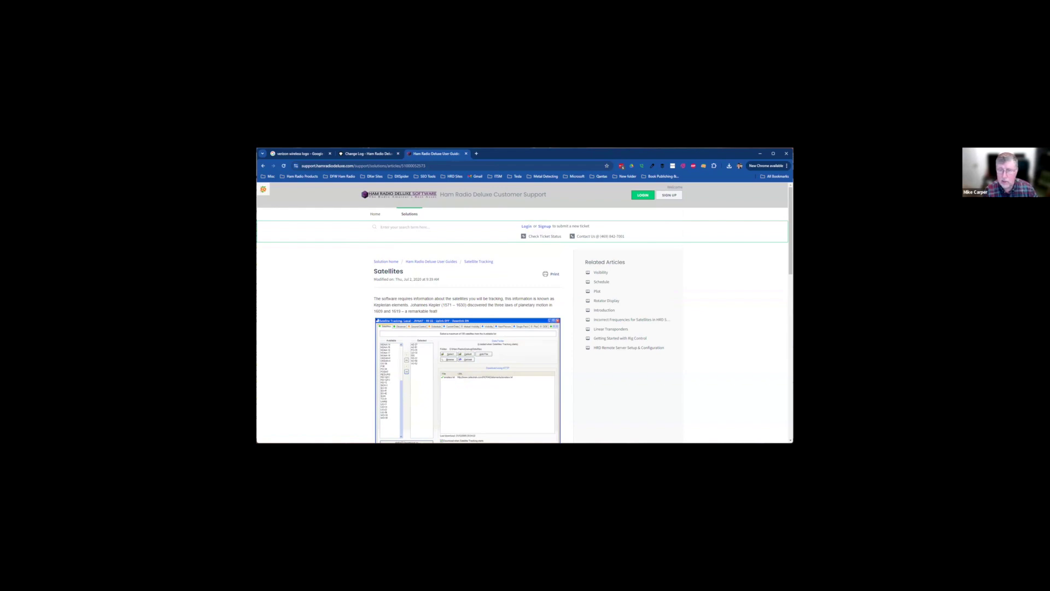
Search the knowledge base for awards tracking and open the Logbook's Awards Tracking article
text(swrrds tracking)
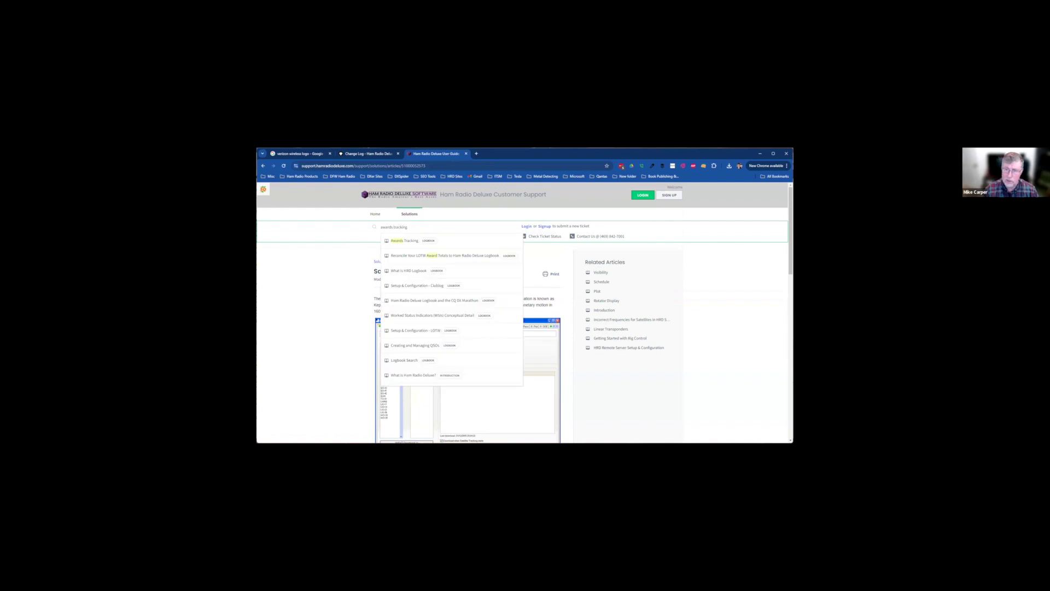
key(Return)
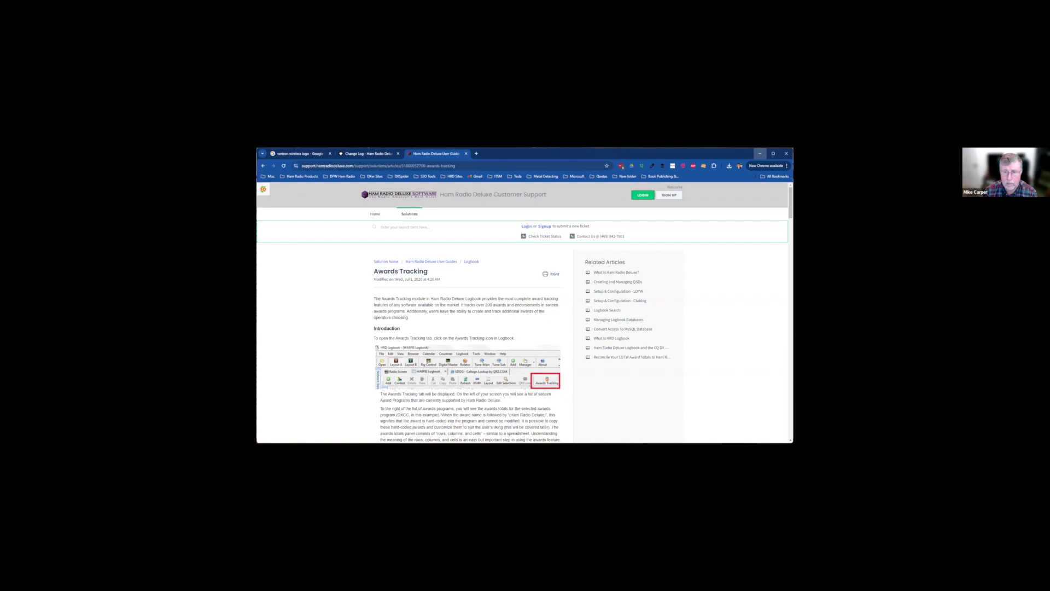
Switch from the support site via the remote HRD Logbook desktop to the Ham Radio Deluxe YouTube channel
click(760, 154)
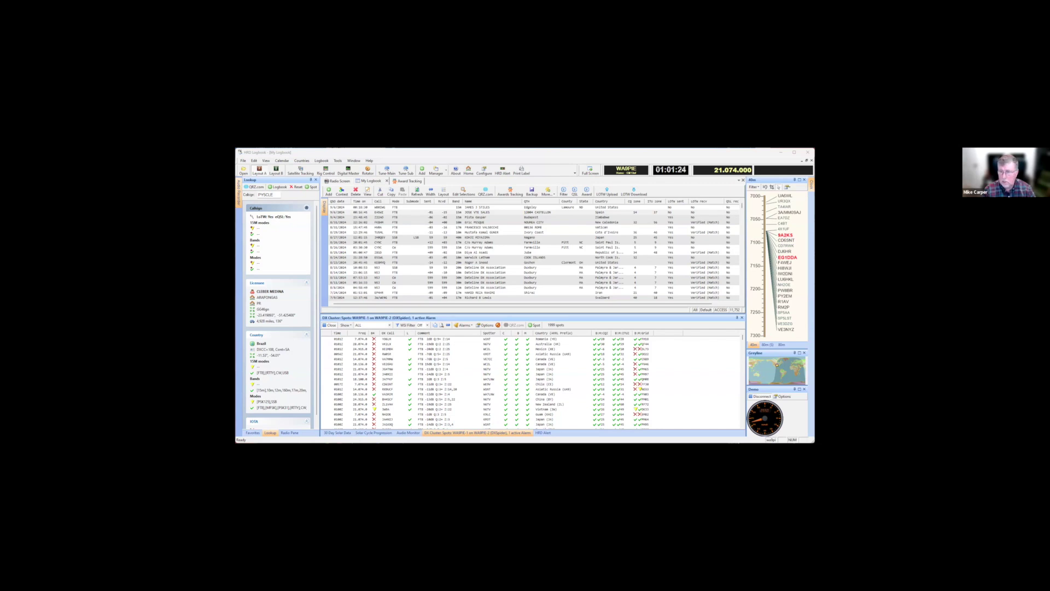
key(alt+Tab)
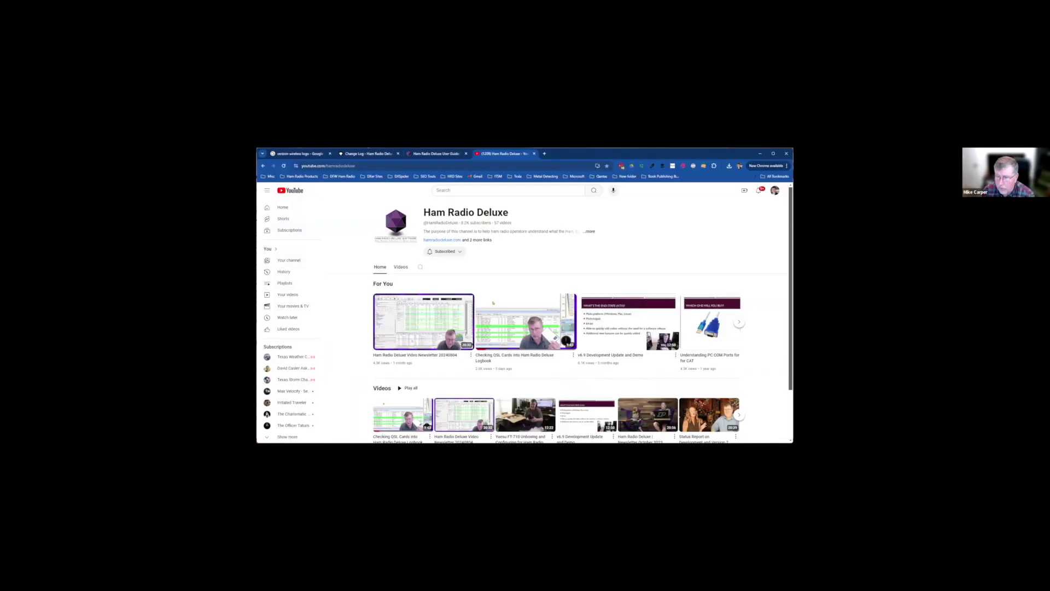
From the channel's Videos list, play 'Ham Radio Deluxe Suite, BBQ and Satellites (ISS)'
scroll(493, 303, down, 2)
scroll(492, 303, up, 2)
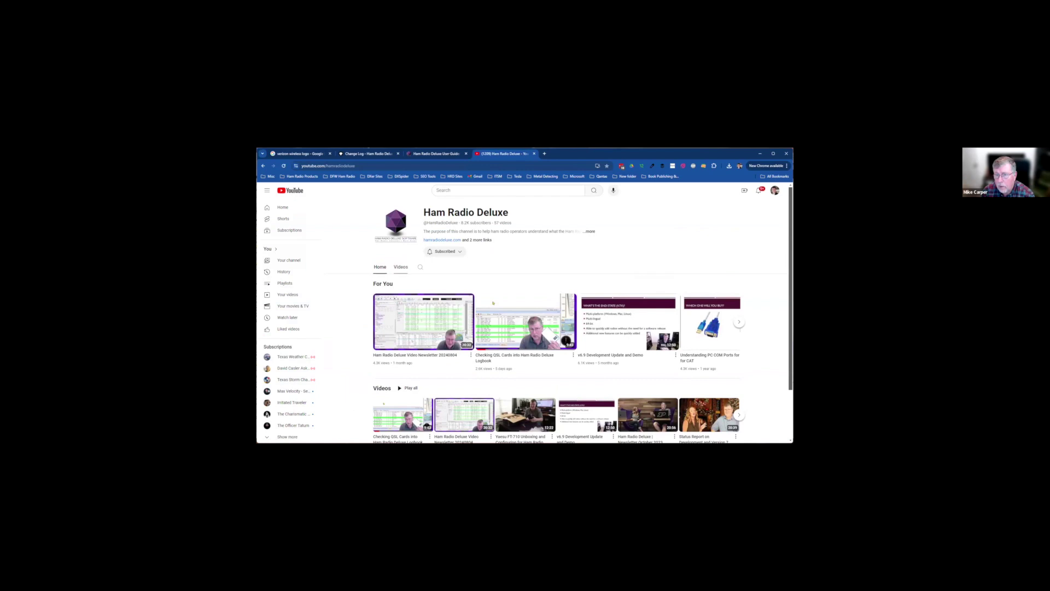
click(401, 266)
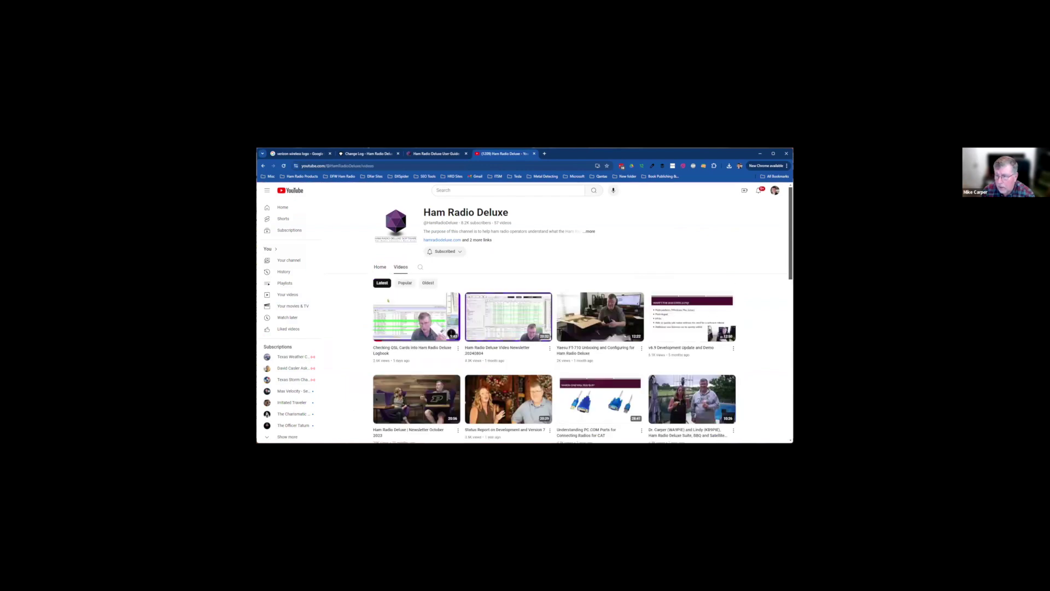
scroll(525, 328, down, 3)
scroll(692, 328, down, 2)
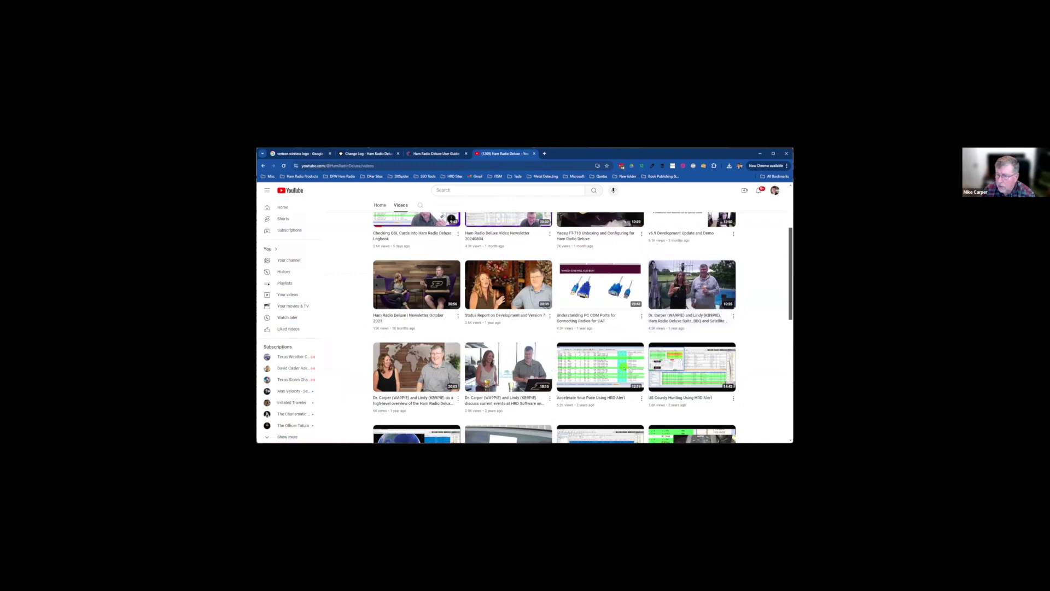
click(692, 284)
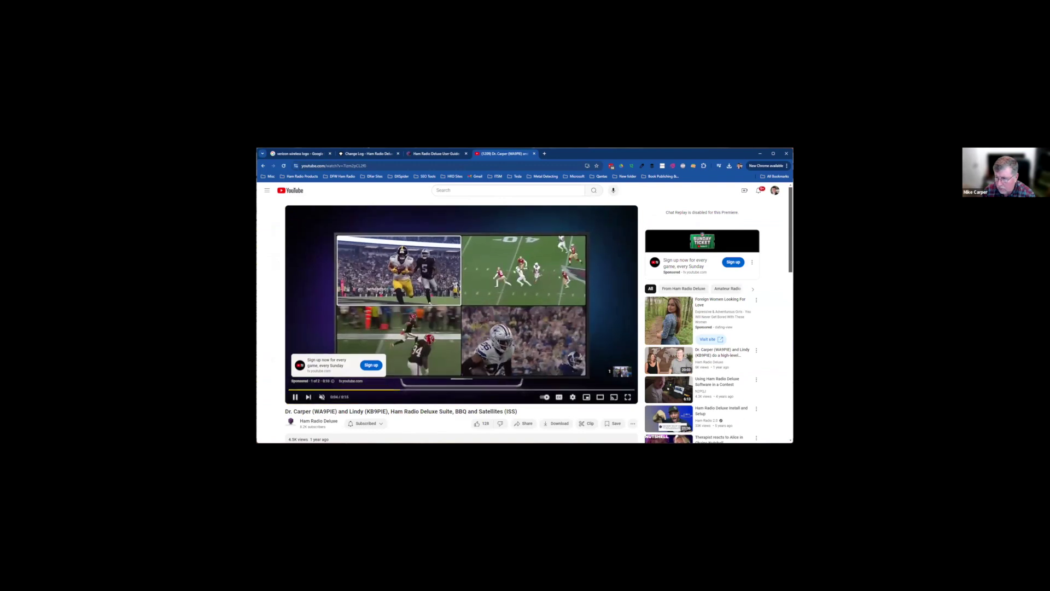
Skip the ad, jump to about 1:56, and pause on the satellite antenna footage
click(619, 371)
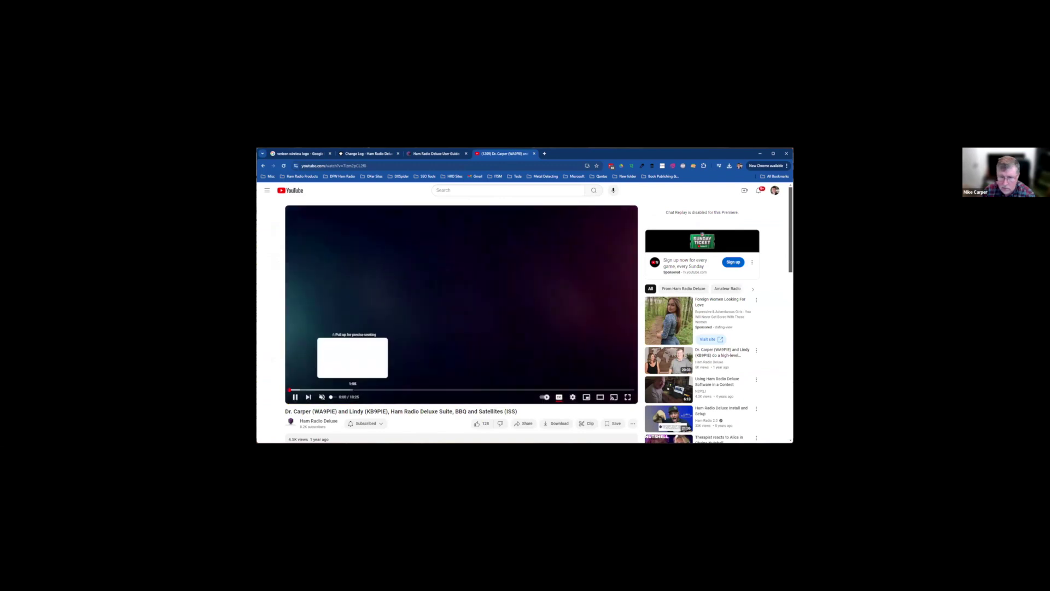
click(353, 389)
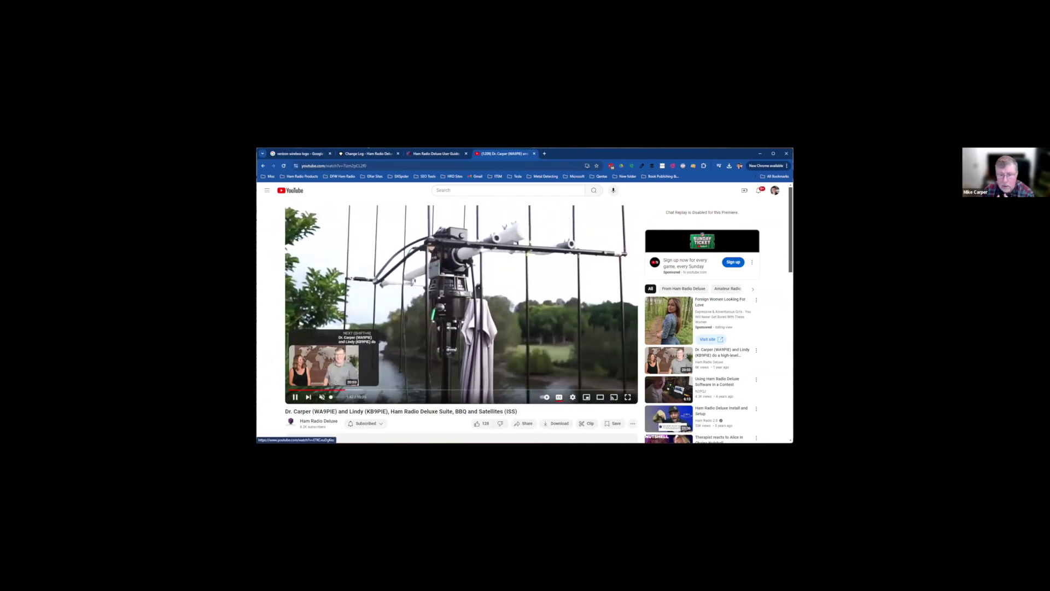
click(295, 396)
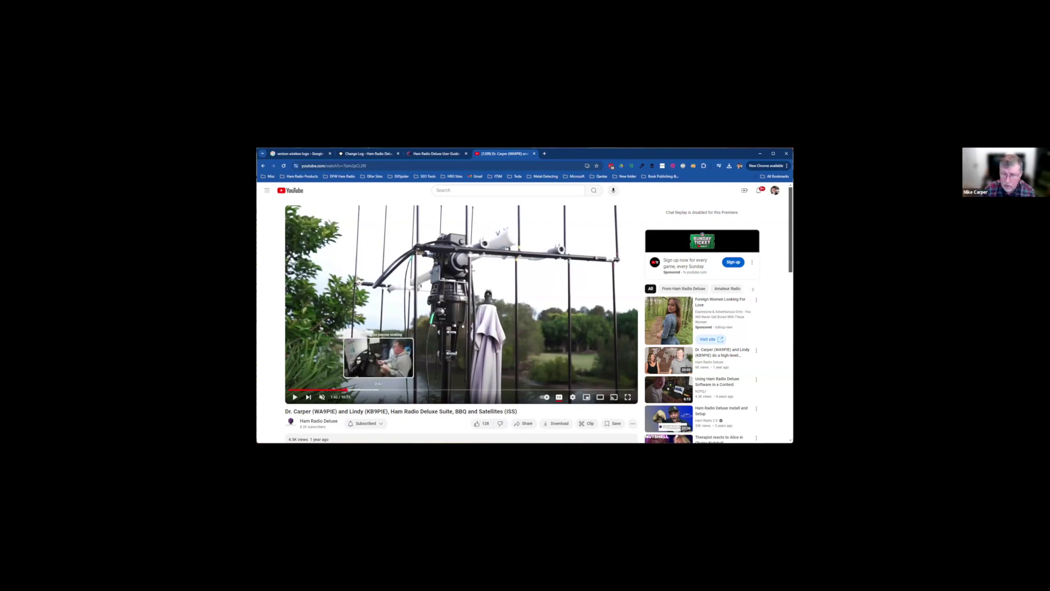
Skim the satellite video forward from 2:32 through 4:20 to the radio desk at 6:01
click(375, 390)
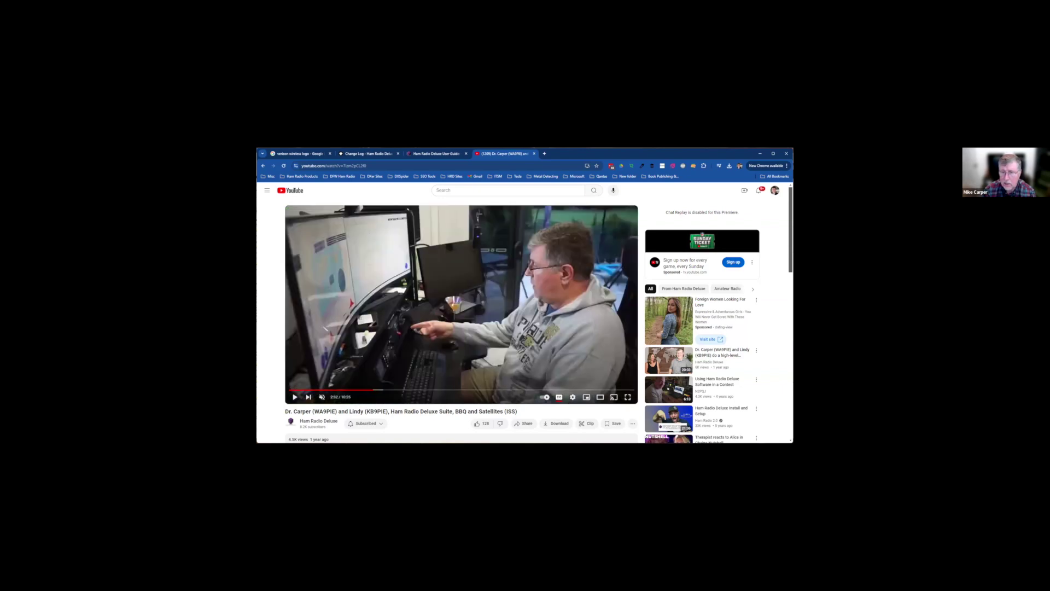
drag(375, 389, 421, 389)
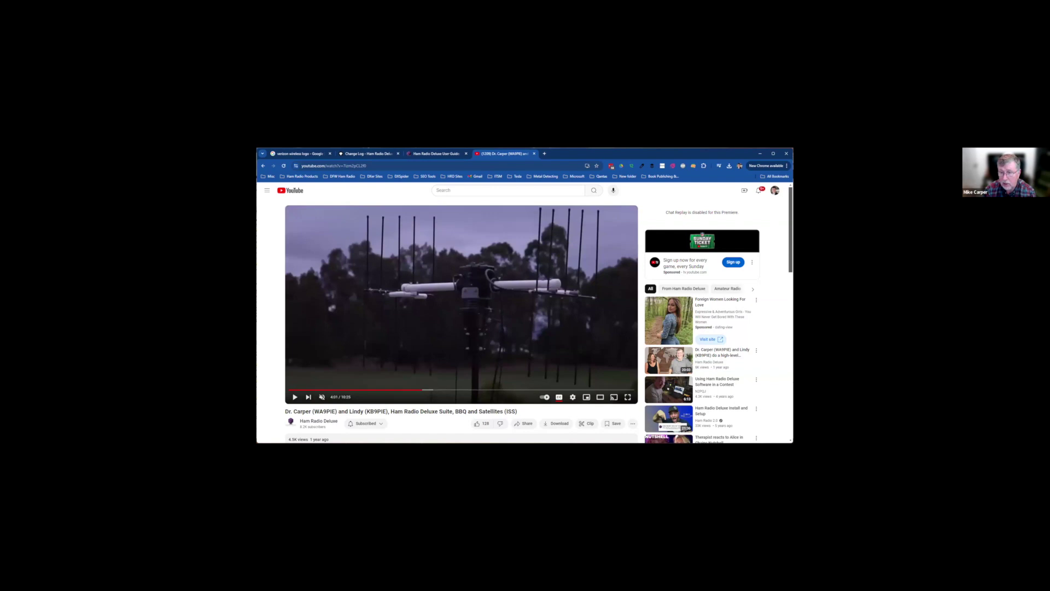
drag(422, 389, 460, 390)
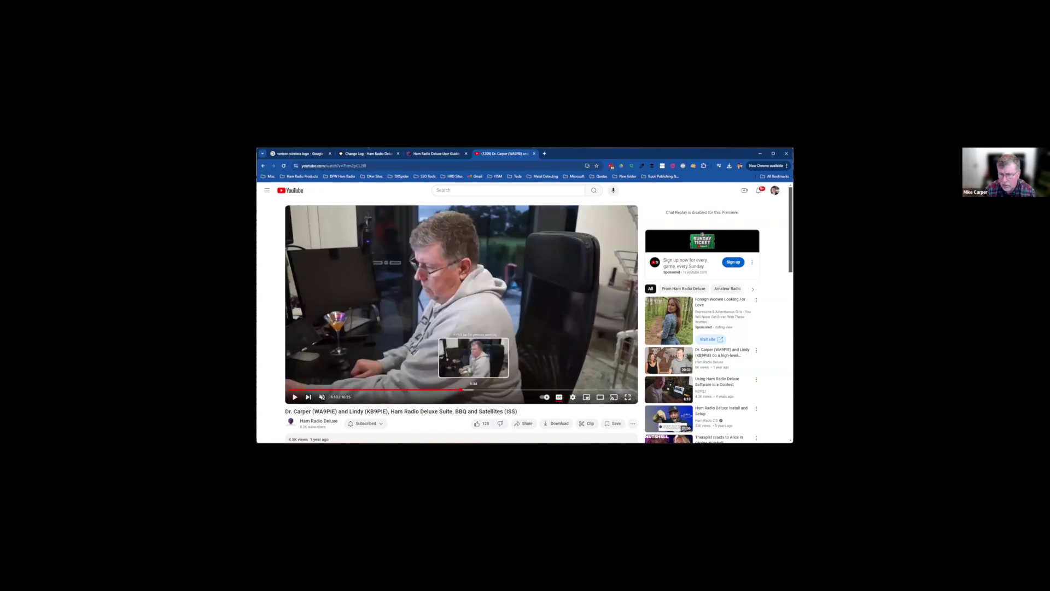
click(474, 389)
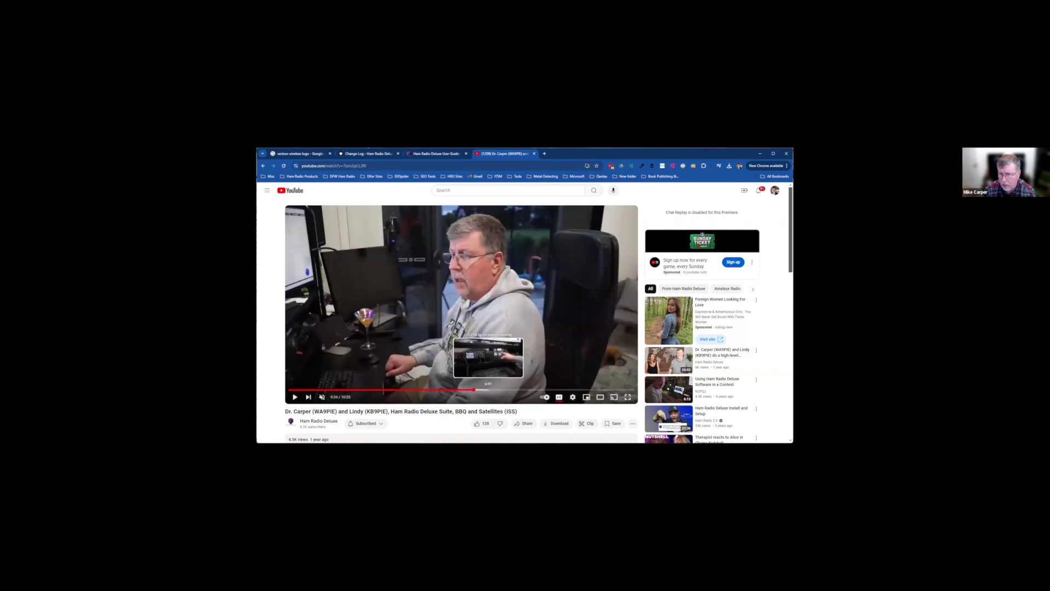
click(489, 389)
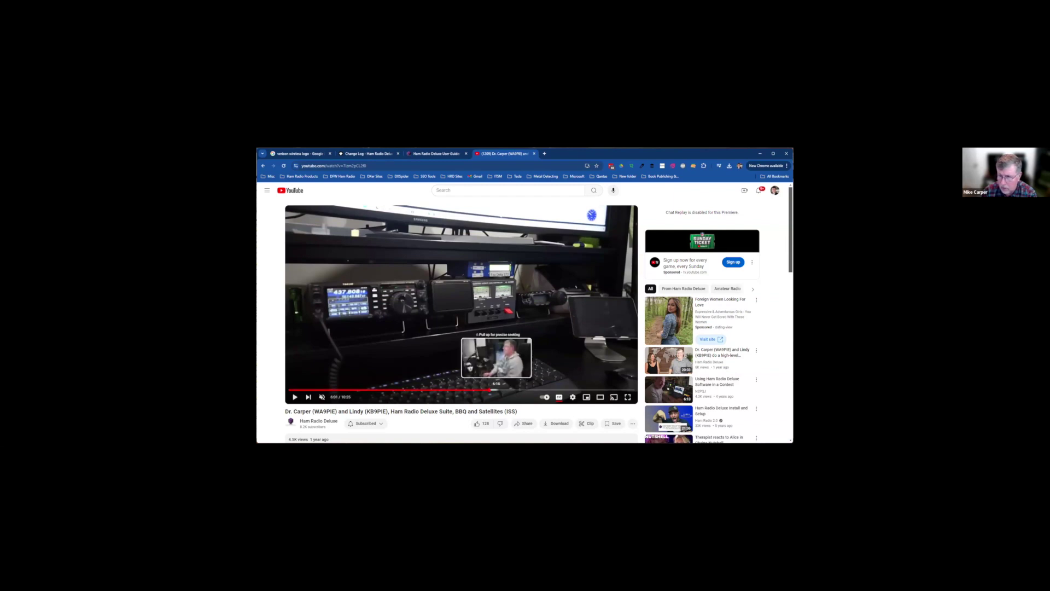
Scrub the video between 6:02 and 8:58, then close its tab and return to HRD Logbook
click(496, 389)
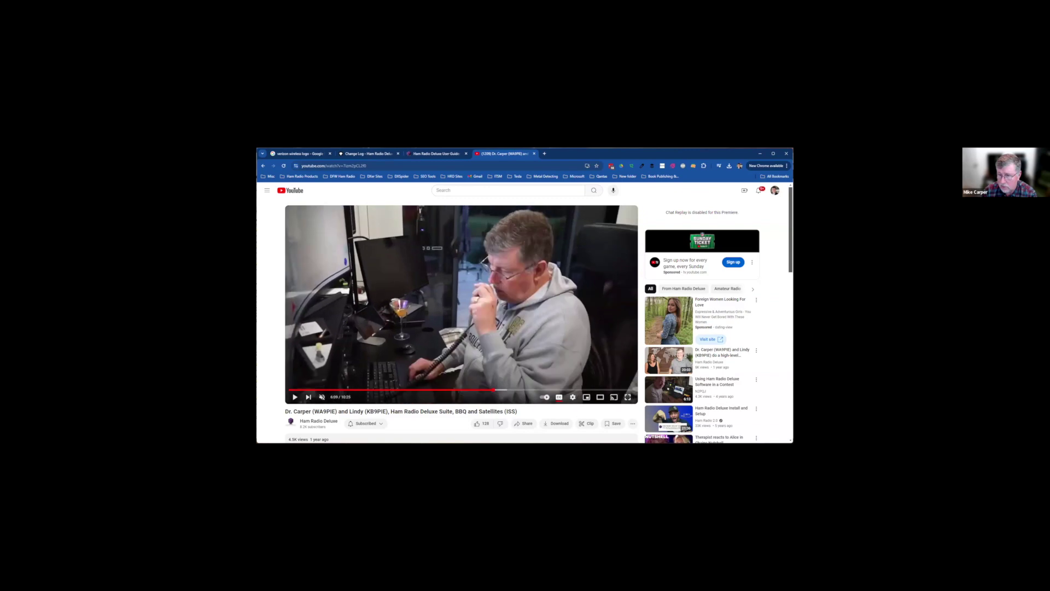
click(493, 390)
click(489, 389)
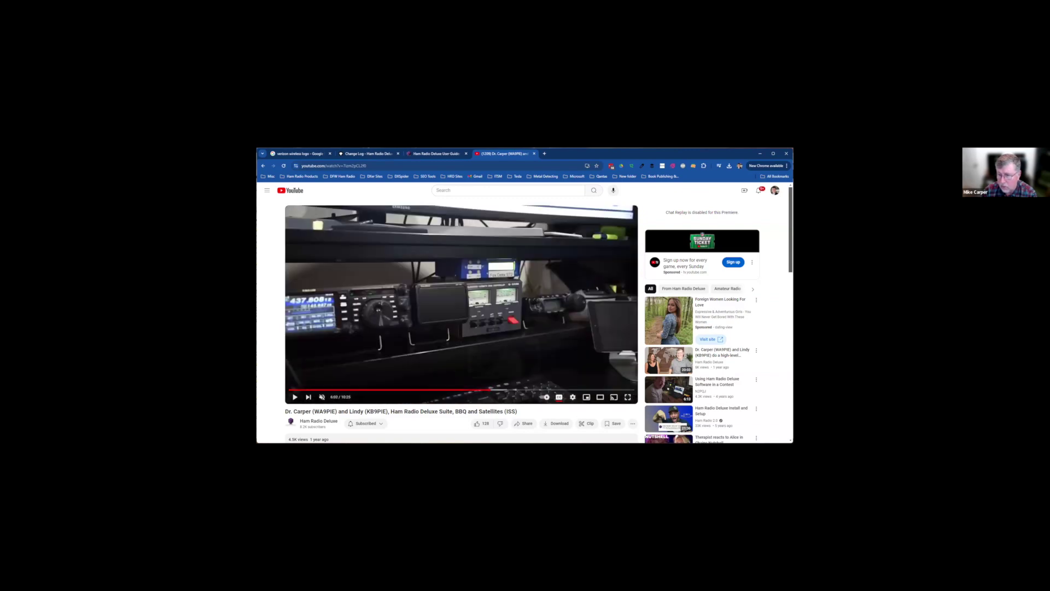
click(512, 390)
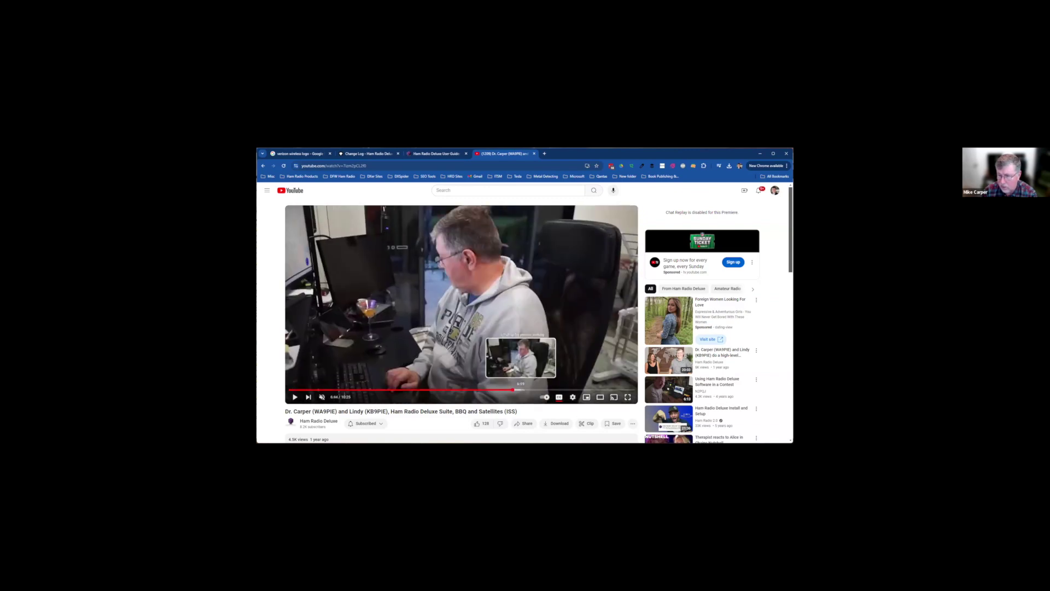
click(520, 389)
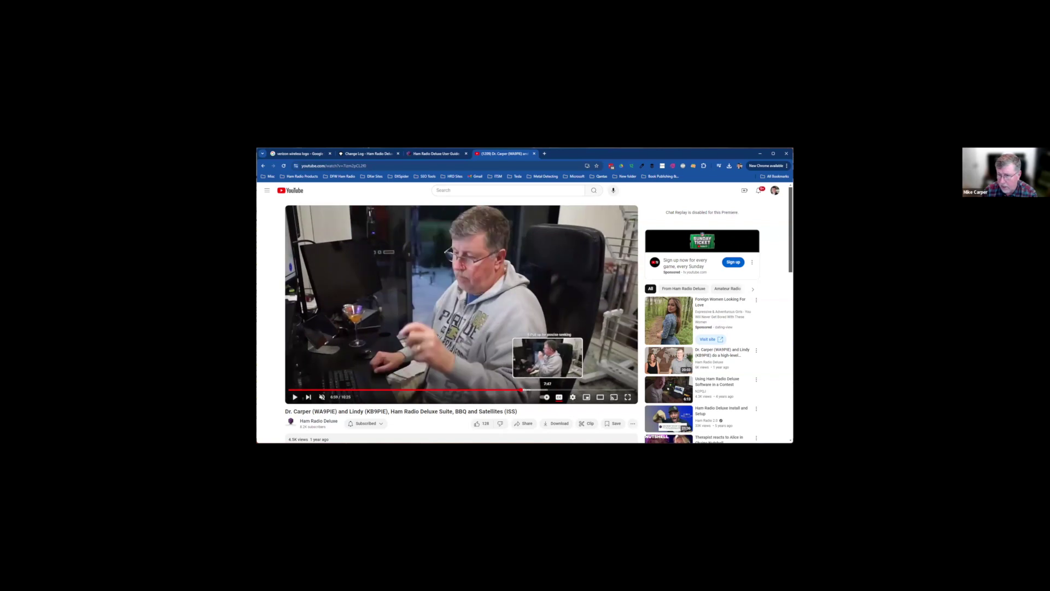
click(586, 390)
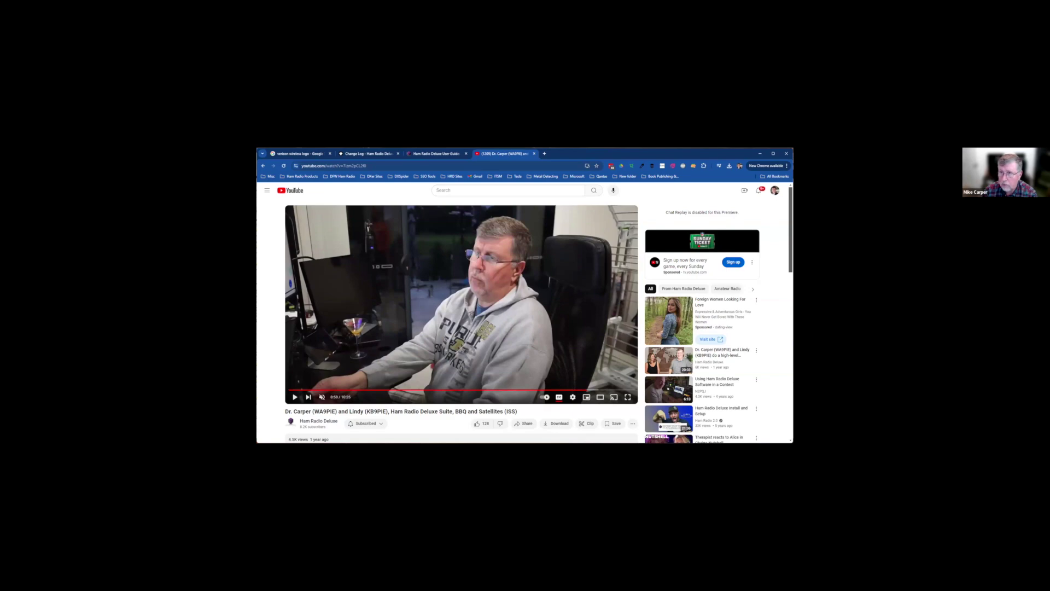
key(ctrl+w)
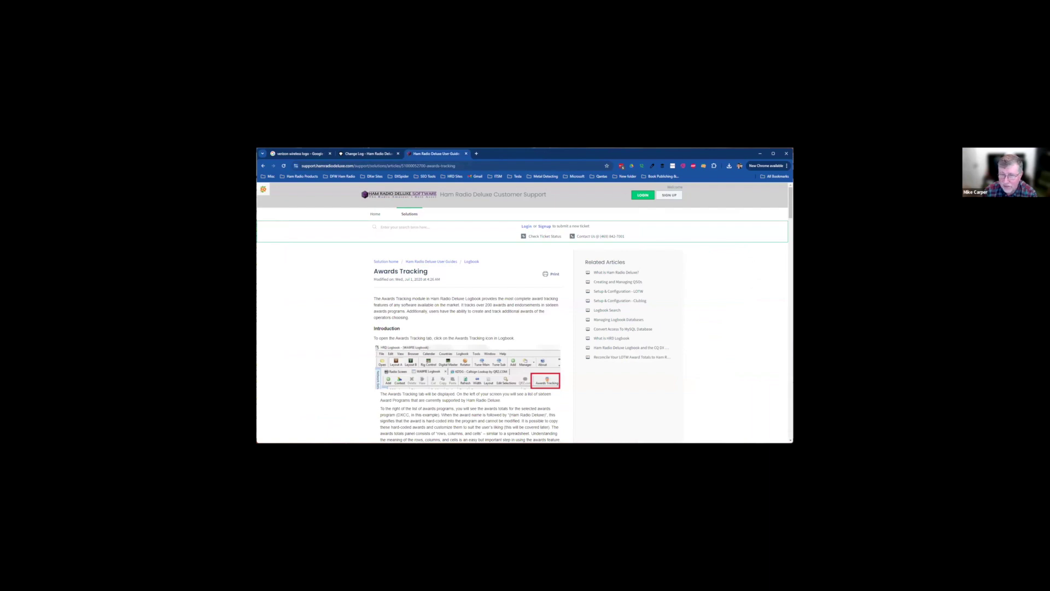
key(alt+Tab)
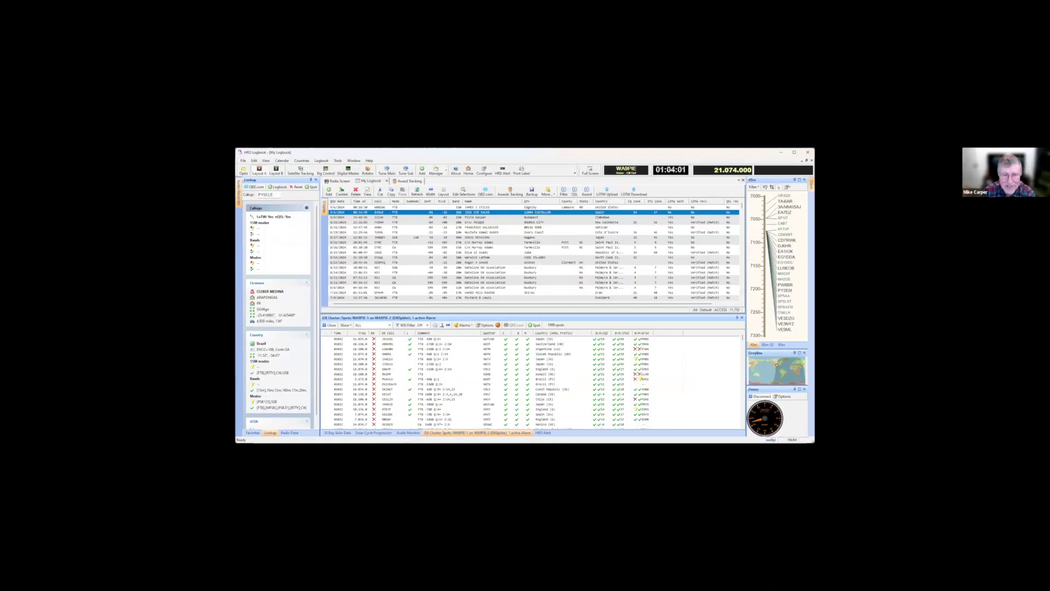